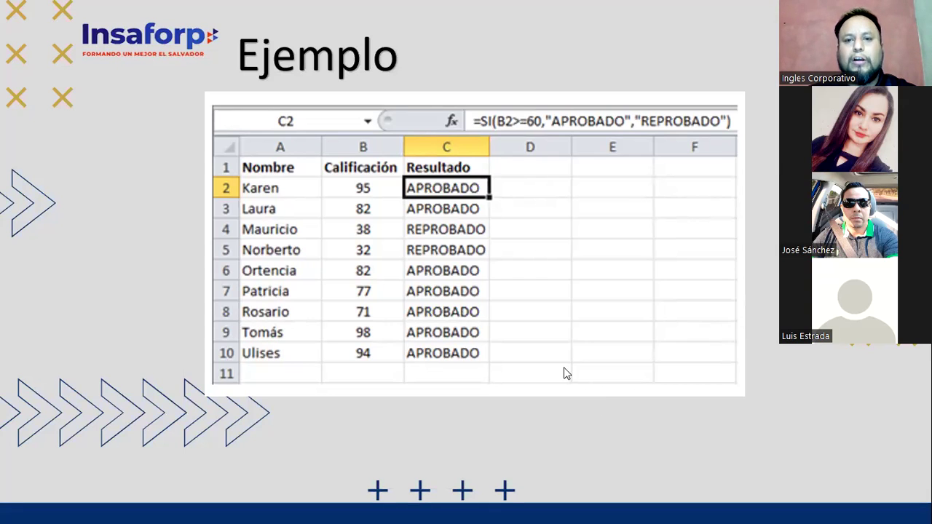
Switch to the Función SI workbook in Excel and select the header cells A1:C1 on the Ejemplo sheet.
key(alt+Tab)
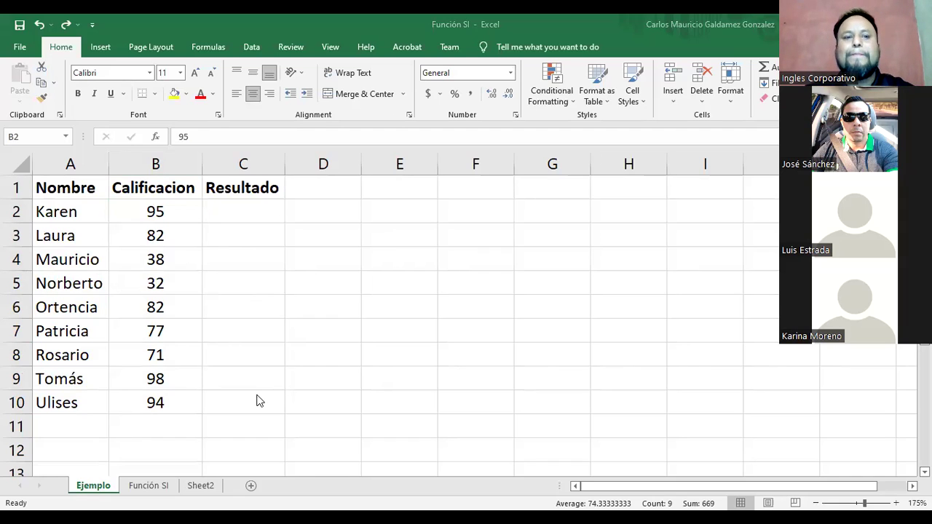
click(242, 190)
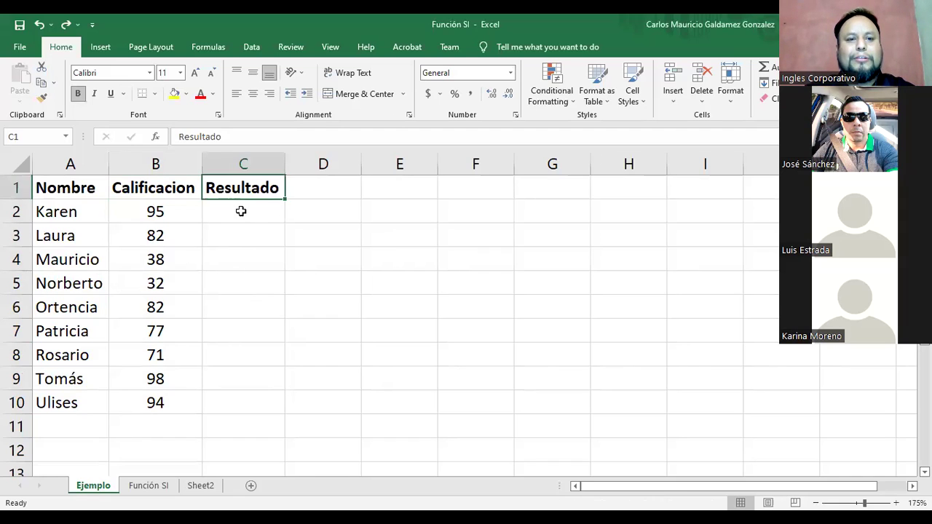
drag(86, 182, 239, 187)
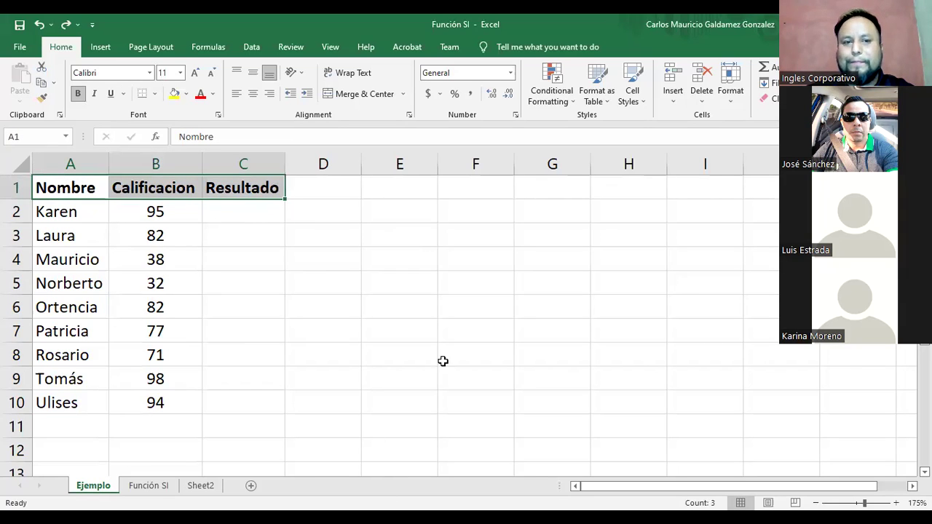
Start an IF formula in cell C2 of the Resultado column.
click(227, 212)
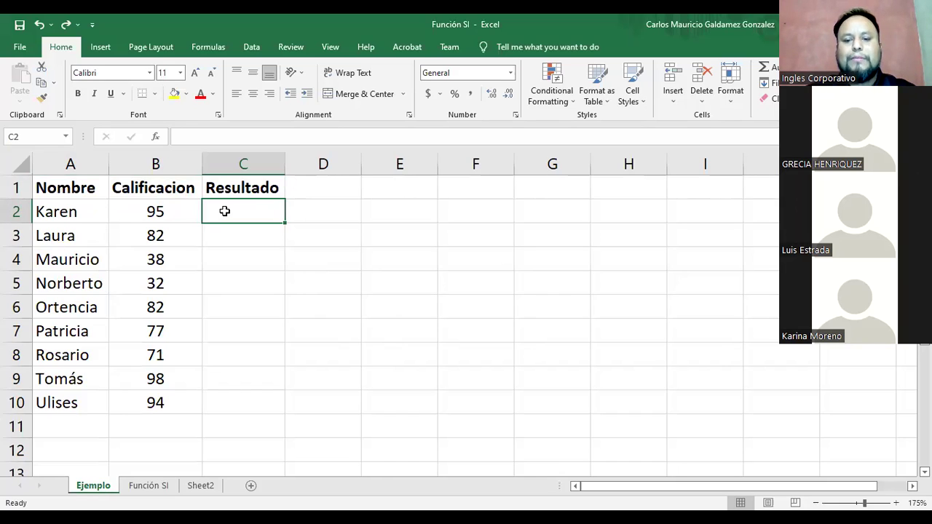
text(=)
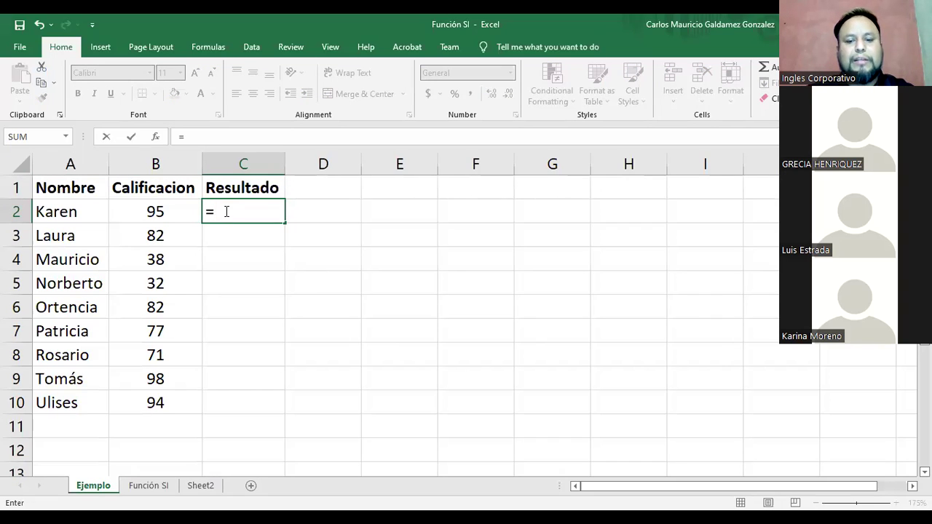
text(si)
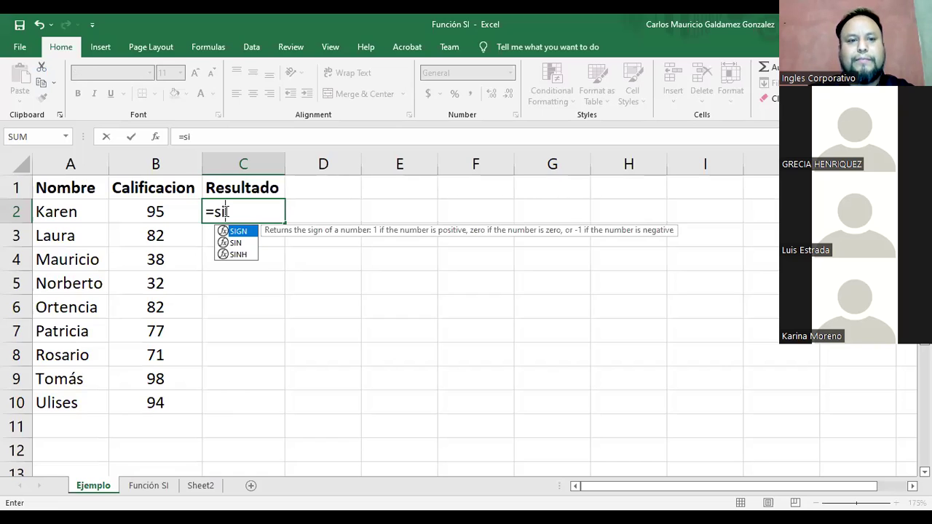
key(BackSpace)
key(BackSpace)
text(if)
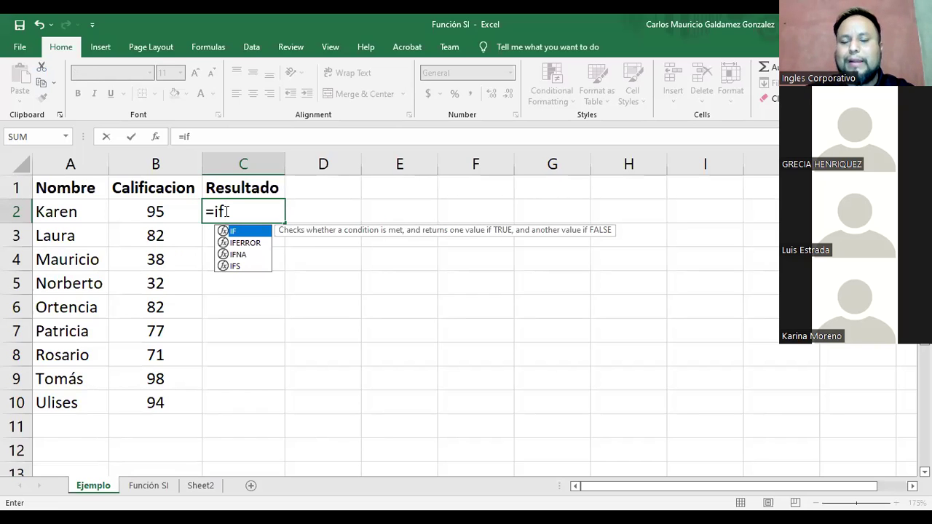
text(()
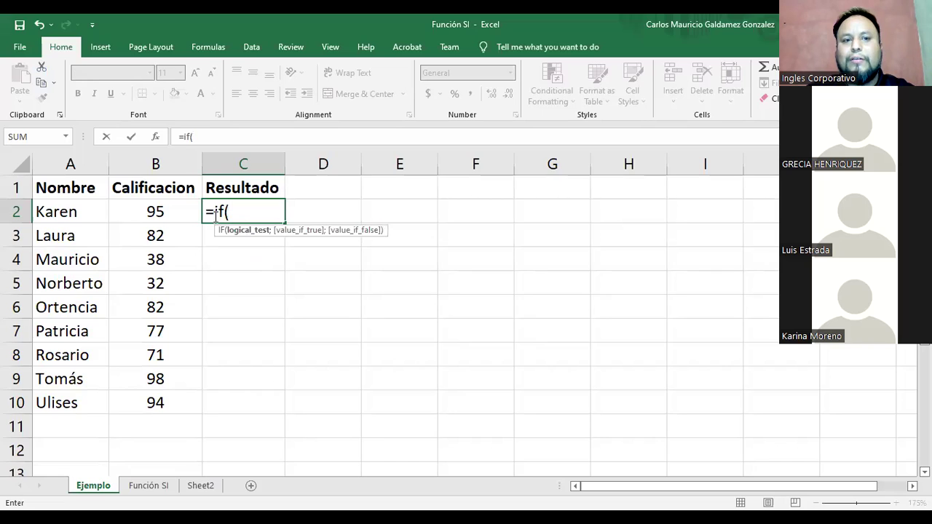
Enter B2>=70 as the logical test of the IF formula in C2.
click(244, 210)
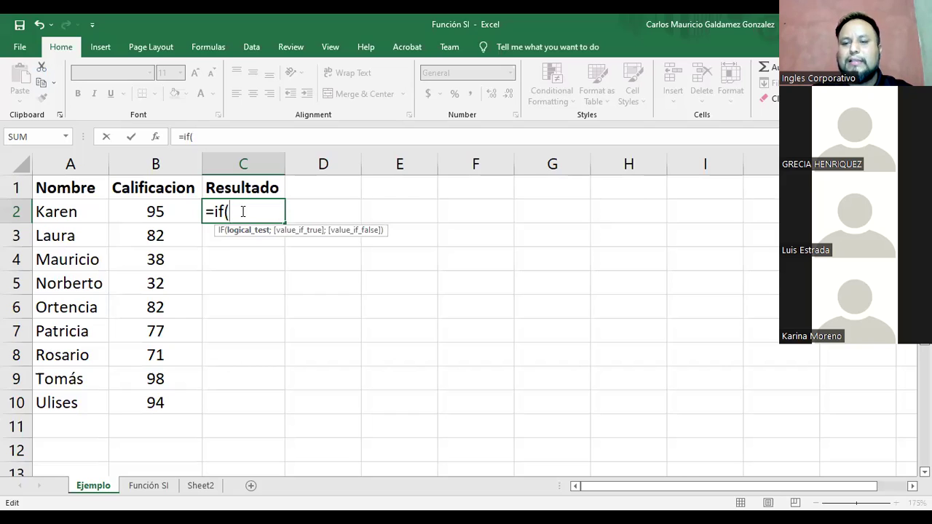
click(176, 214)
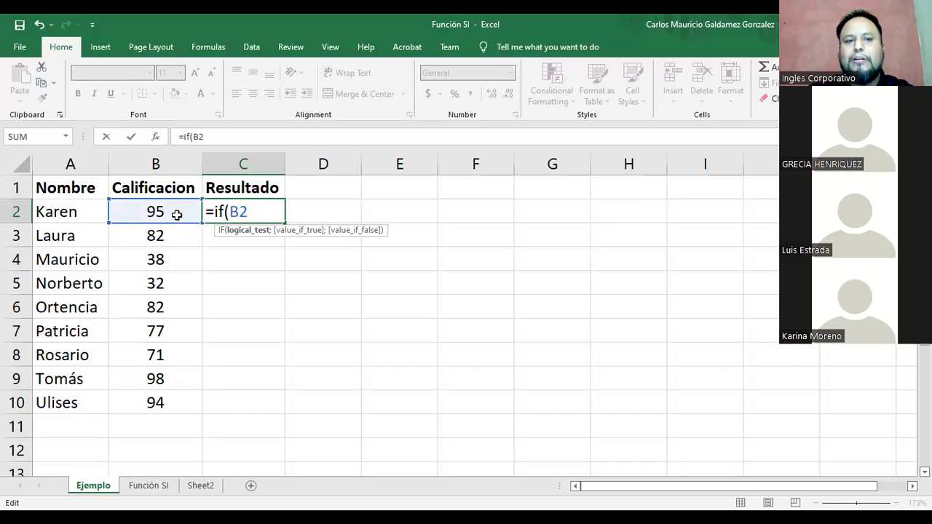
key(BackSpace)
key(BackSpace)
click(173, 213)
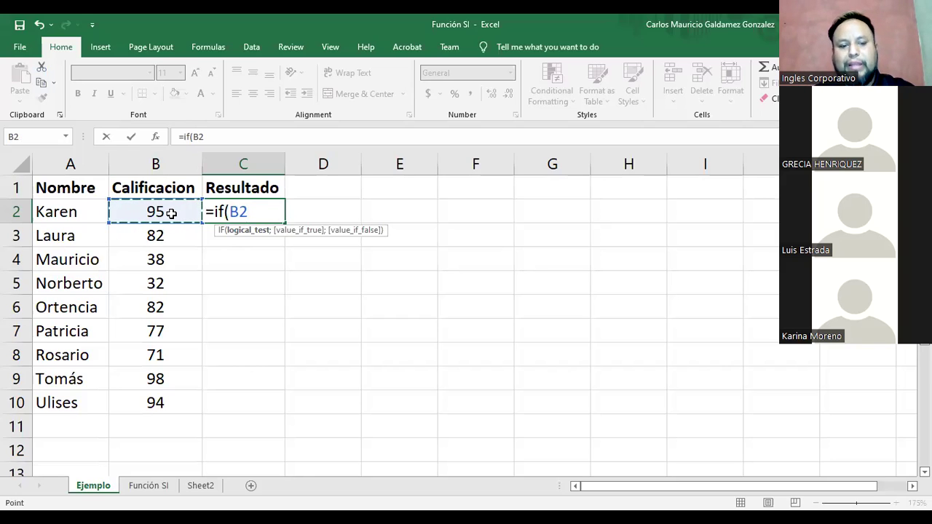
text(Z)
key(BackSpace)
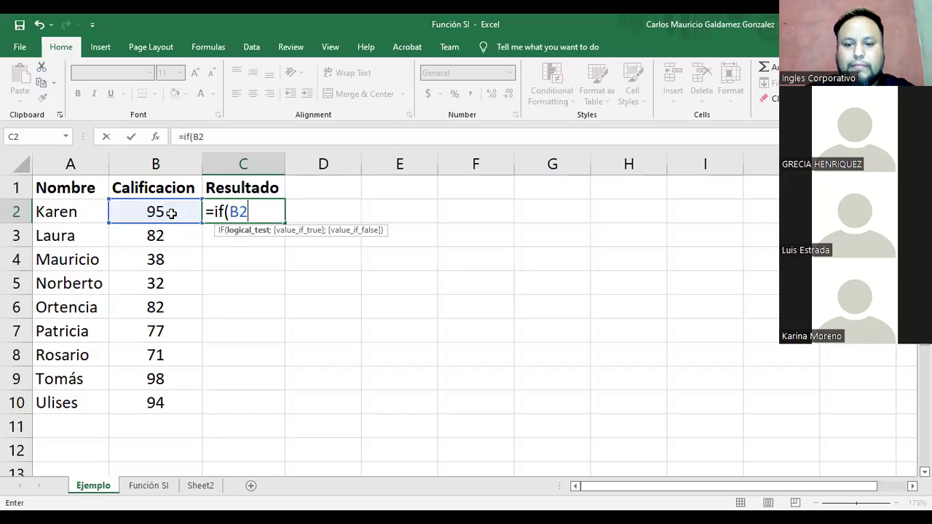
text(<)
key(BackSpace)
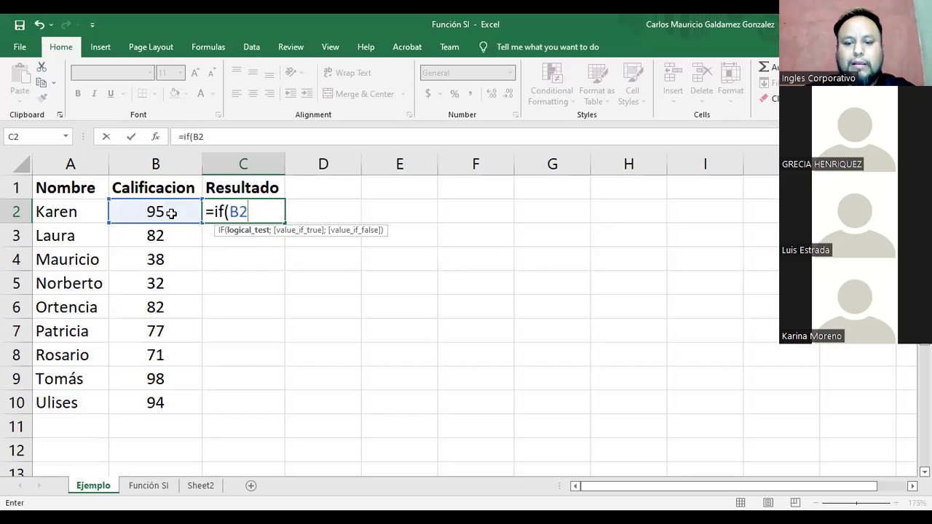
text(>)
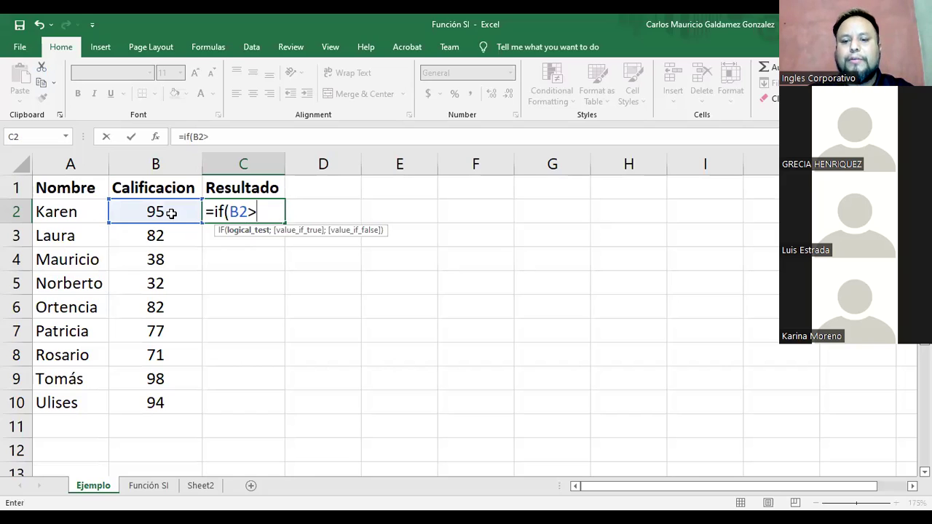
text(=)
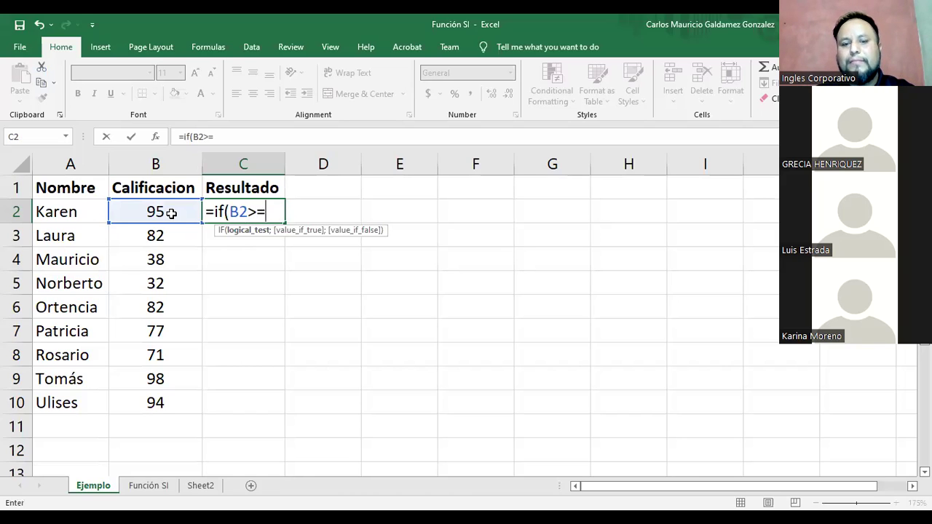
text(70)
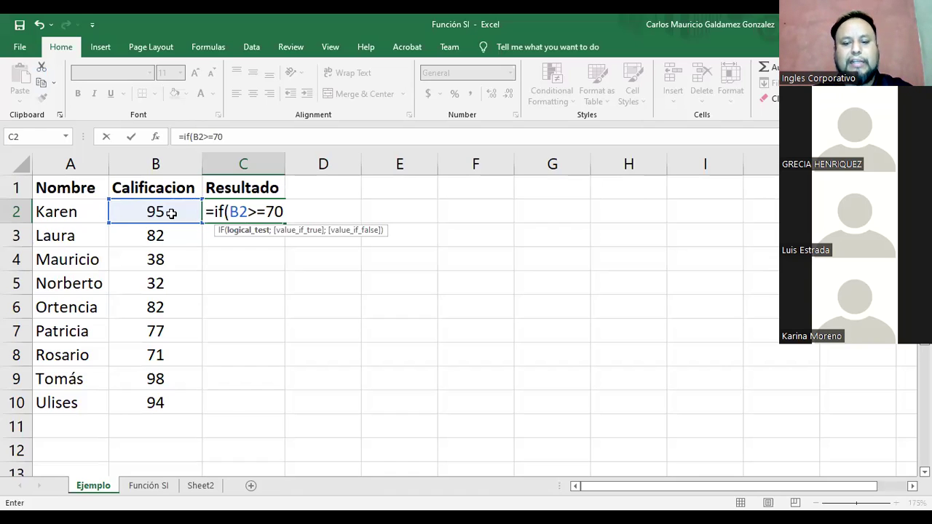
Add "Aprobado" as the value if true in the C2 formula, using a semicolon as separator.
text(;)
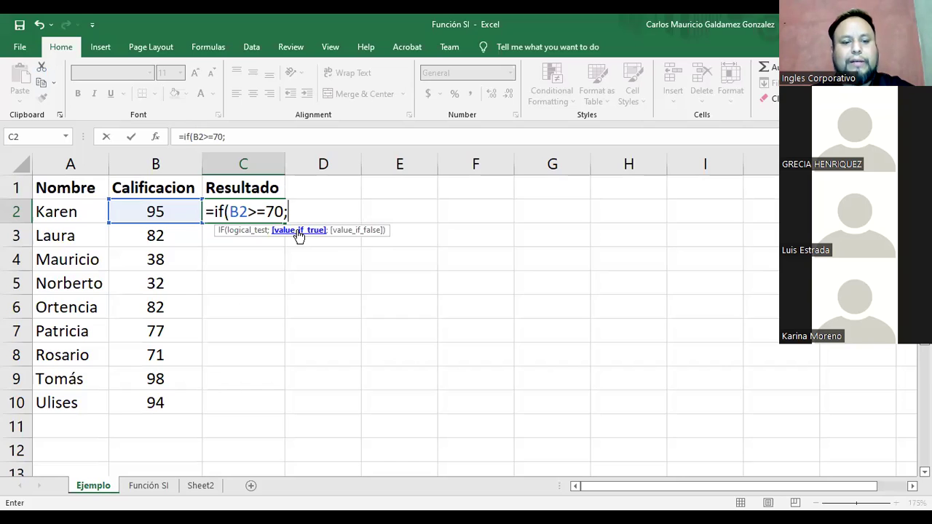
text(")
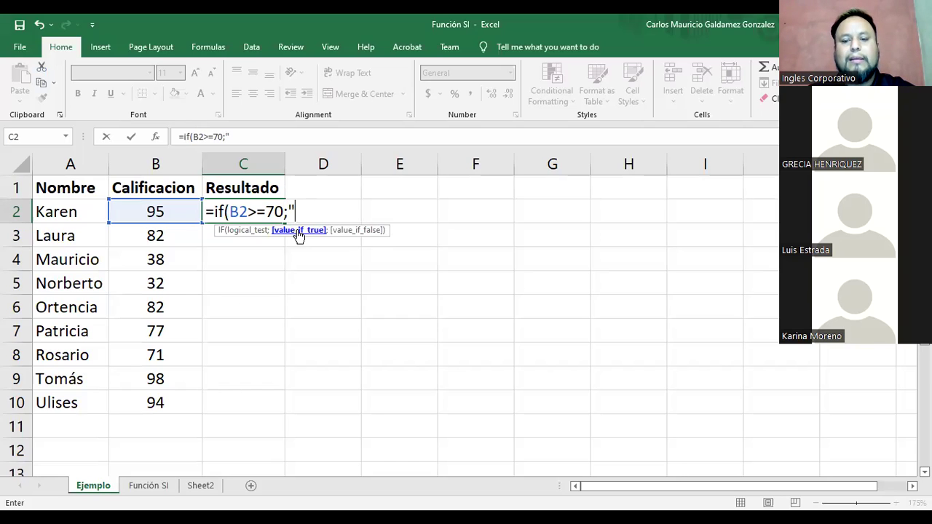
text(Aprobado )
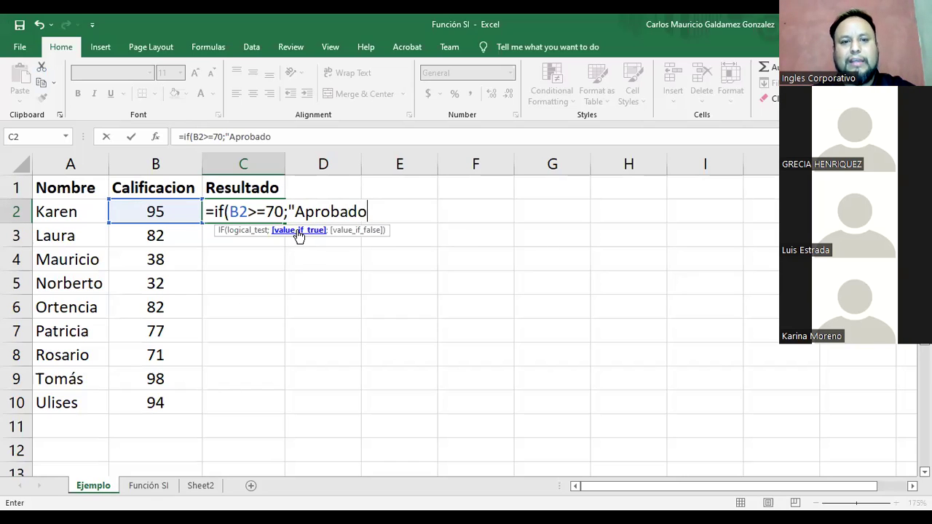
text(")
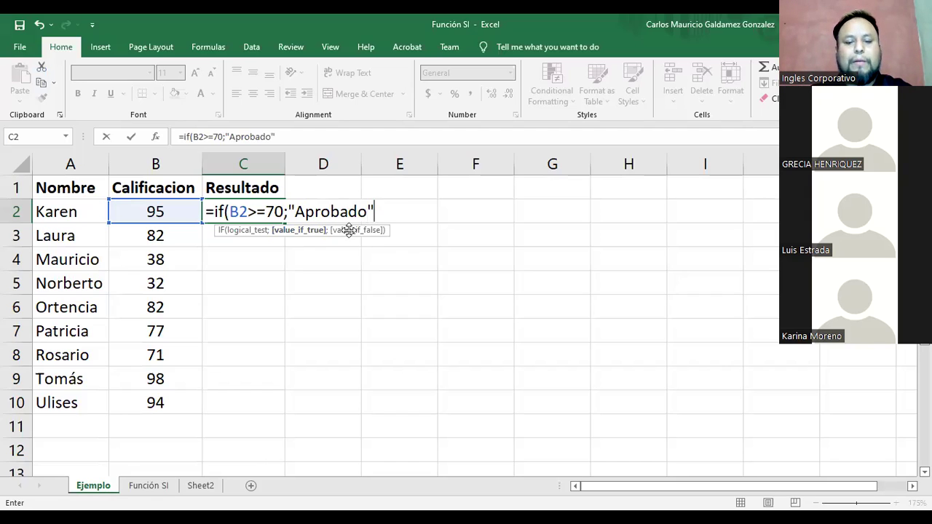
Add "Reprobado" as the value if false, close the parenthesis and commit the C2 formula.
text(;)
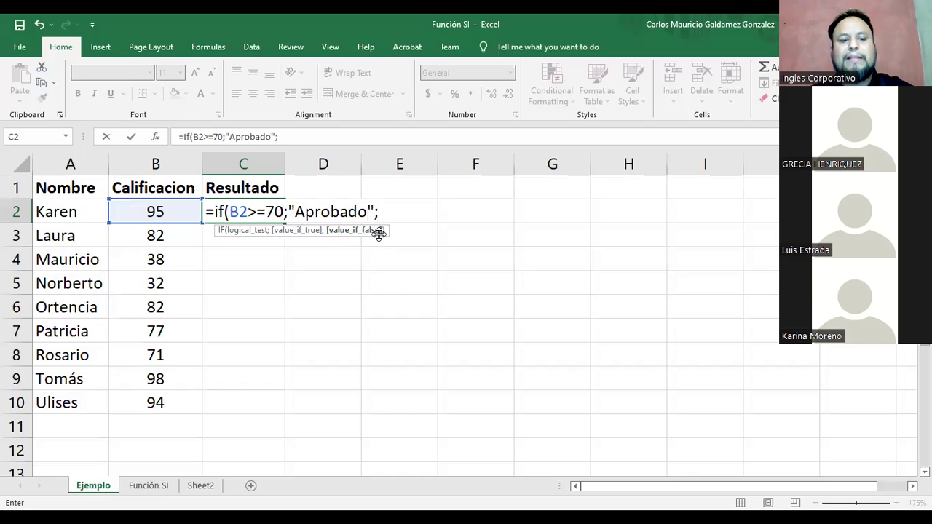
text(")
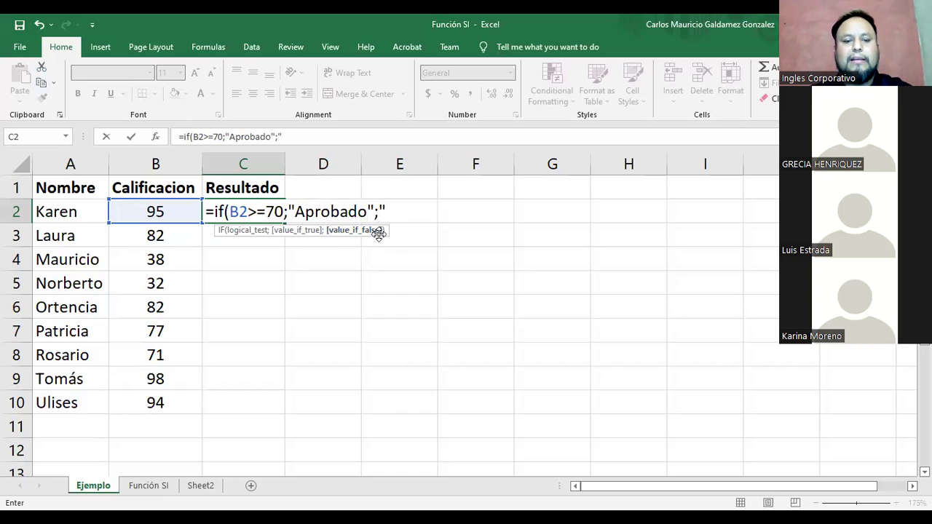
text(Repro)
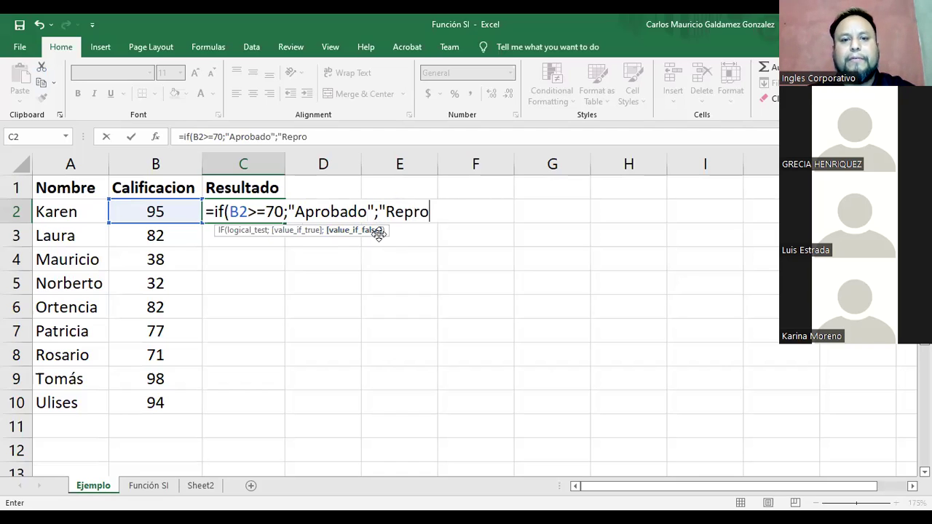
text(bado")
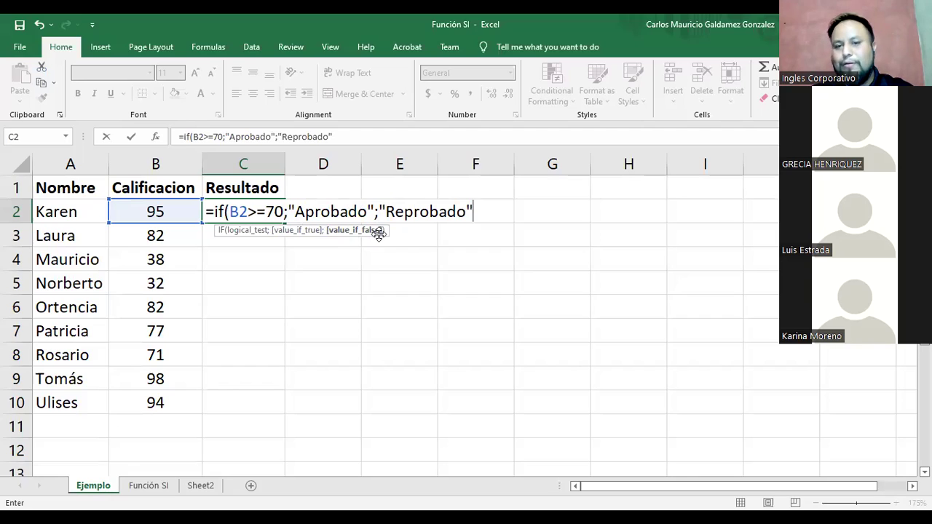
text())
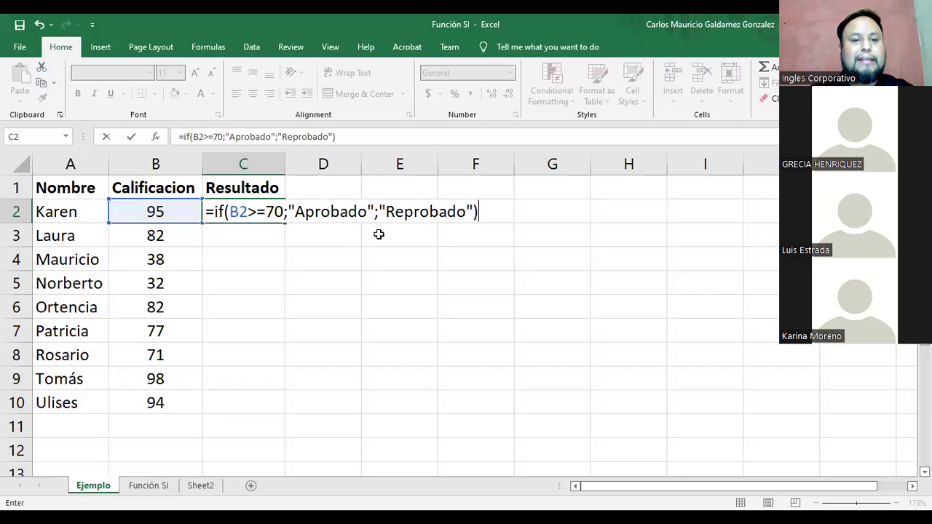
key(Return)
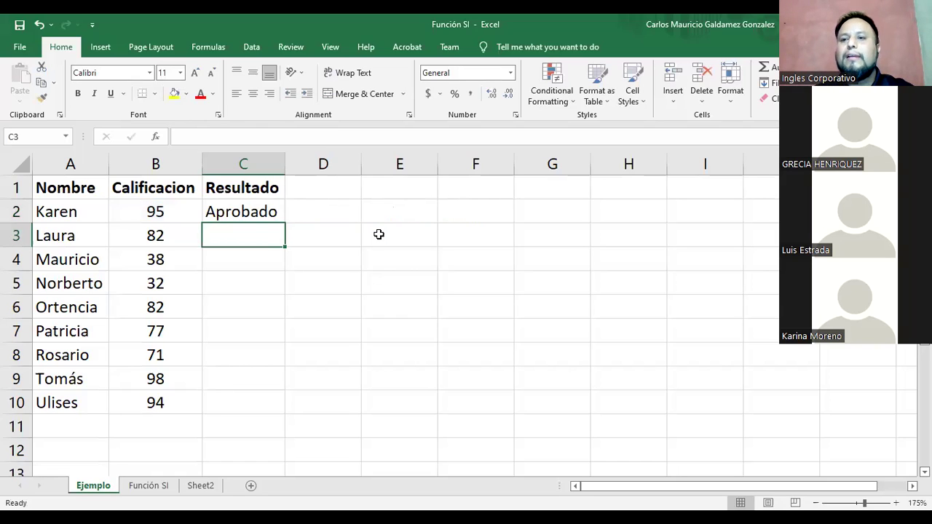
Widen the Resultado column and review the C2 formula against the grade in B2.
drag(288, 160, 316, 183)
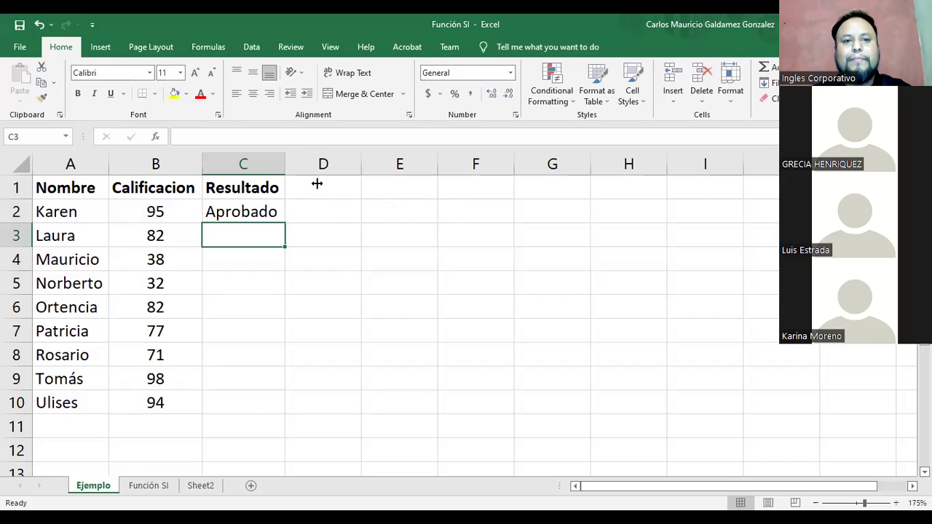
click(245, 210)
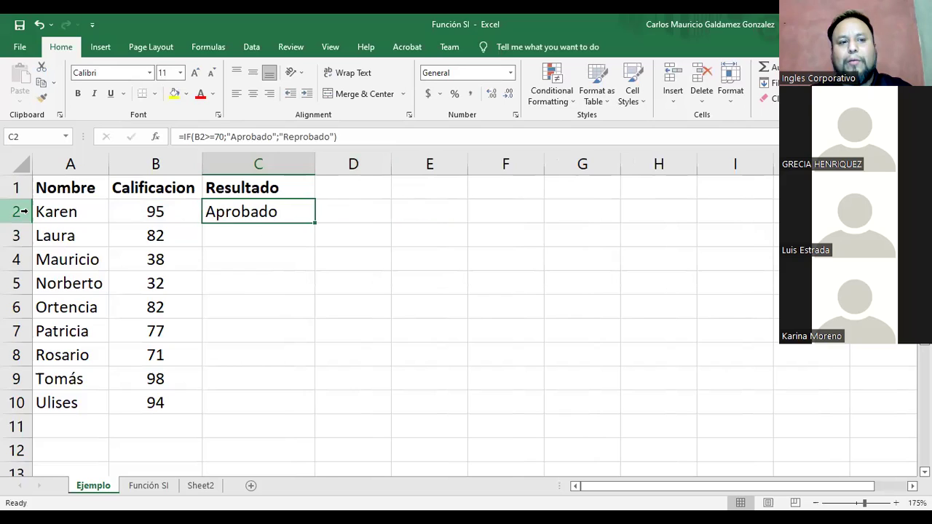
click(162, 211)
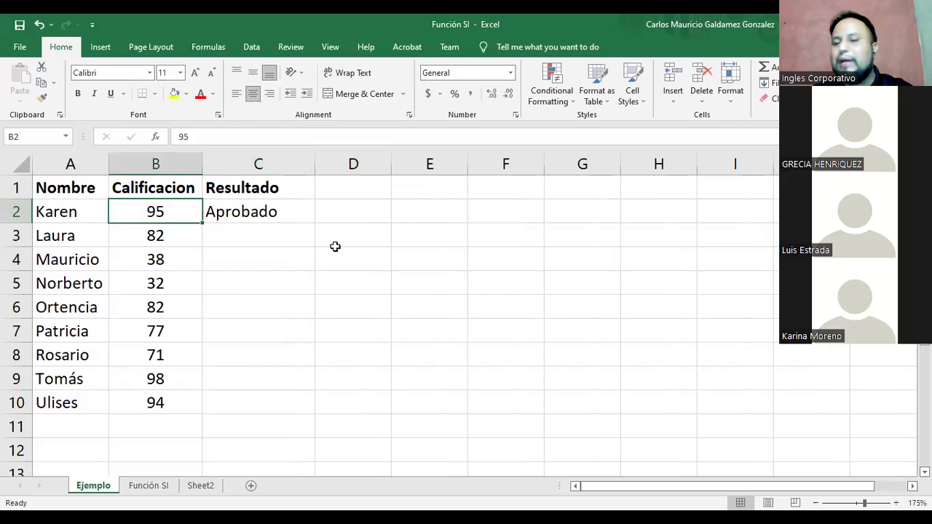
Copy the C2 formula into D3 as plain text without its equals sign: IF(B2>=70;"Aprobado";"Reprobado").
click(278, 216)
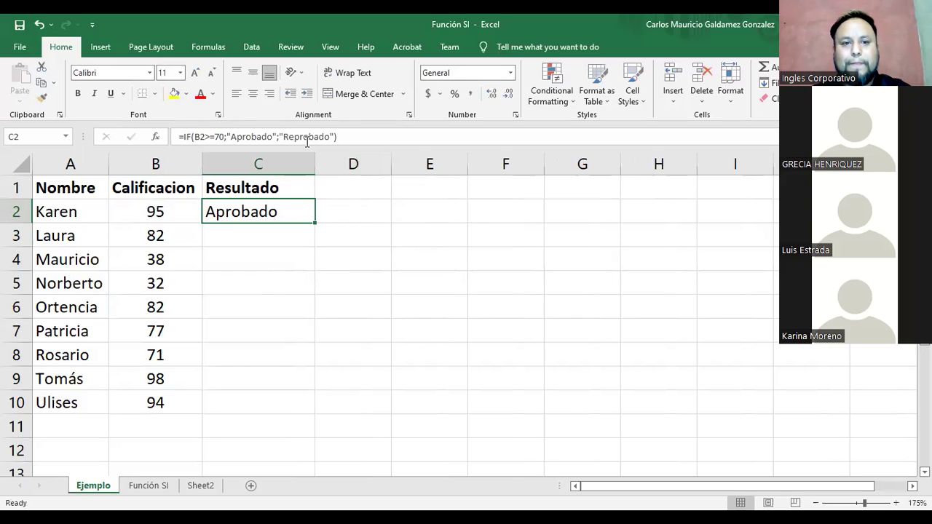
drag(345, 139, 179, 137)
key(ctrl+c)
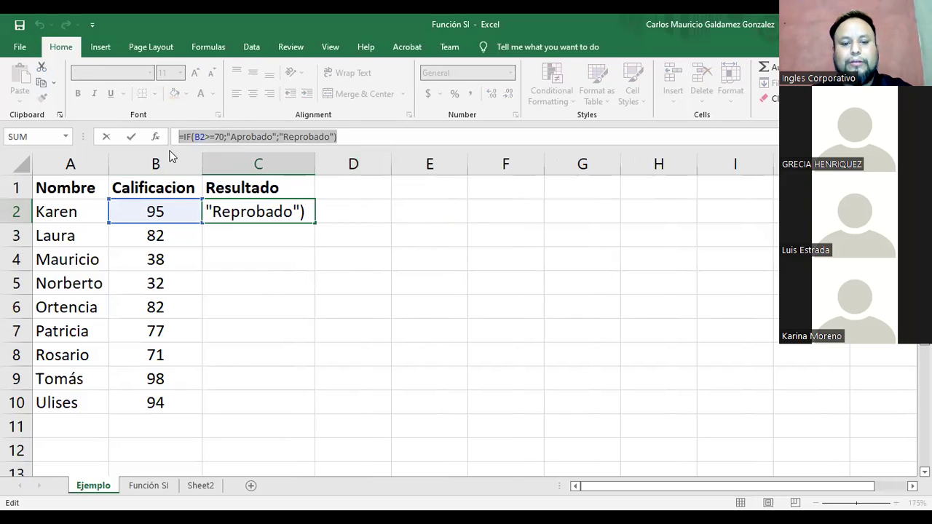
text(=)
click(377, 238)
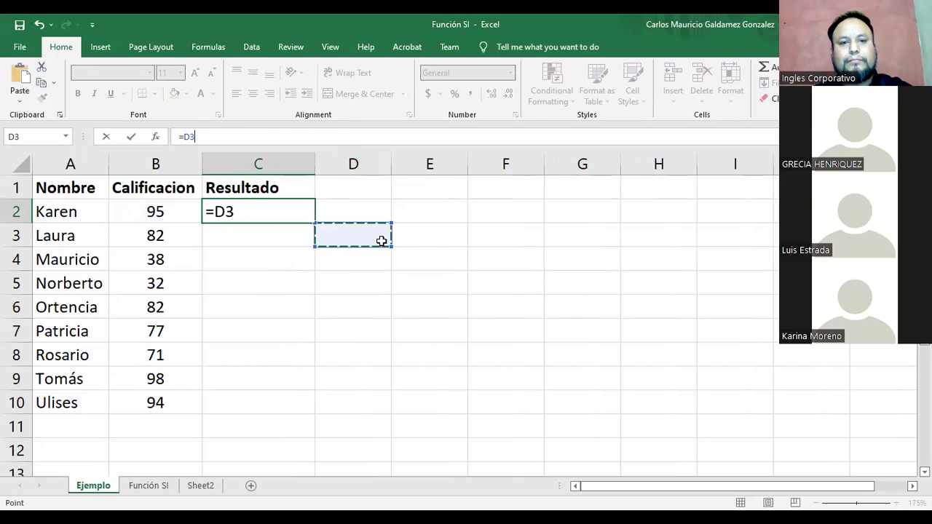
key(Escape)
click(374, 239)
key(F2)
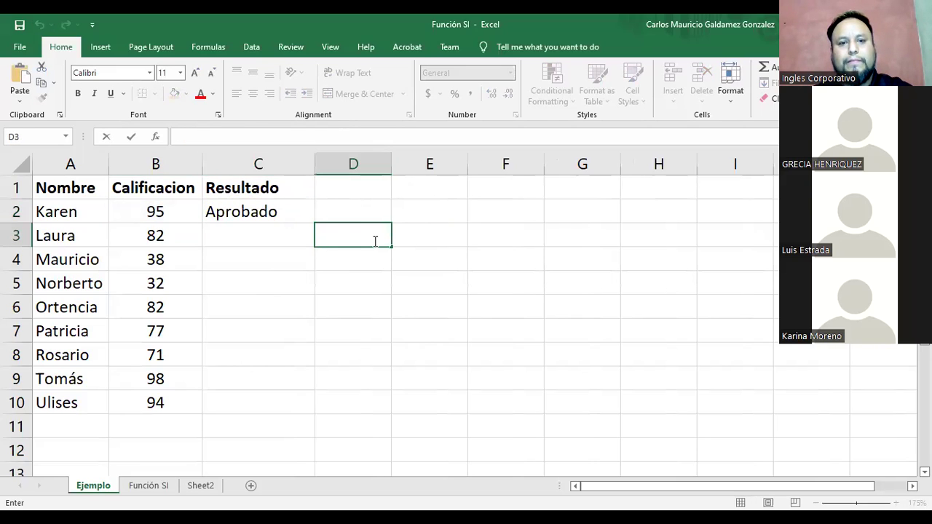
key(ctrl+v)
key(Home)
key(Delete)
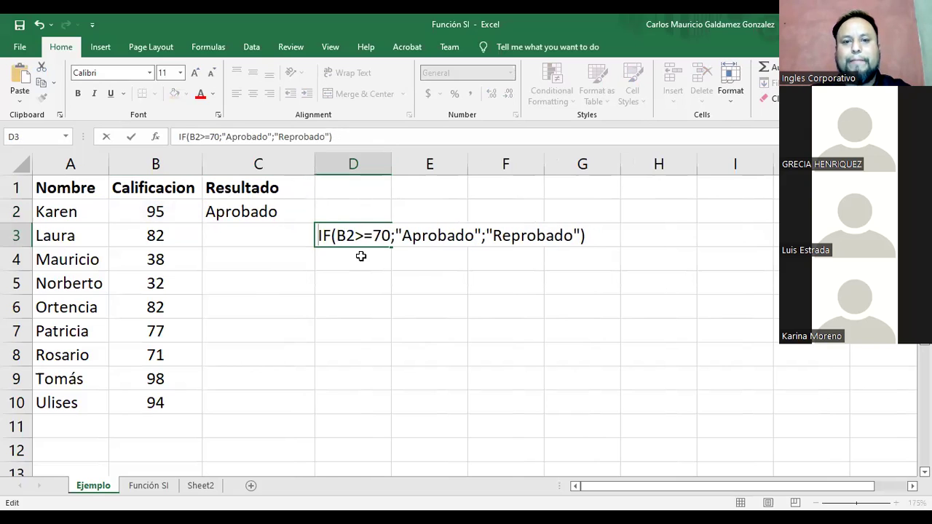
key(Return)
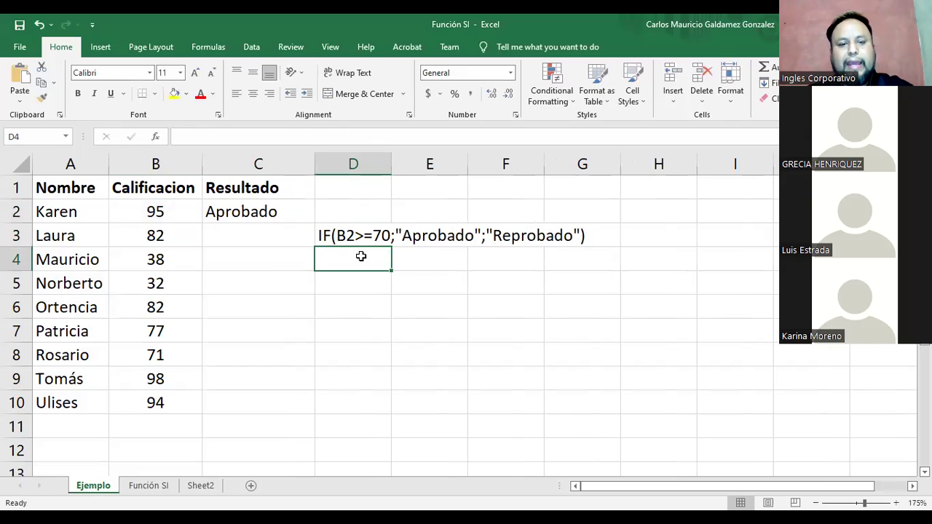
Duplicate the D3 formula text into D4 and change its function name to uppercase SI.
click(323, 236)
key(ctrl+c)
click(332, 264)
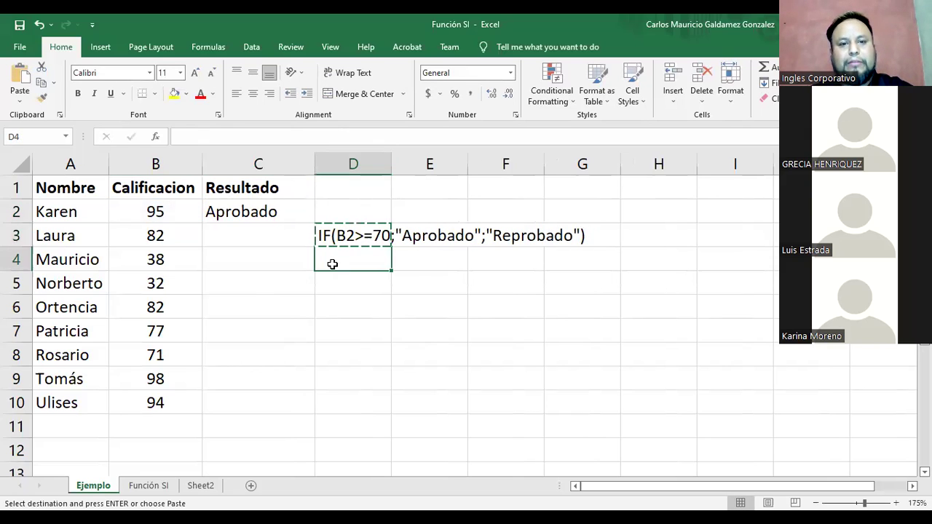
key(ctrl+v)
key(F2)
key(Home)
key(Delete)
key(Delete)
text(si)
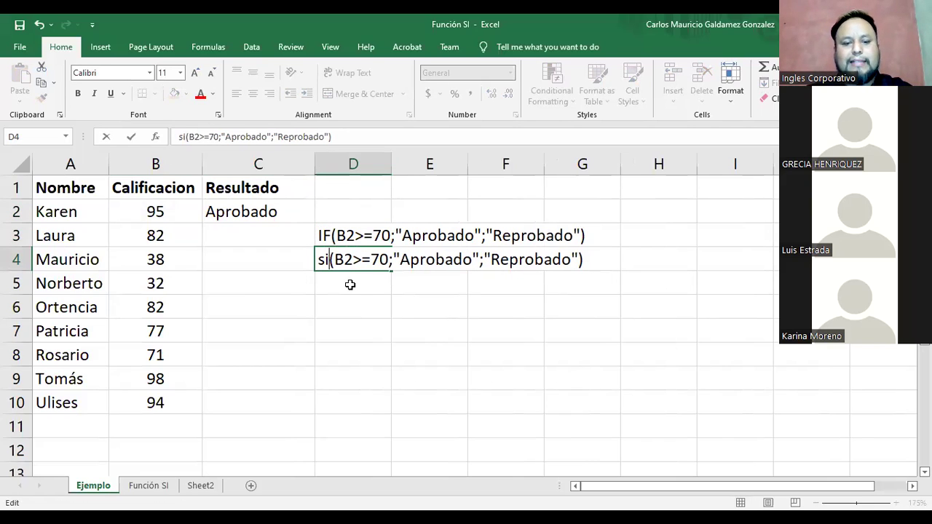
key(BackSpace)
key(BackSpace)
text(SI)
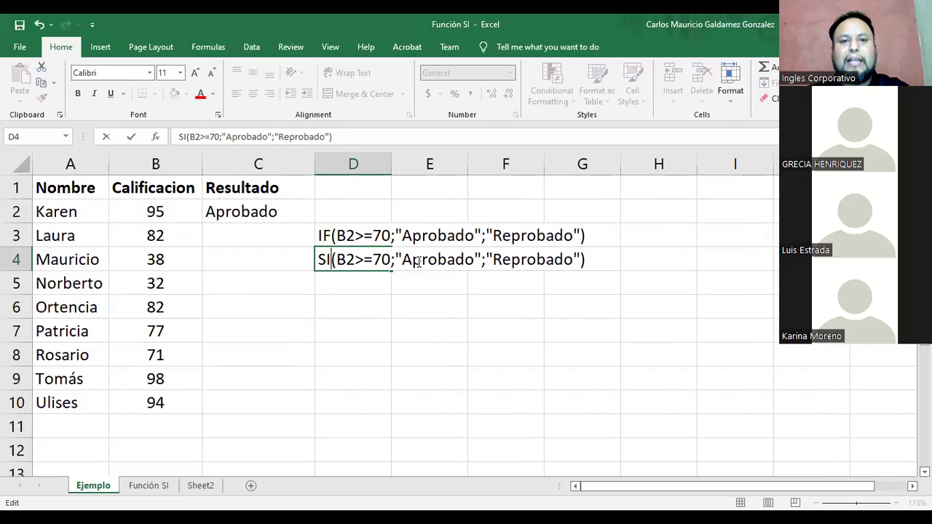
click(338, 295)
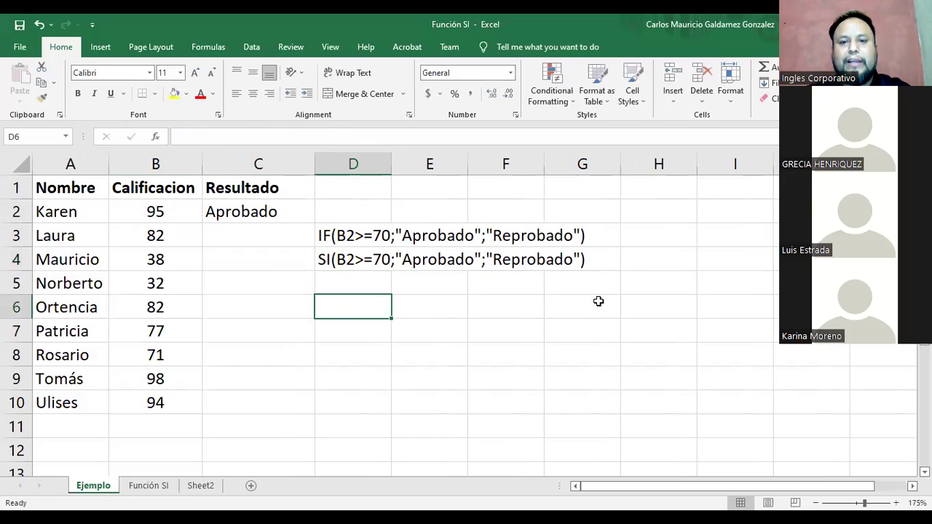
Label the two formula texts by entering "Ingles" in H3 and "Español" in H4.
click(645, 236)
text(Ingles)
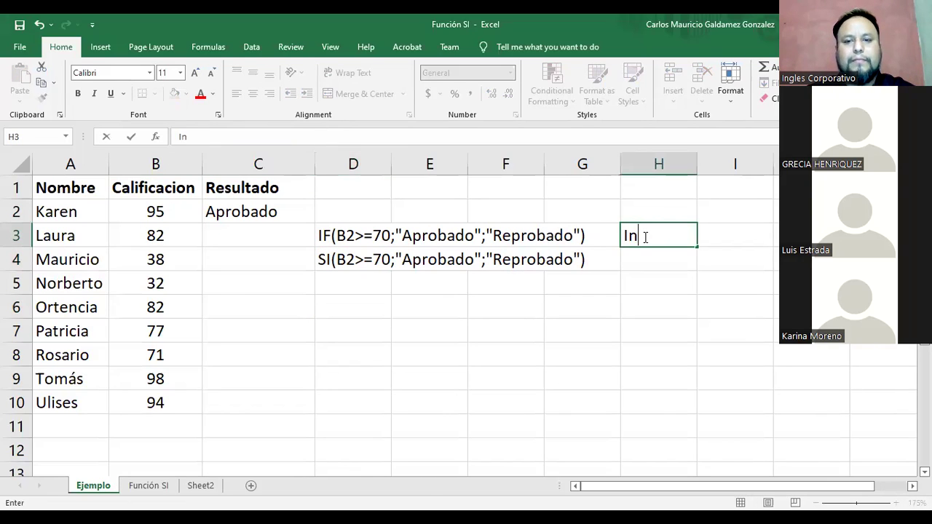
key(Return)
text(Español)
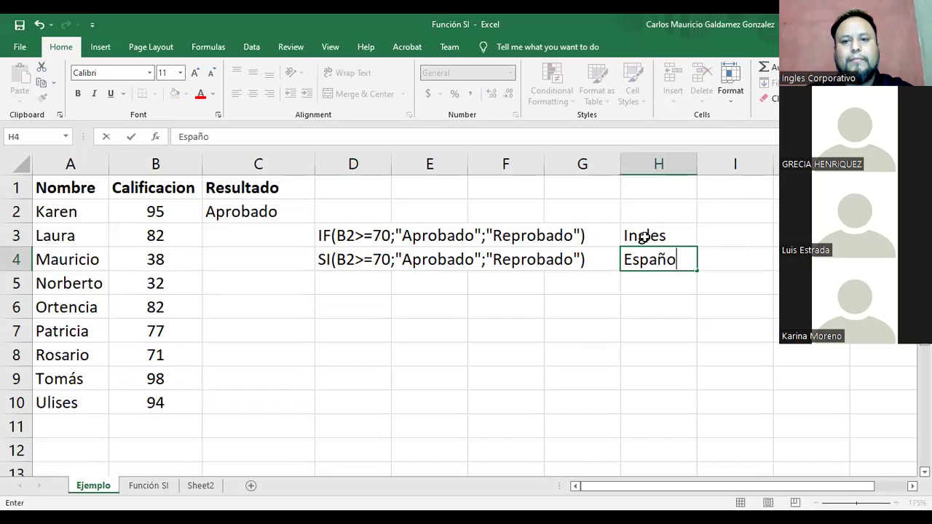
key(Return)
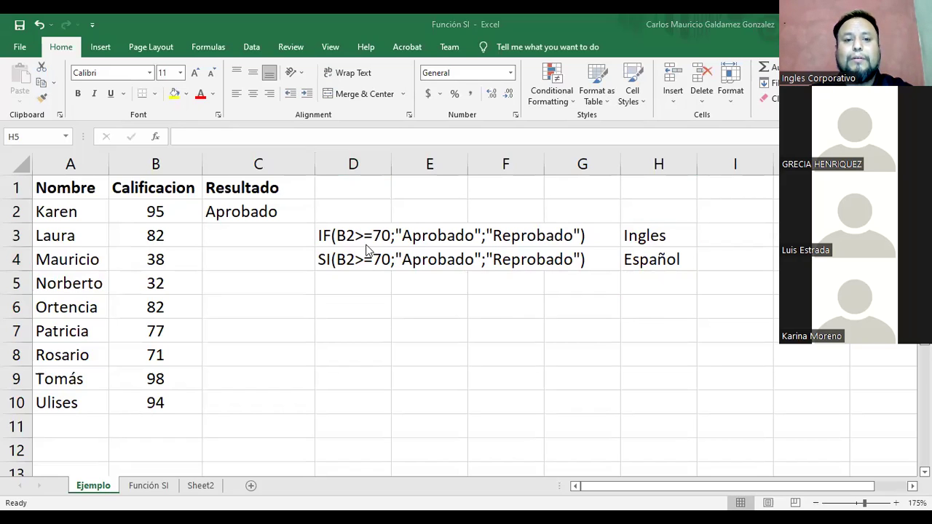
Fill the C2 formula down into C3 for the second student.
click(326, 244)
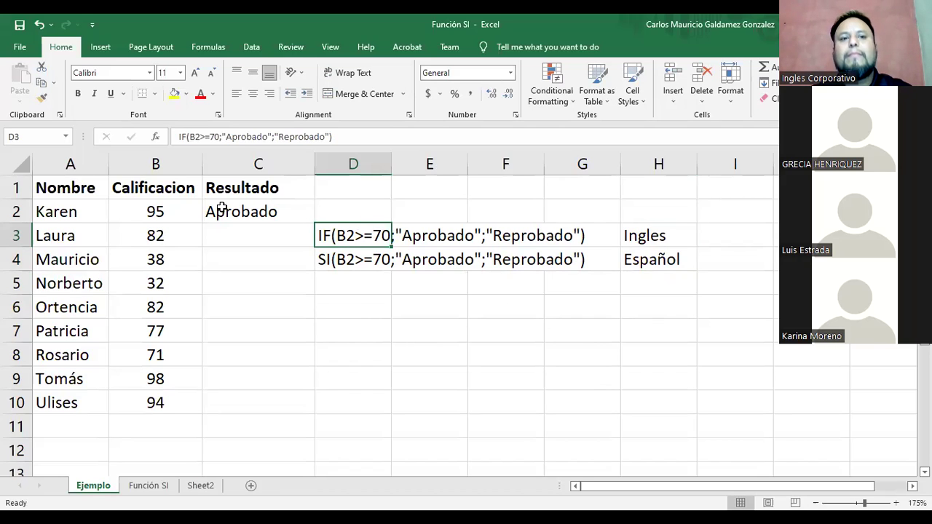
key(Left)
key(Up)
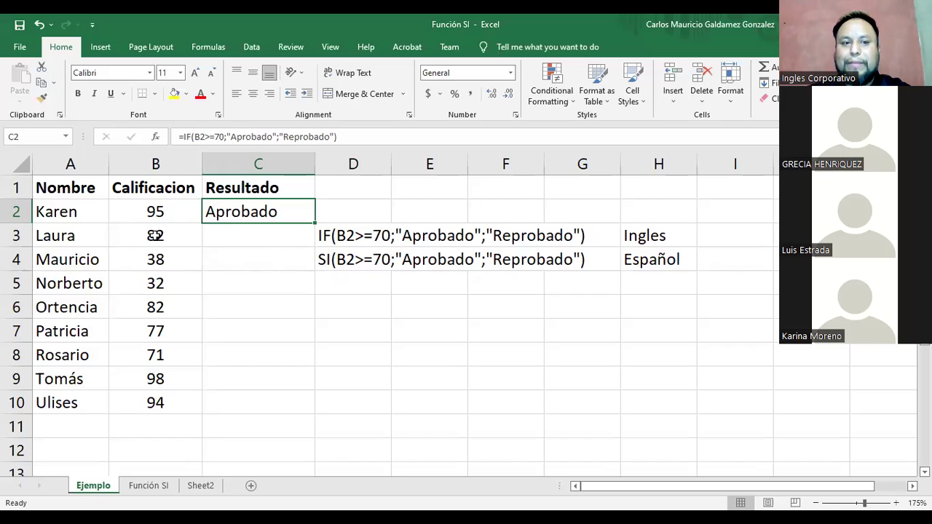
click(182, 238)
click(235, 211)
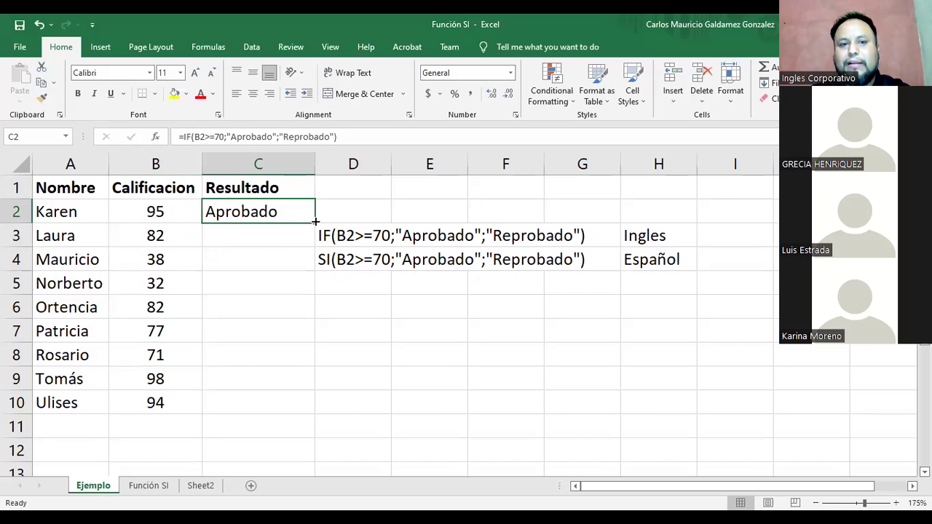
drag(315, 221, 310, 243)
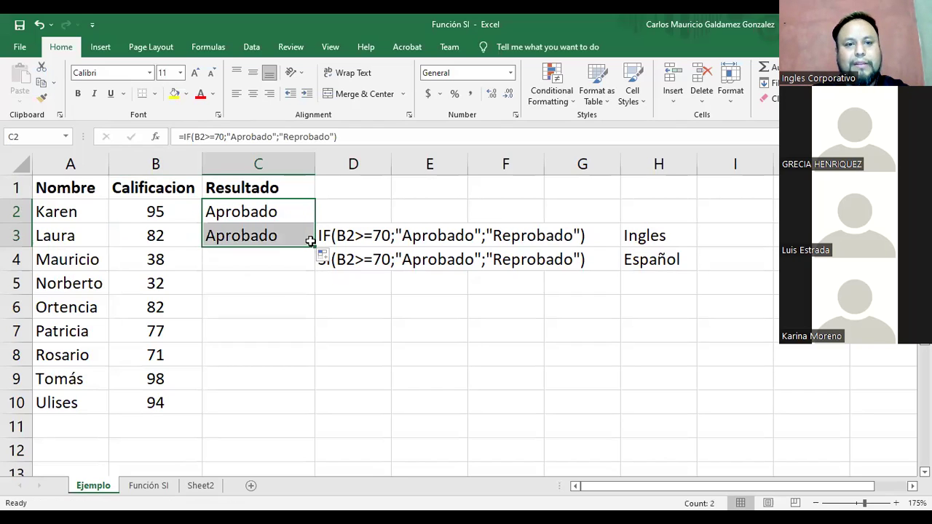
Compare the formulas in C2 and C3 to examine which grade cell each one references.
click(256, 236)
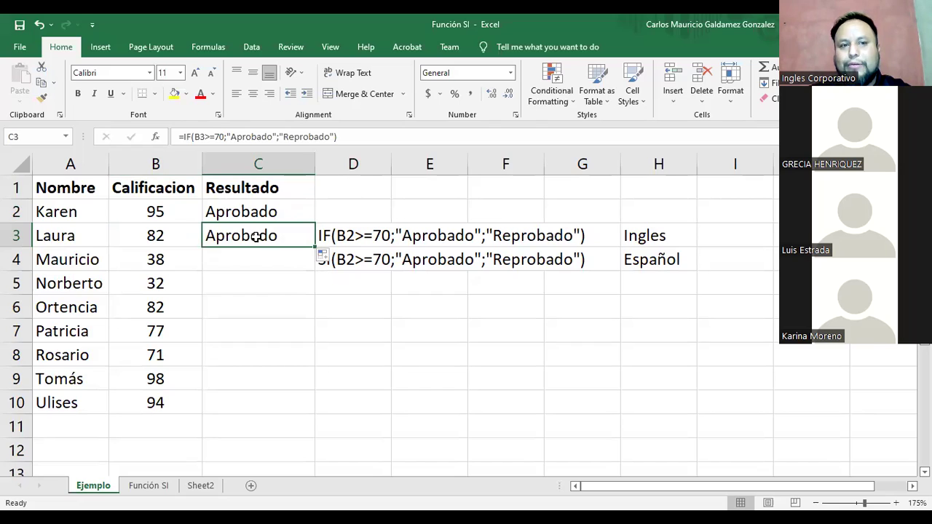
click(246, 211)
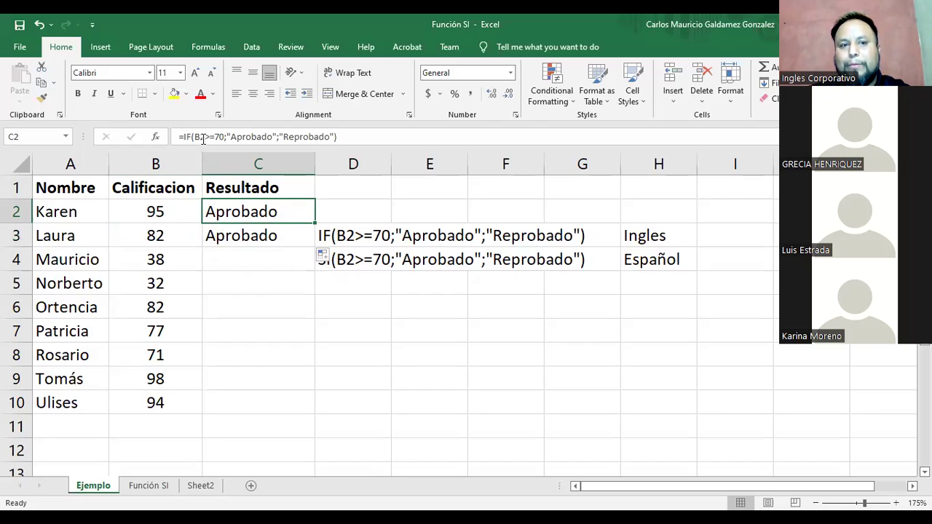
key(F2)
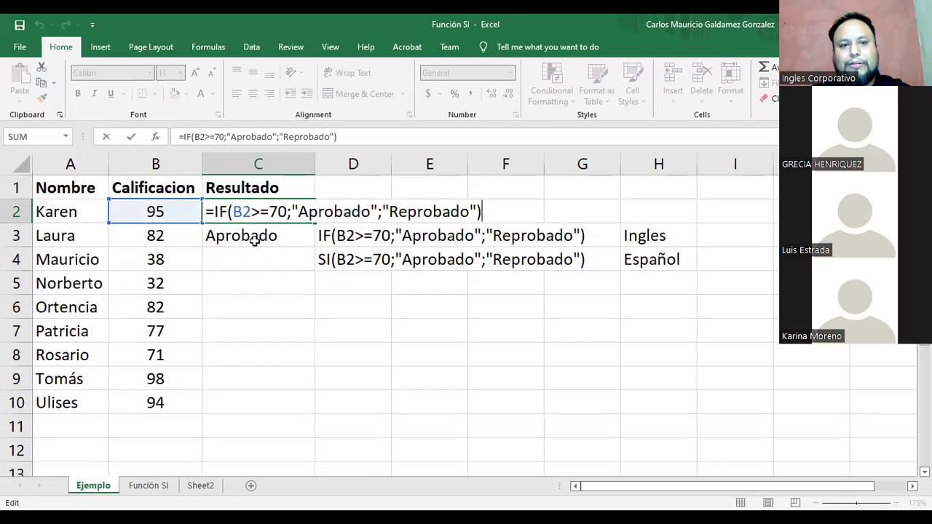
key(Return)
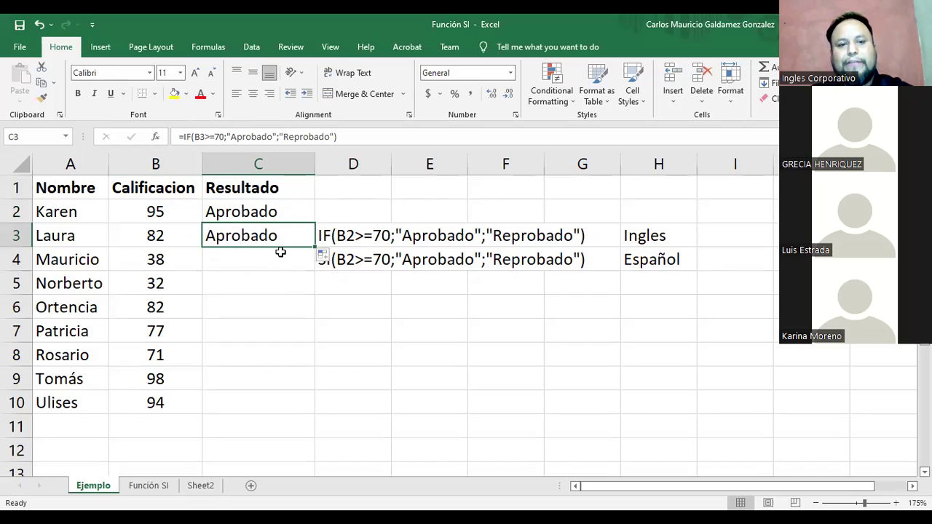
key(F2)
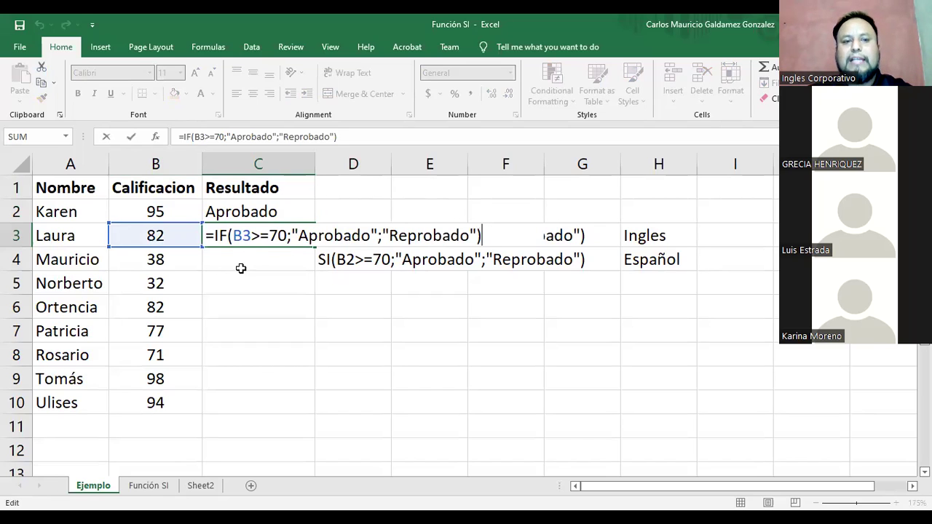
key(ctrl+Return)
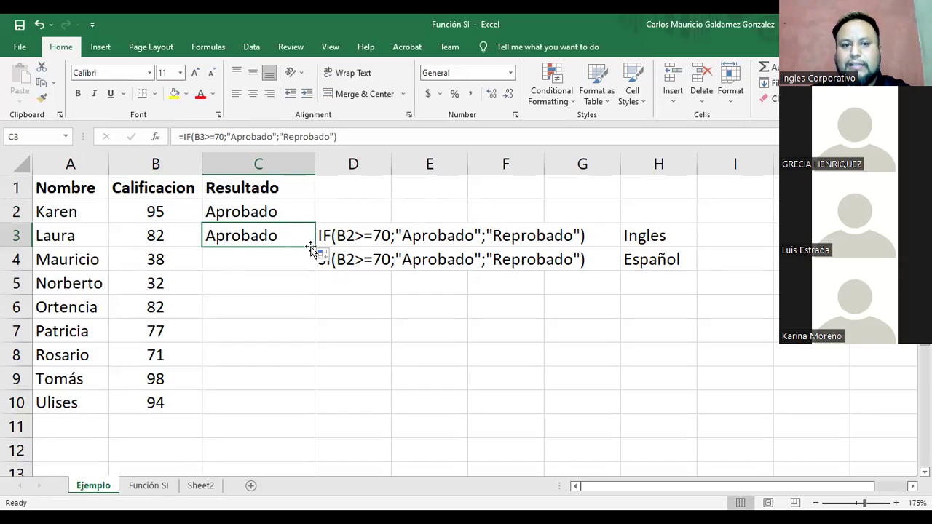
Fill the C3 formula down through C10 and select the grades in B2:B10.
drag(313, 248, 298, 409)
mouse_move(145, 254)
mouse_down()
mouse_move(196, 293)
mouse_move(160, 262)
mouse_up()
drag(160, 207, 174, 406)
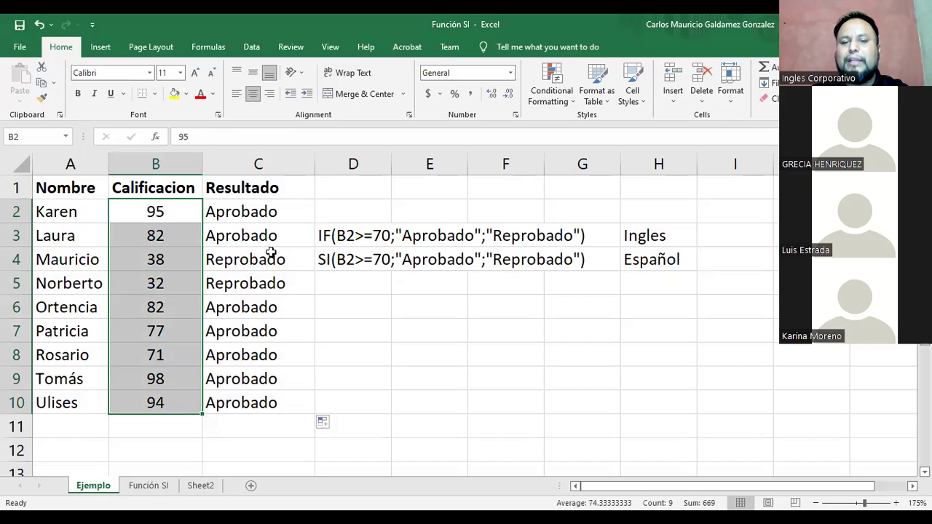
Compare the results in C2:C5 with their grades in column B, and look over the whole Resultado range C2:C10.
click(243, 212)
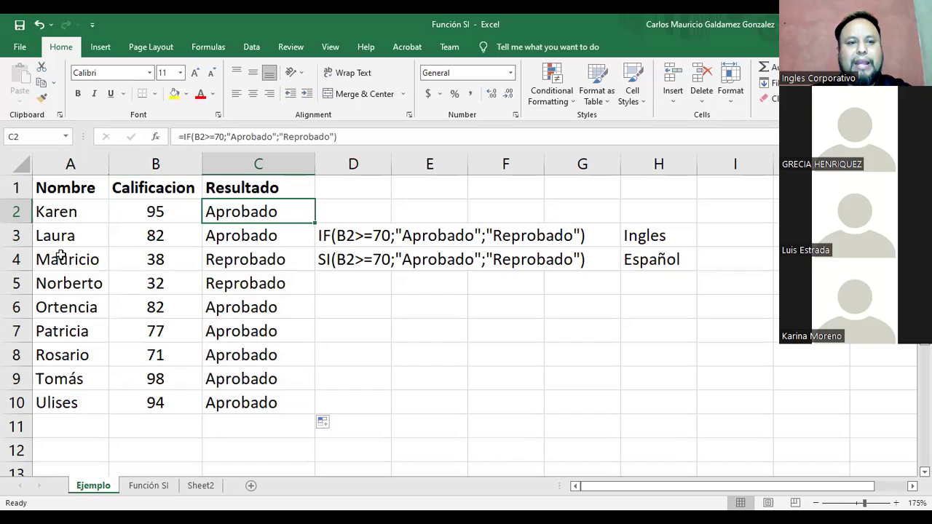
shift+click(246, 235)
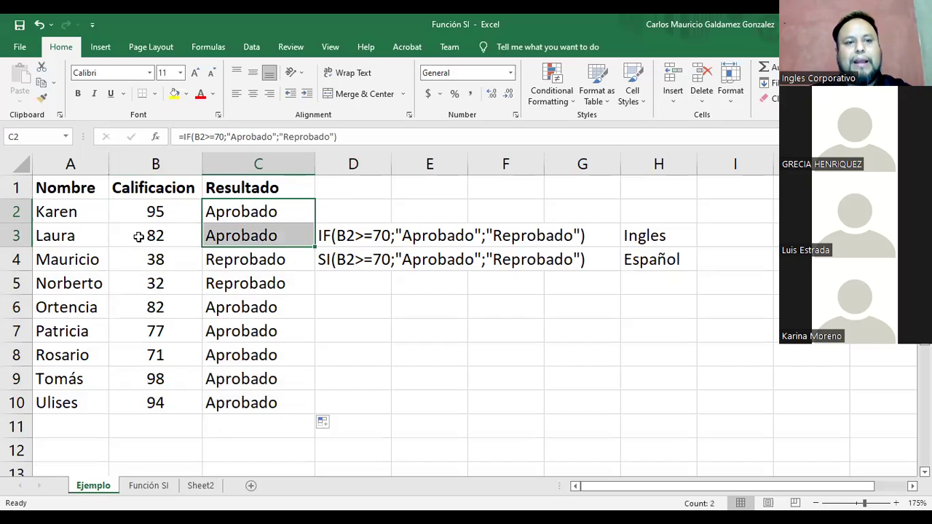
drag(174, 213, 169, 230)
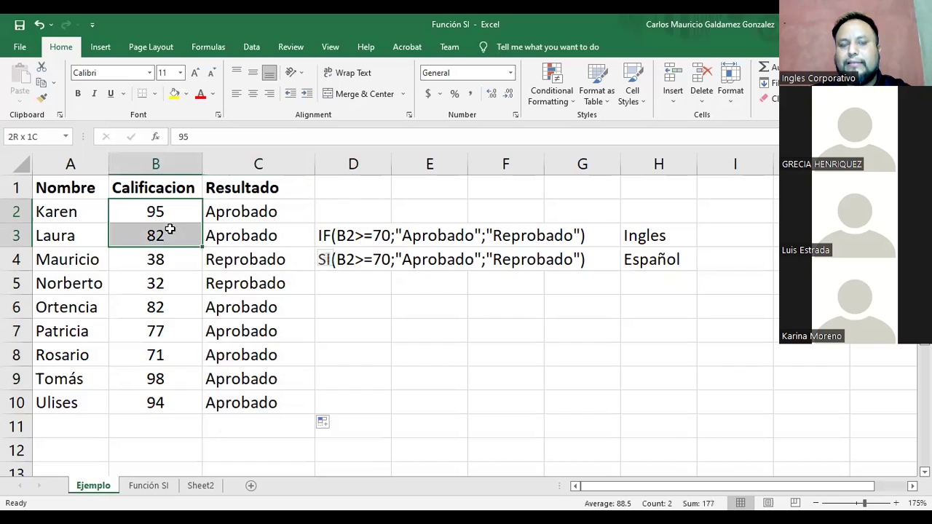
drag(67, 259, 69, 283)
drag(160, 259, 173, 285)
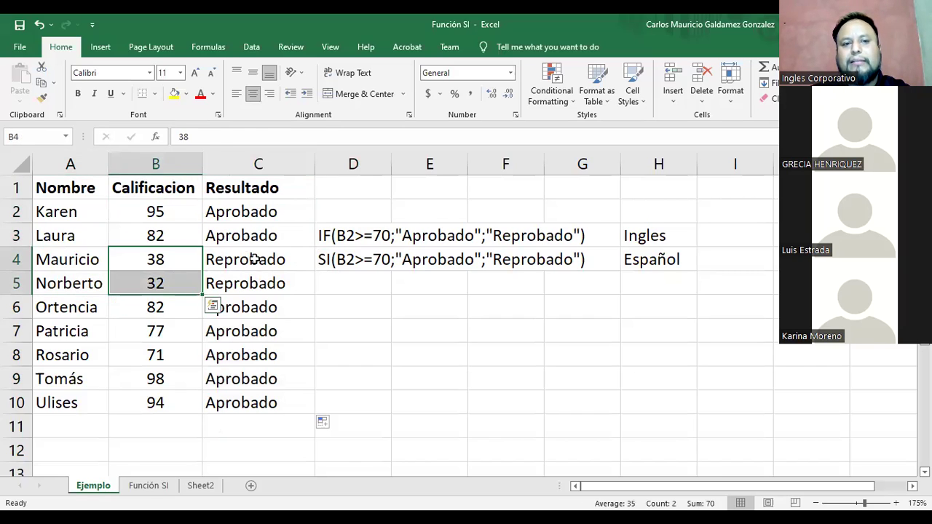
click(254, 259)
drag(256, 275, 252, 277)
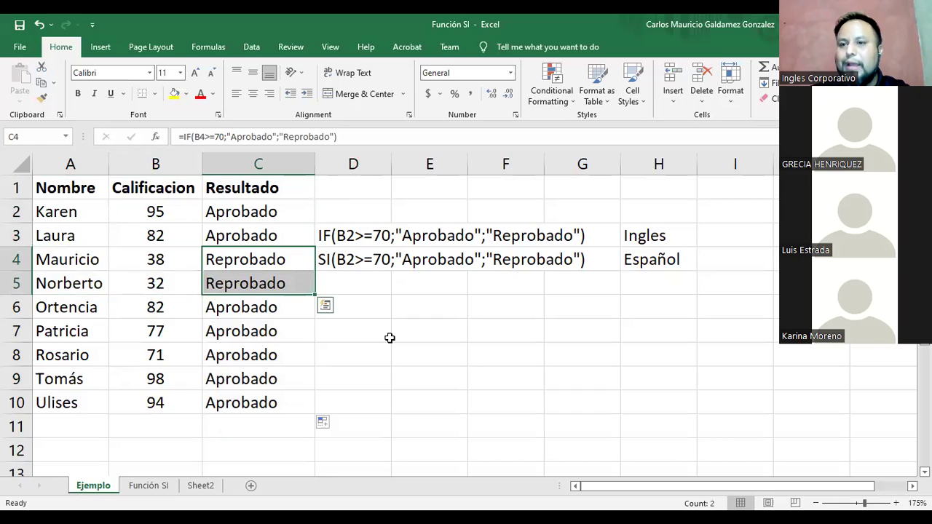
click(226, 296)
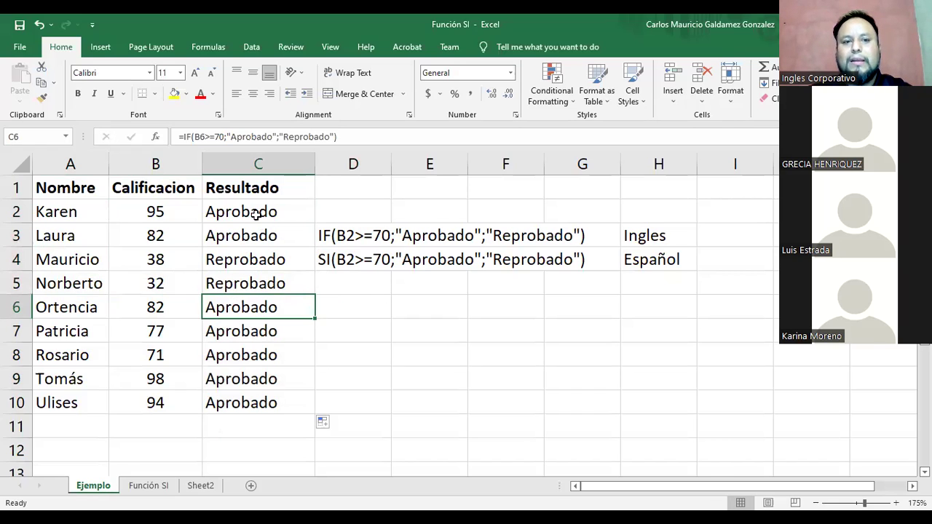
drag(244, 211, 262, 405)
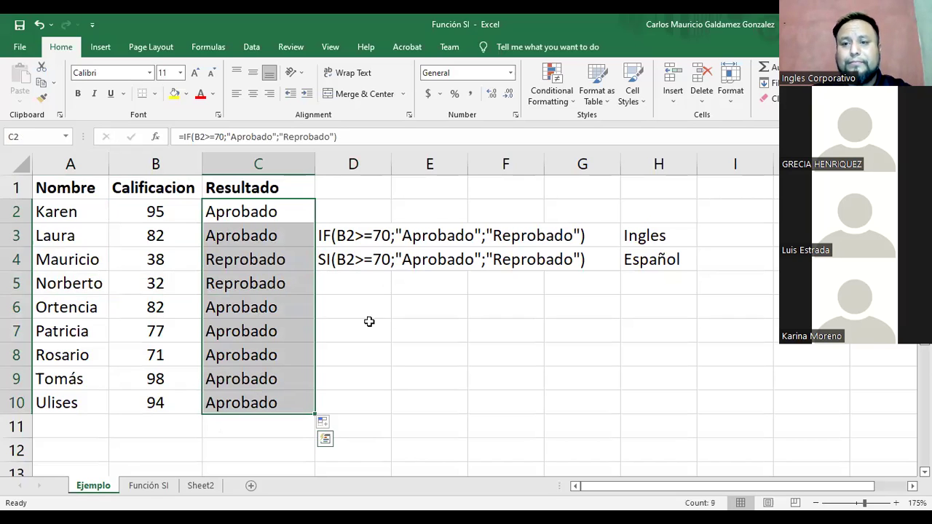
Inspect the C2 and C3 formulas, highlighting the B2 reference inside the C2 logical test.
click(251, 214)
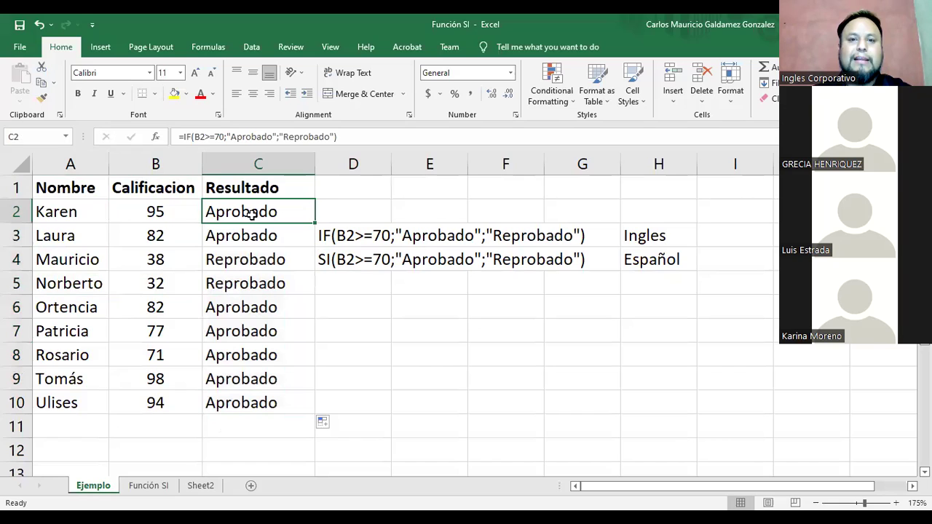
click(245, 232)
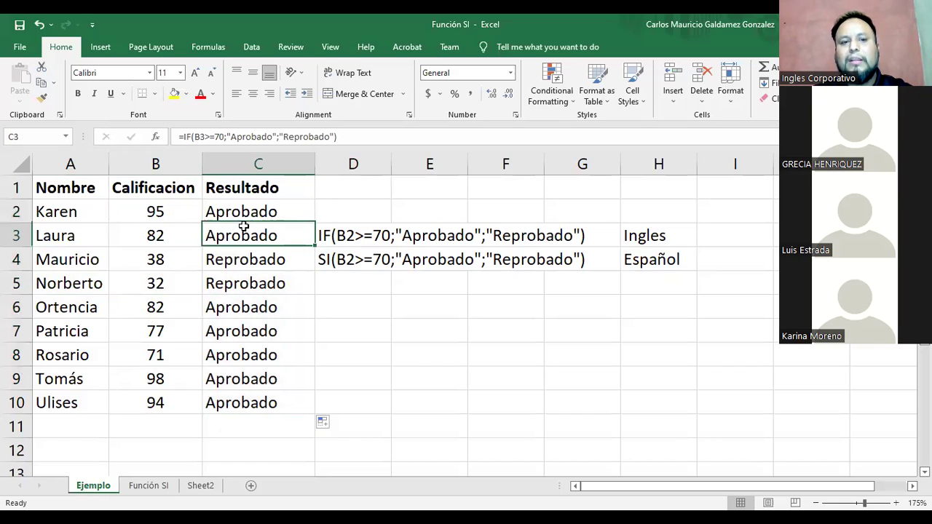
click(236, 204)
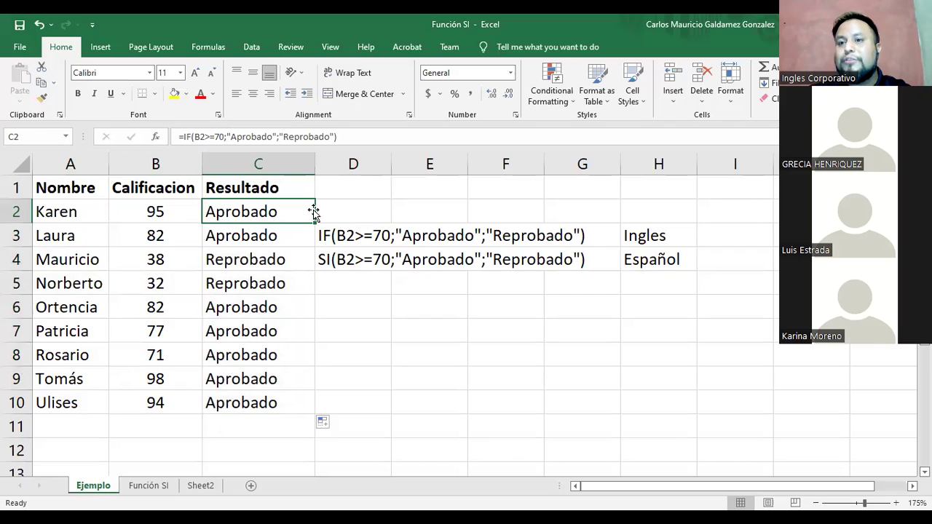
click(195, 137)
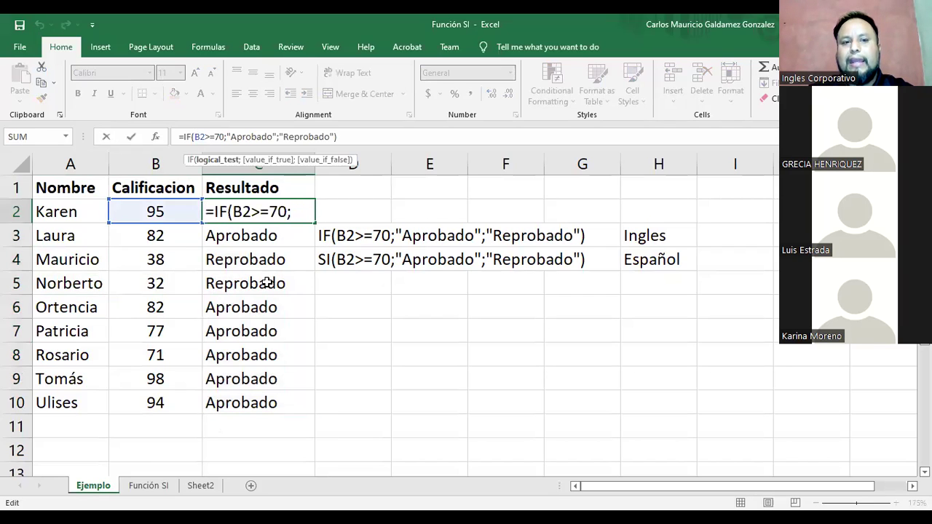
double_click(199, 137)
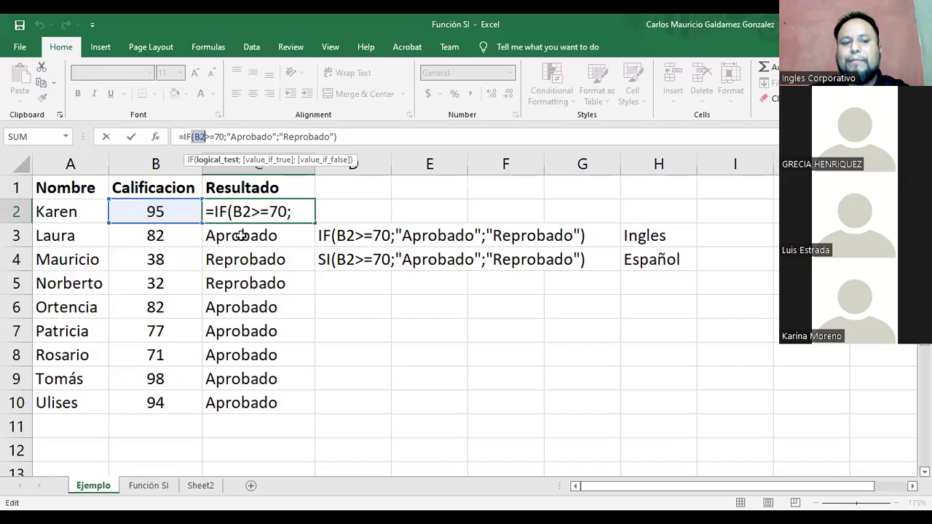
key(Return)
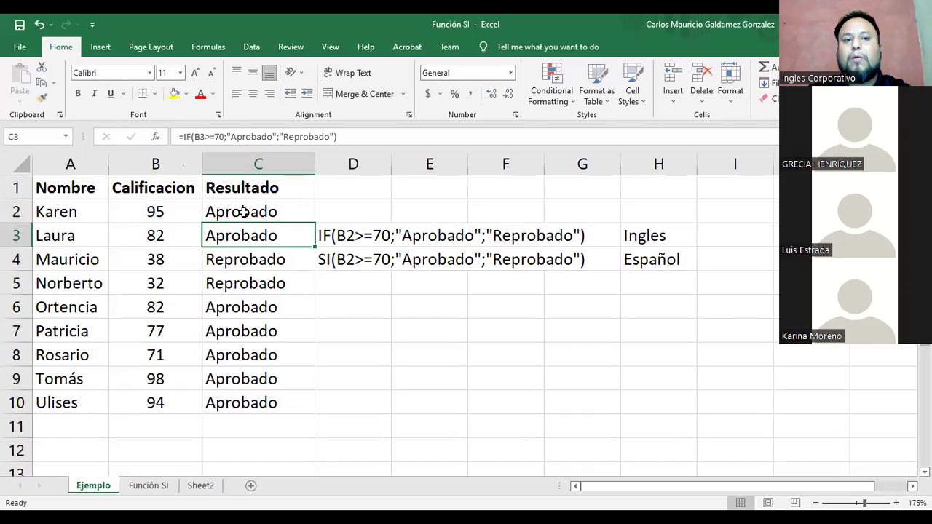
click(308, 216)
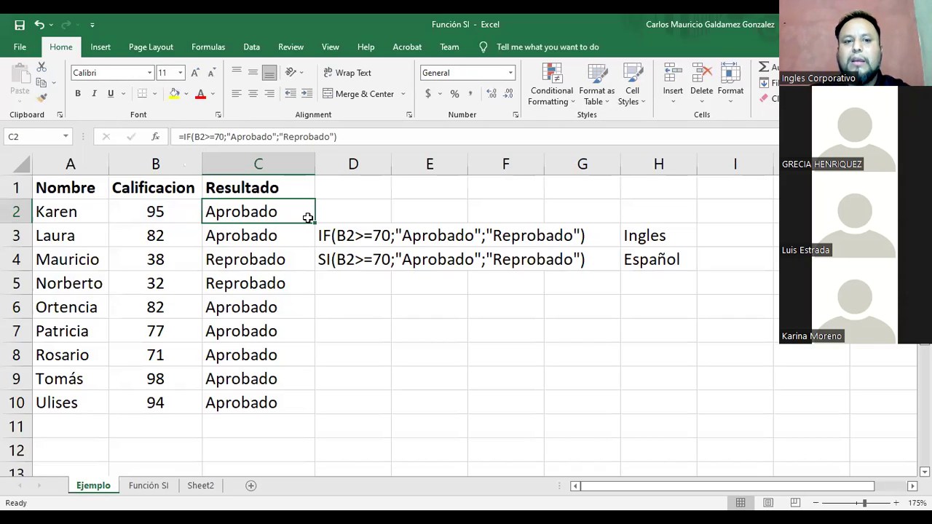
Review the results in C2:C10 and check the grades in B4:B5 against the results in C4:C5.
drag(244, 211, 270, 402)
click(232, 259)
drag(166, 258, 167, 283)
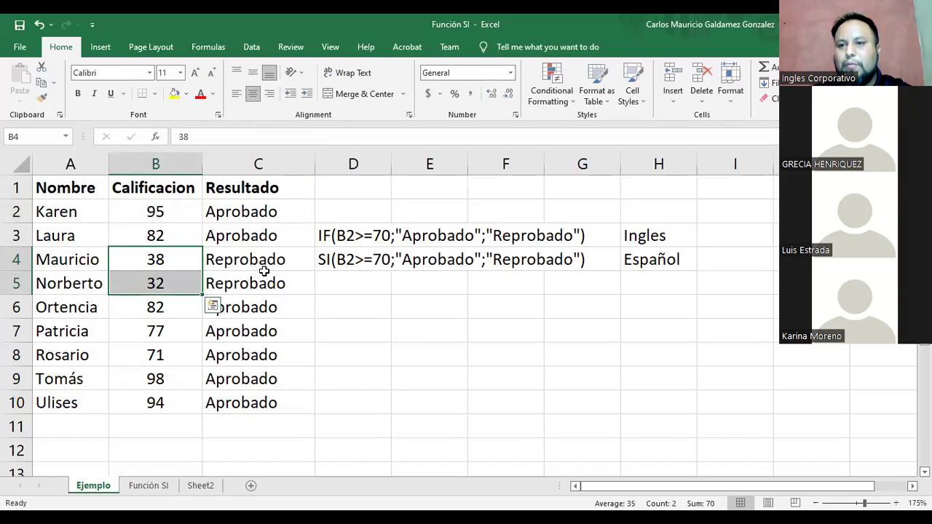
click(222, 264)
drag(222, 263, 256, 275)
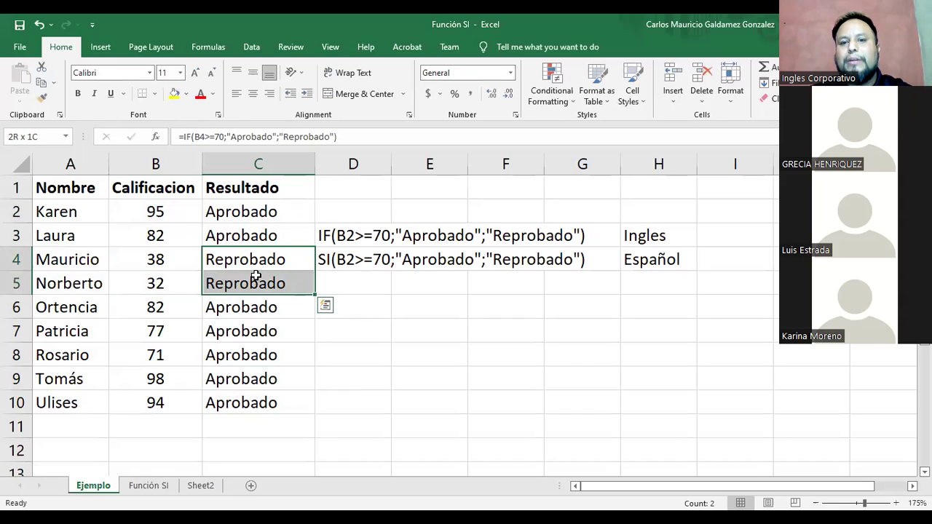
click(523, 262)
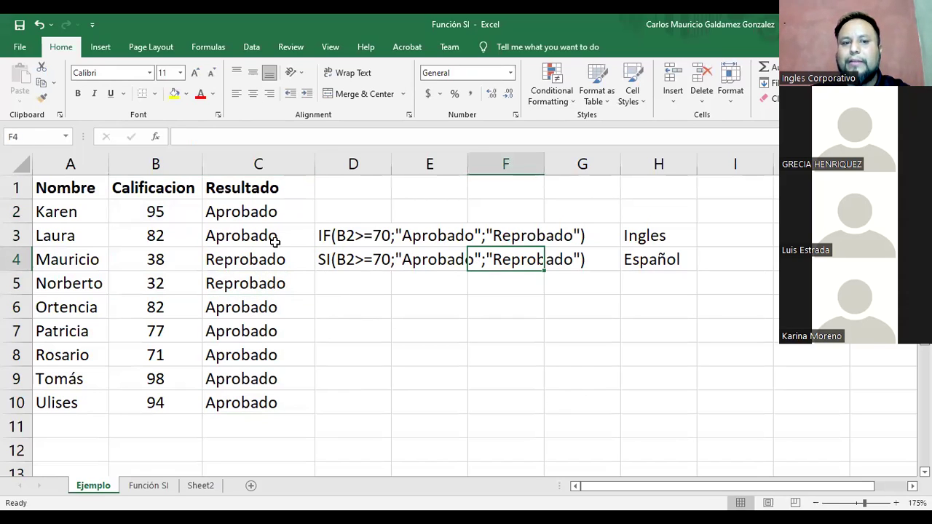
Look over the Resultado range C2:C10 and compare the English IF syntax in D3 with the Spanish SI syntax in D4.
click(271, 215)
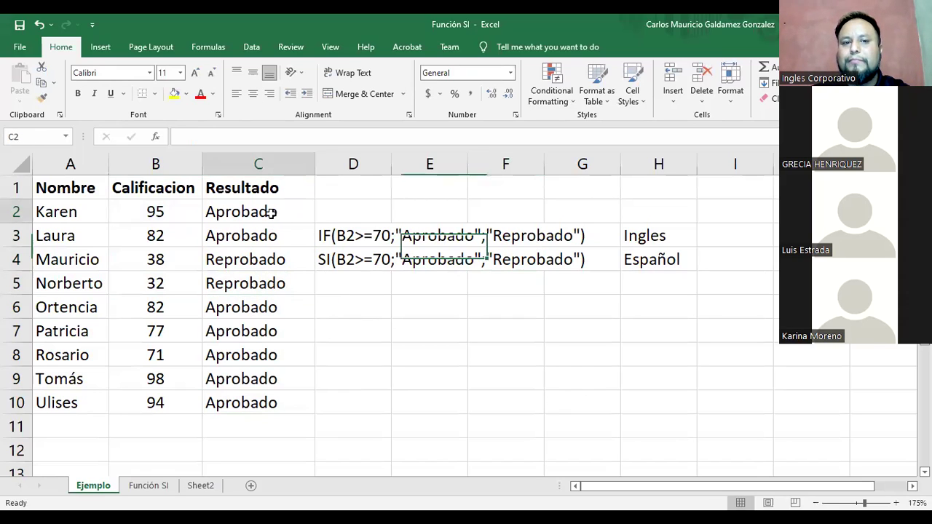
click(281, 405)
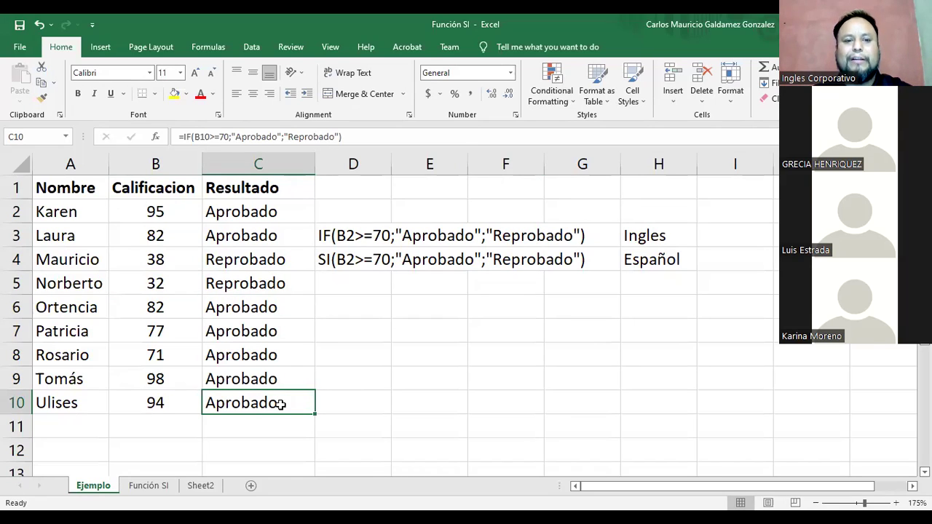
drag(265, 211, 252, 397)
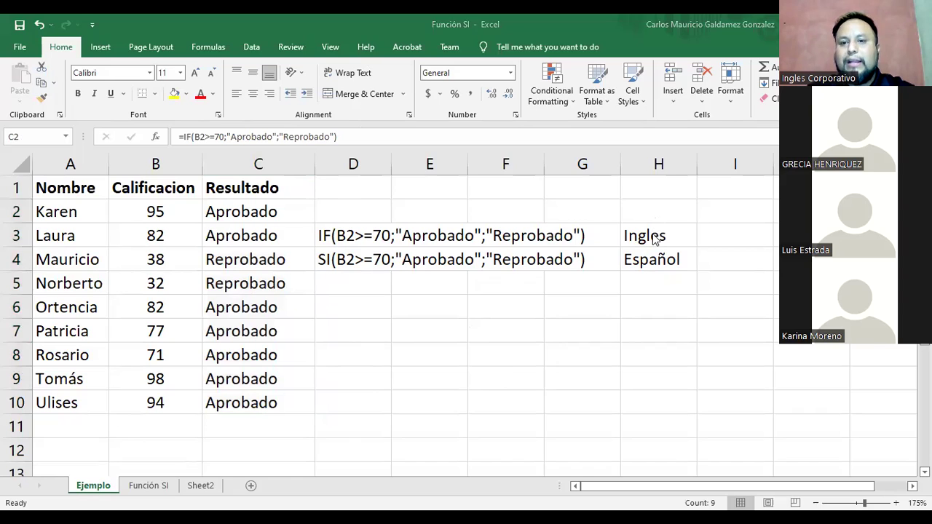
click(324, 235)
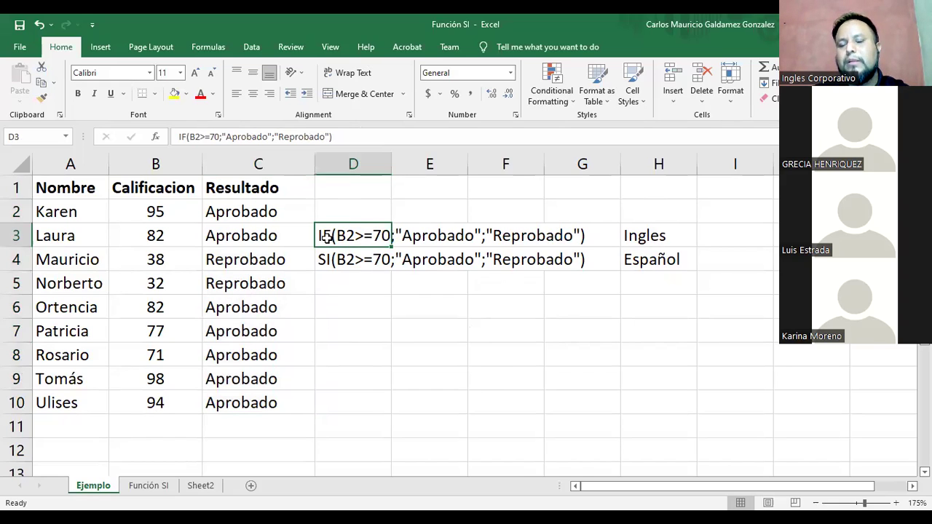
click(652, 262)
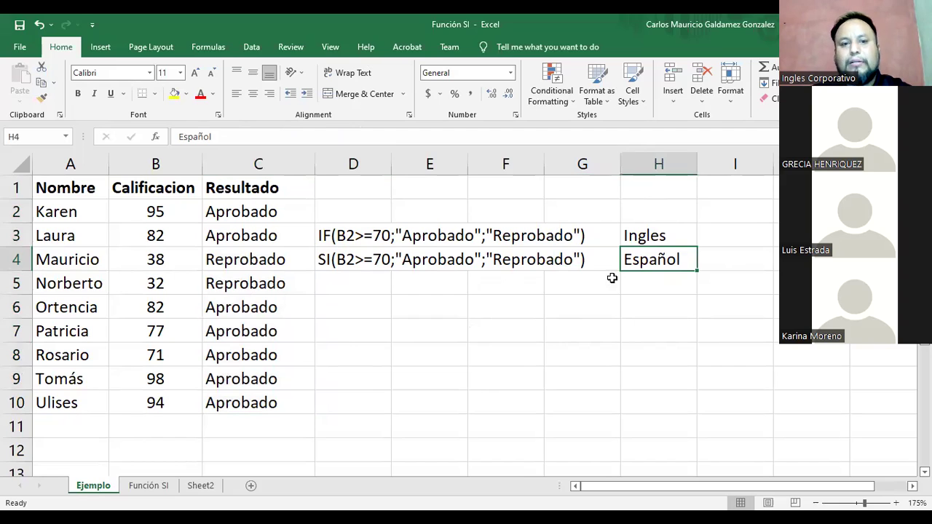
click(323, 261)
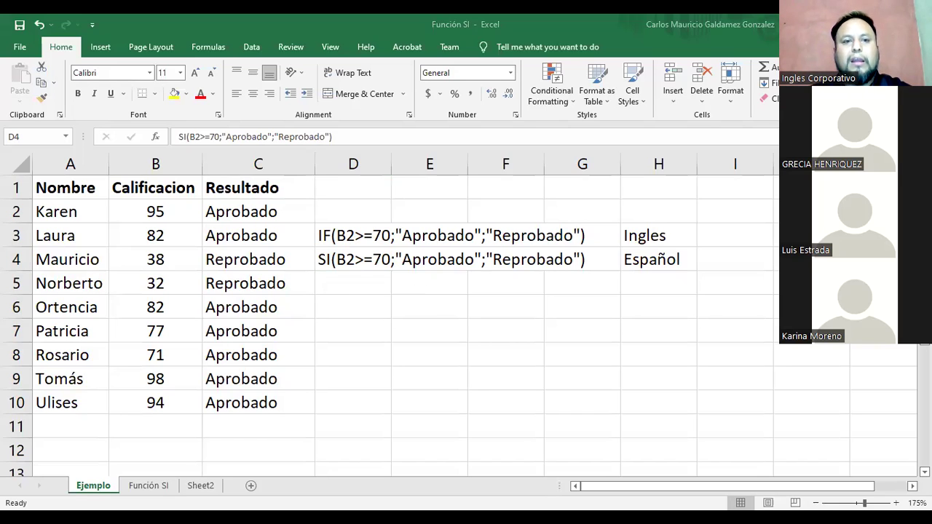
Examine the IF function arguments of the formula in C2 alongside its full formula text.
click(264, 211)
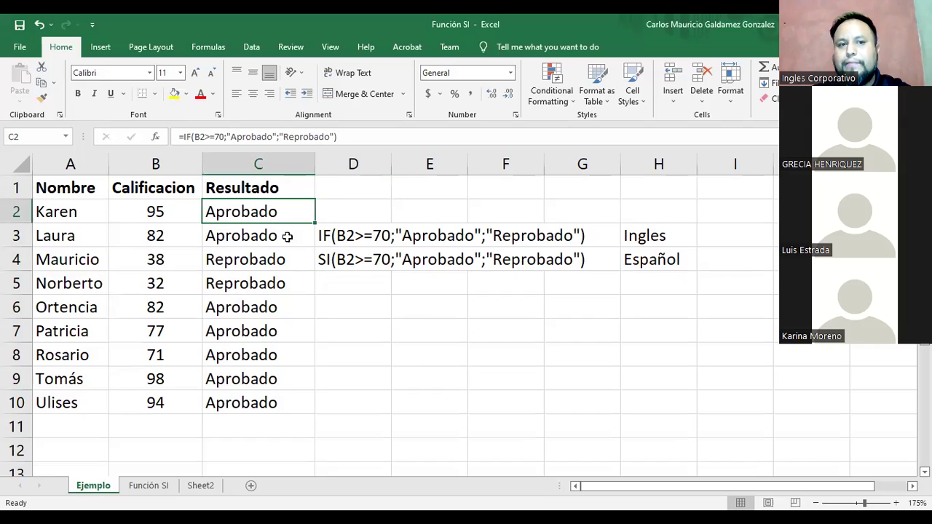
click(156, 137)
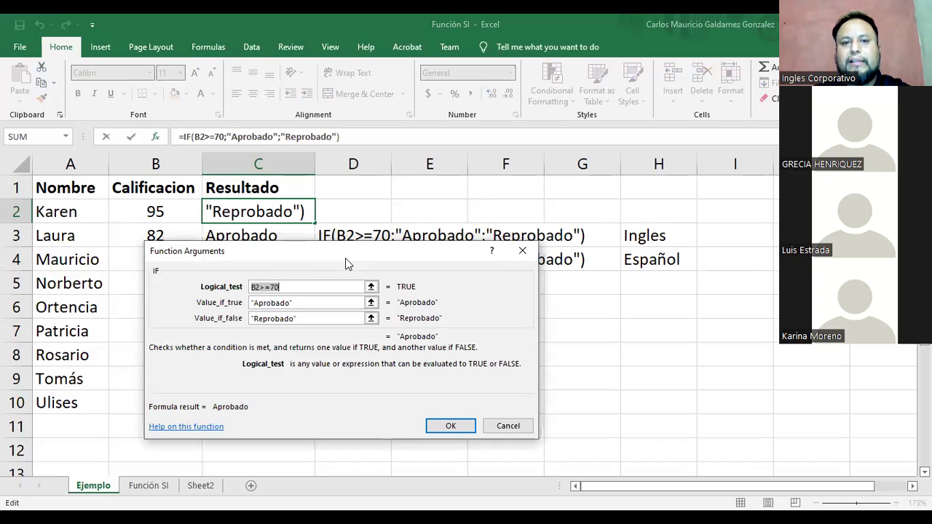
drag(345, 258, 543, 176)
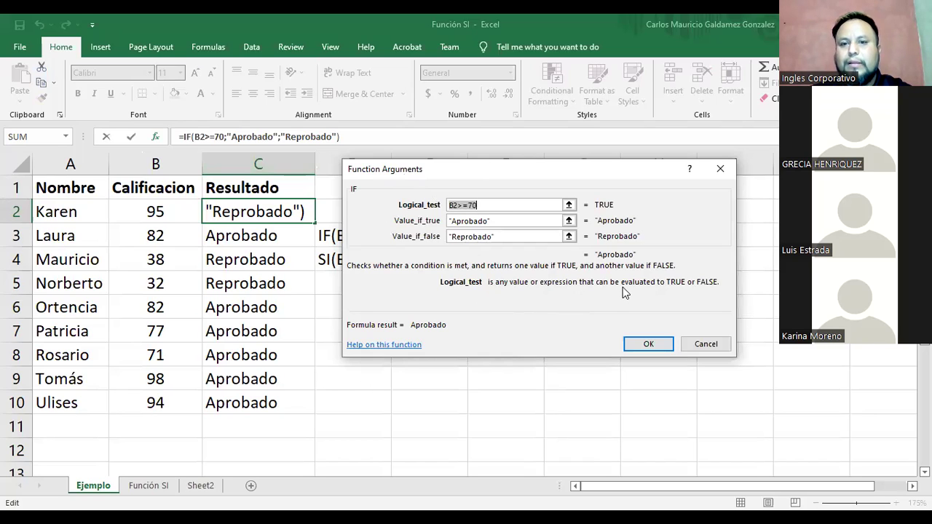
click(181, 136)
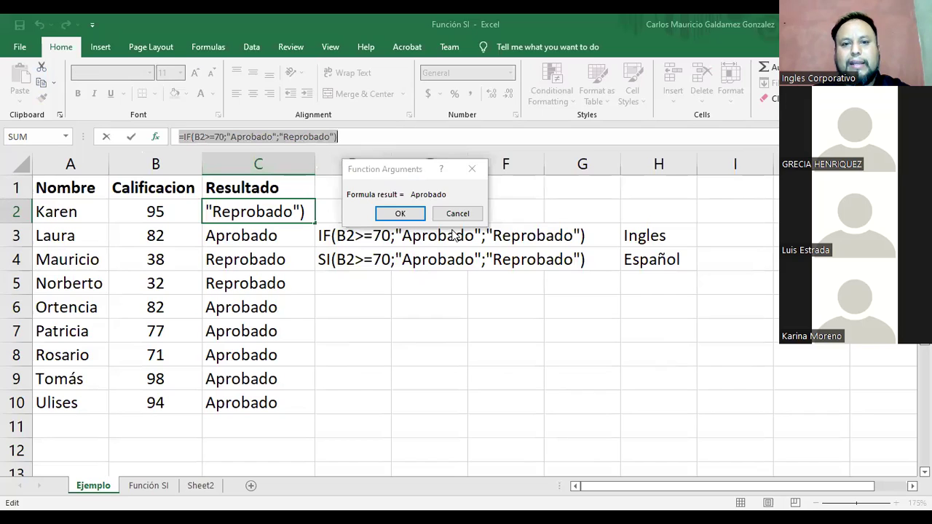
key(Return)
Clear all results from C2:C10 in the Resultado column and check the reference formula in D3.
drag(245, 218, 269, 402)
key(Delete)
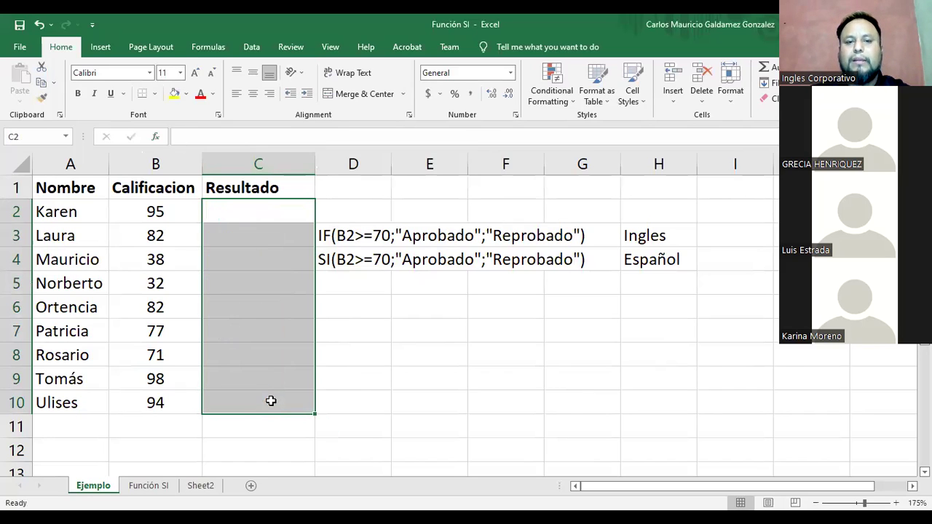
click(252, 219)
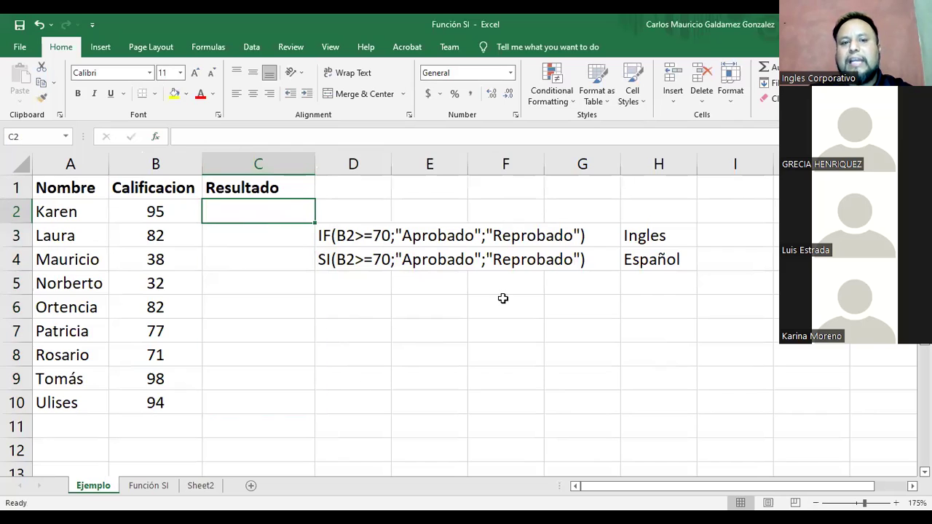
click(382, 239)
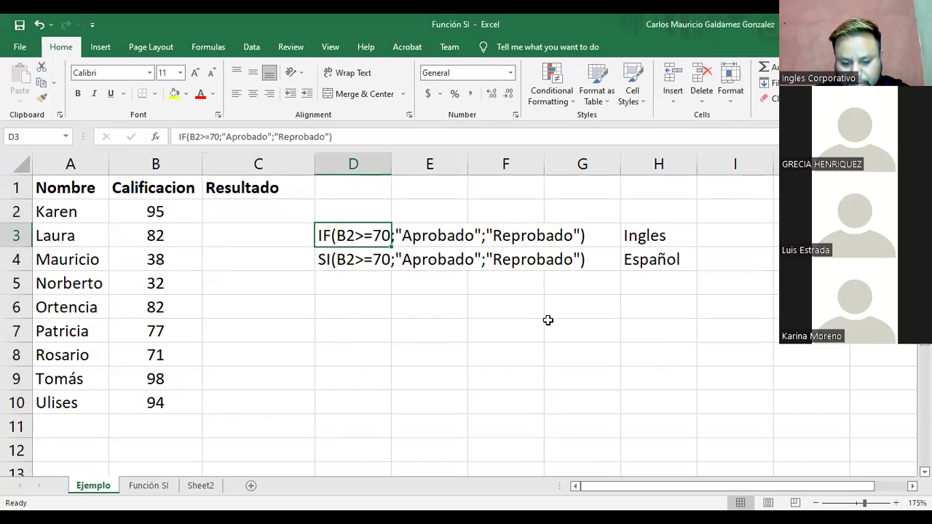
Insert the IF function into C2 from the most recently used functions, opening its arguments for entry.
click(213, 211)
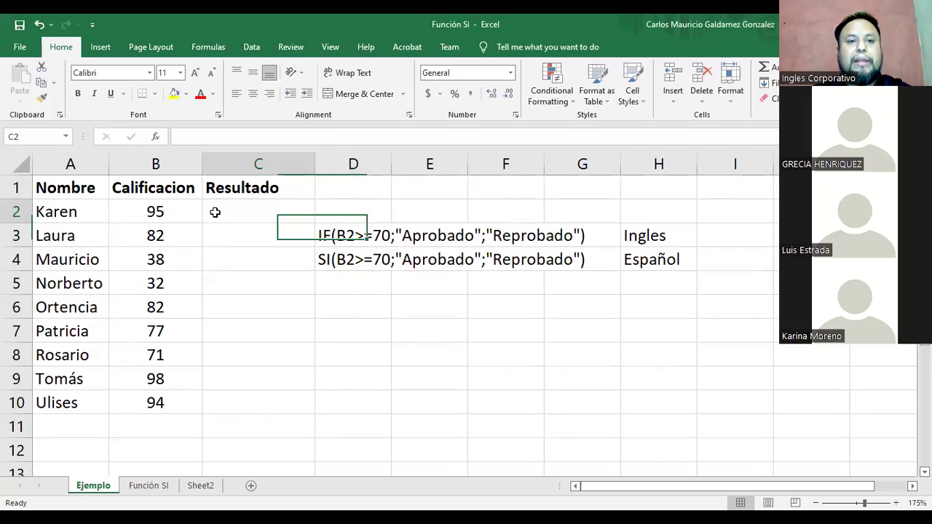
click(155, 137)
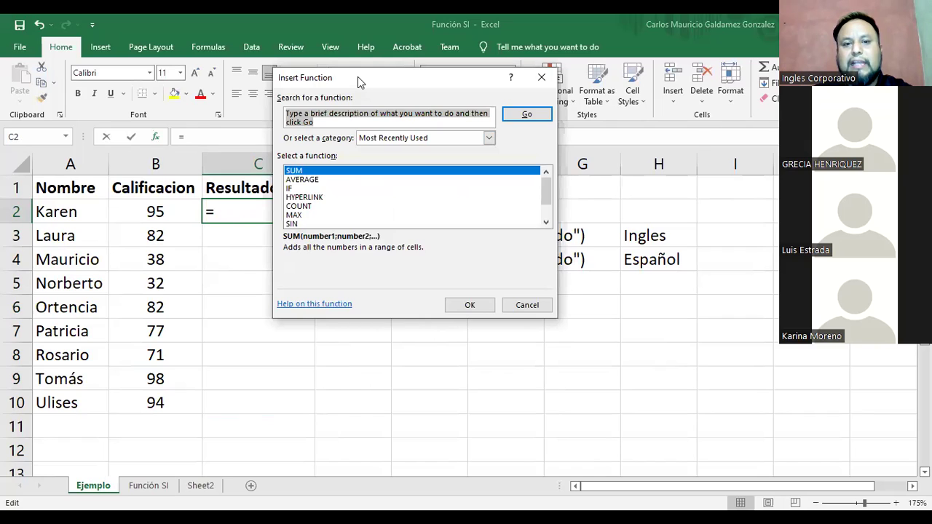
drag(357, 76, 487, 123)
click(441, 234)
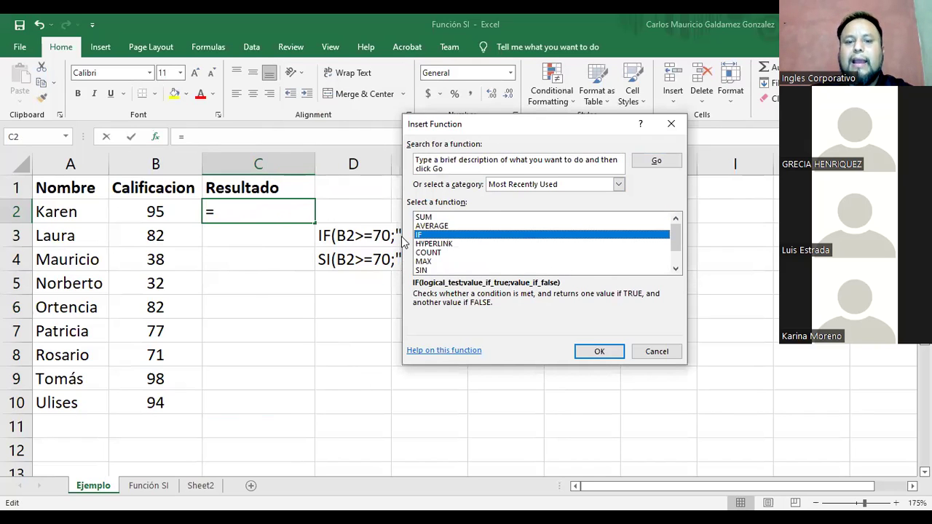
scroll(675, 252, down, 1)
scroll(572, 254, up, 1)
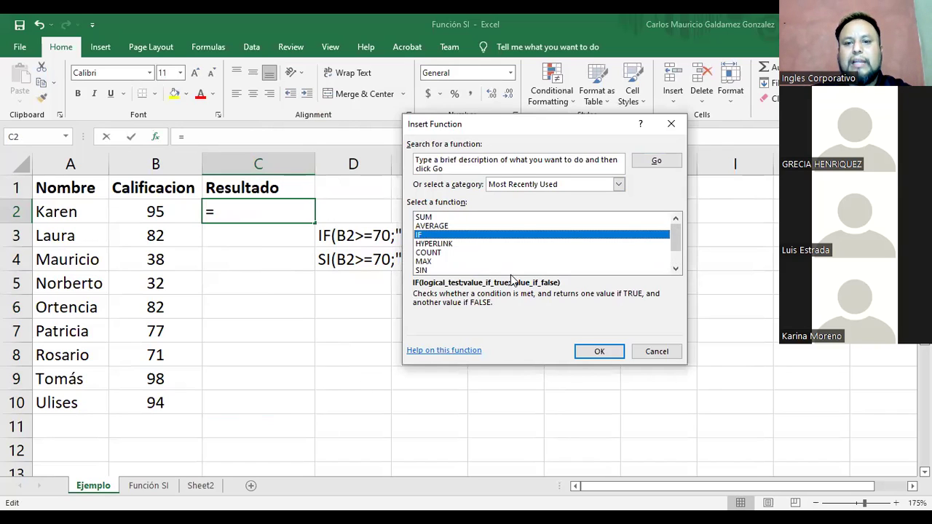
click(611, 354)
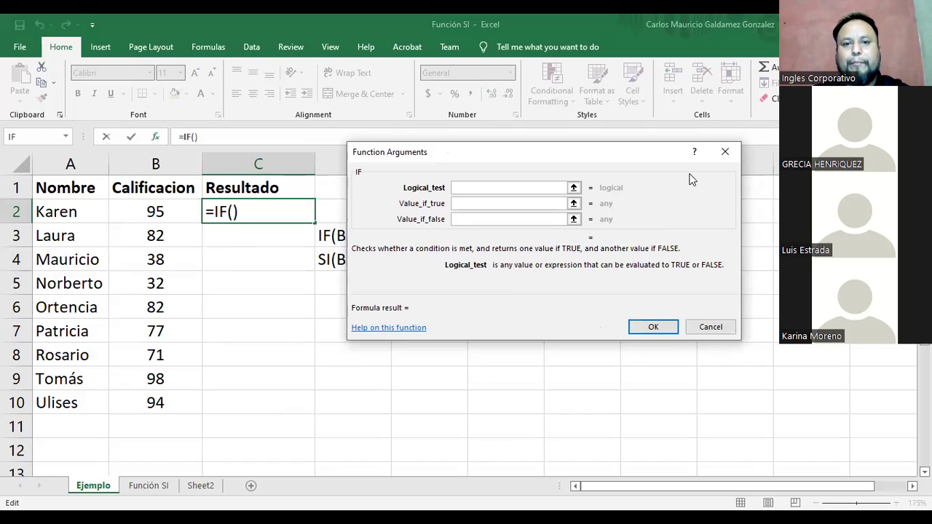
Set the logical test of the IF function in C2 to B2>=70.
text(B)
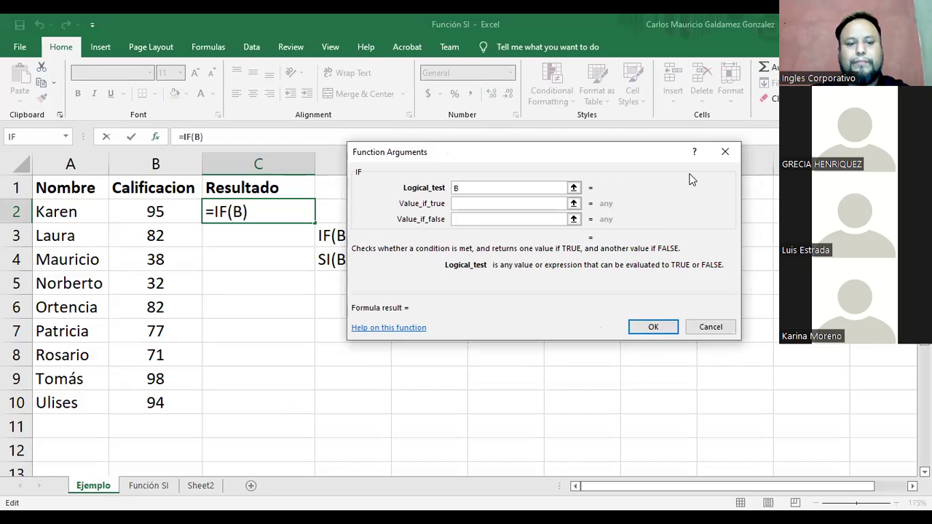
text(2)
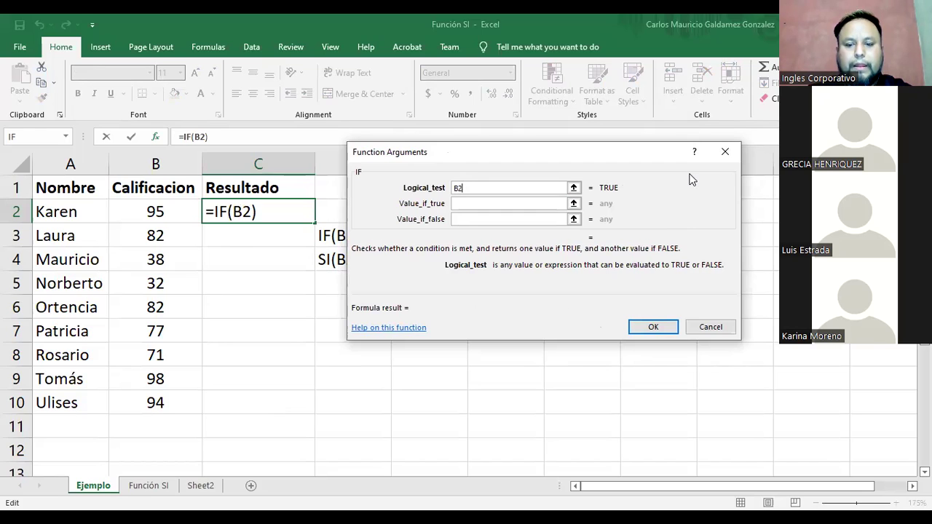
text(>=)
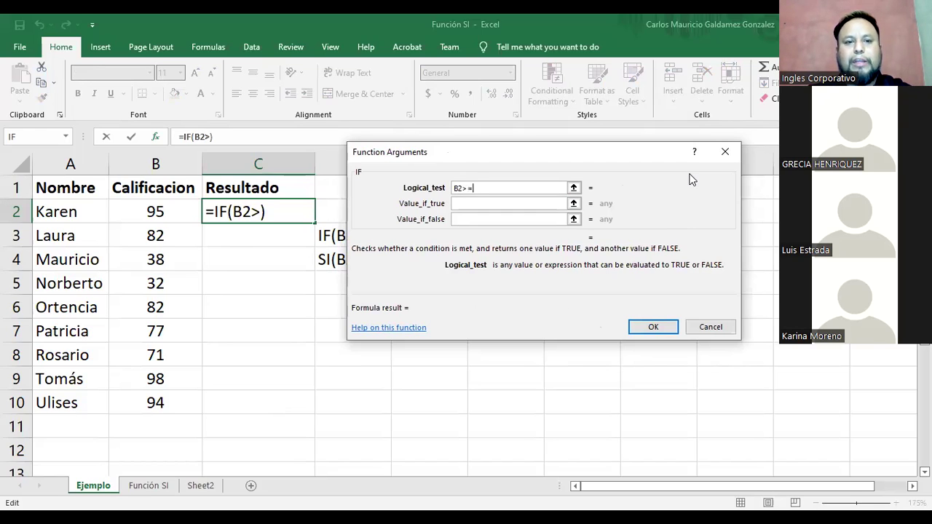
text(70)
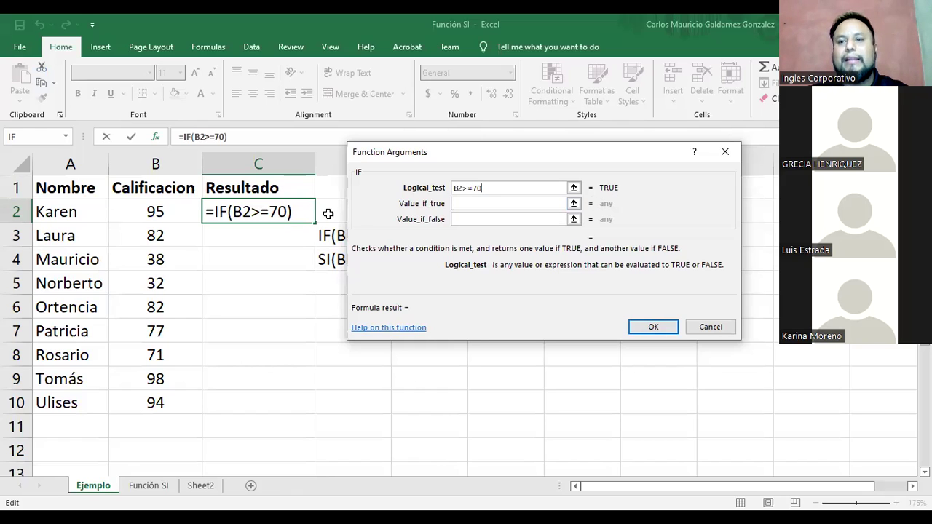
Set the value returned when the test is true to "Aprobado", enclosed in double quotation marks.
click(473, 203)
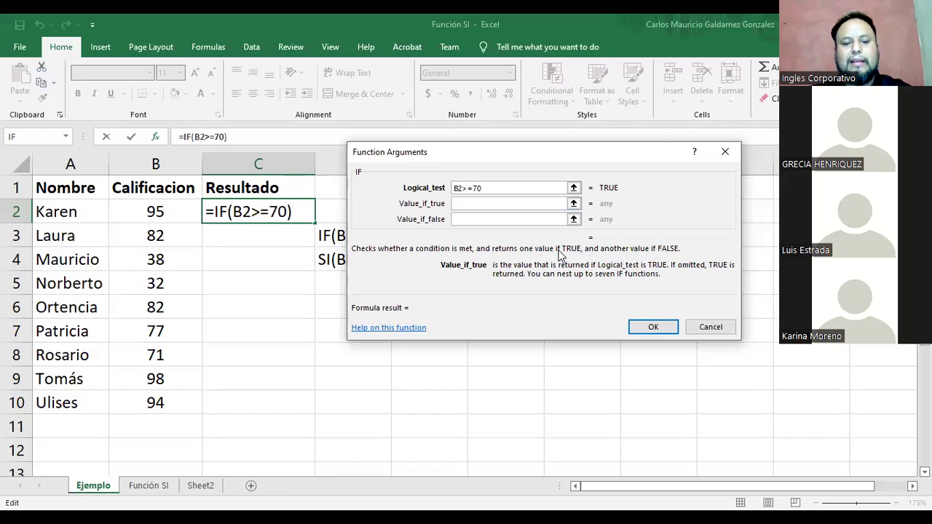
text(Aprobado)
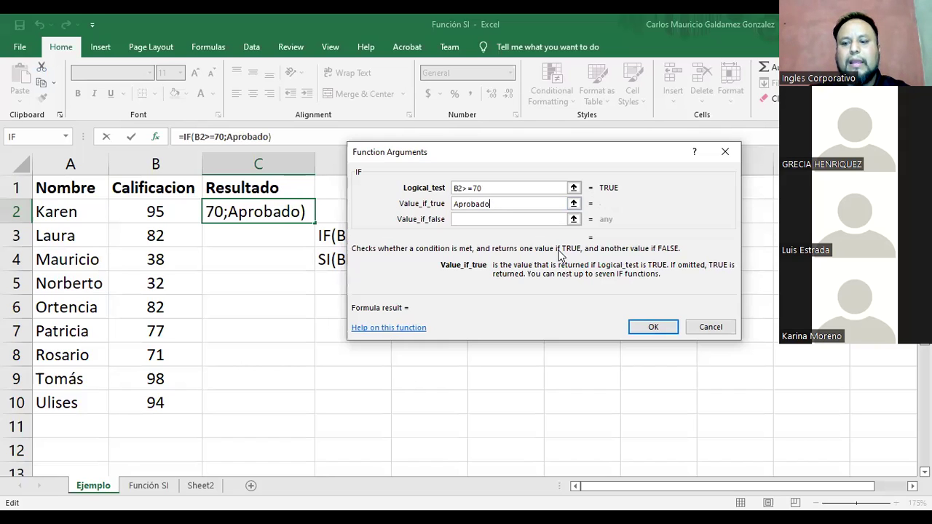
key(BackSpace)
key(BackSpace)
key(BackSpace)
key(BackSpace)
key(BackSpace)
key(BackSpace)
key(BackSpace)
key(BackSpace)
text(")
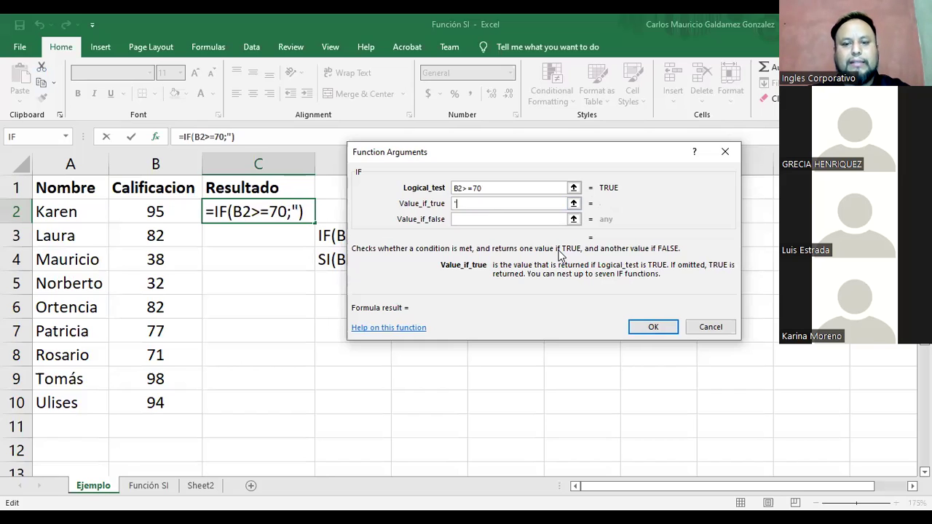
text(Aprobado")
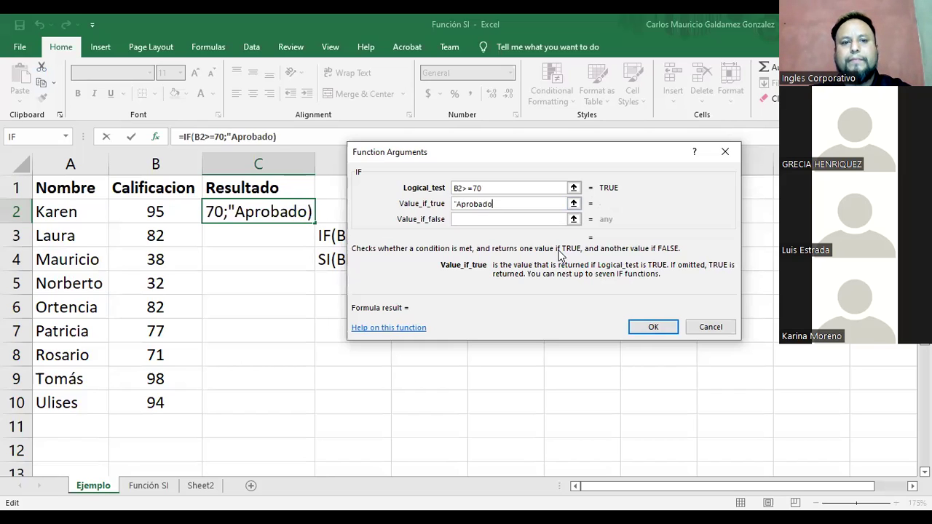
Set the value returned when the test is false to "Reprobado" and apply the IF formula to C2, viewing its text.
click(493, 220)
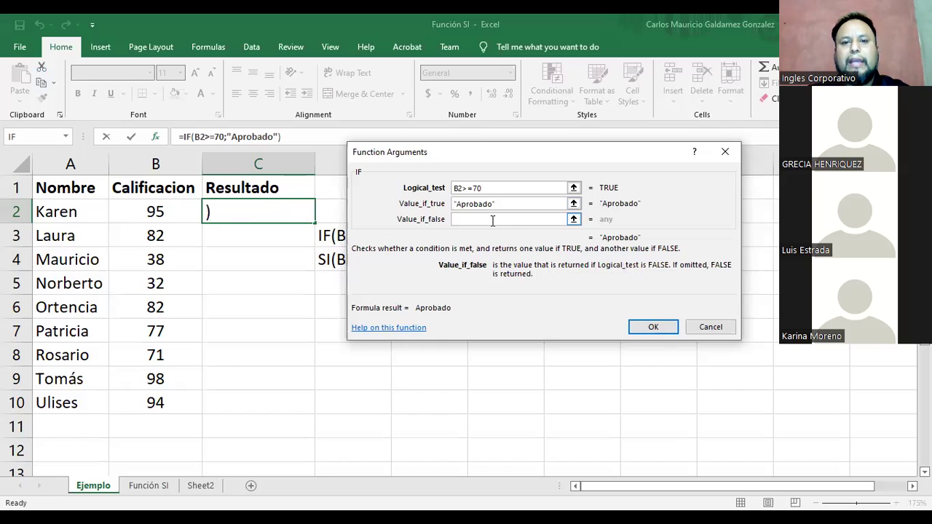
text(")
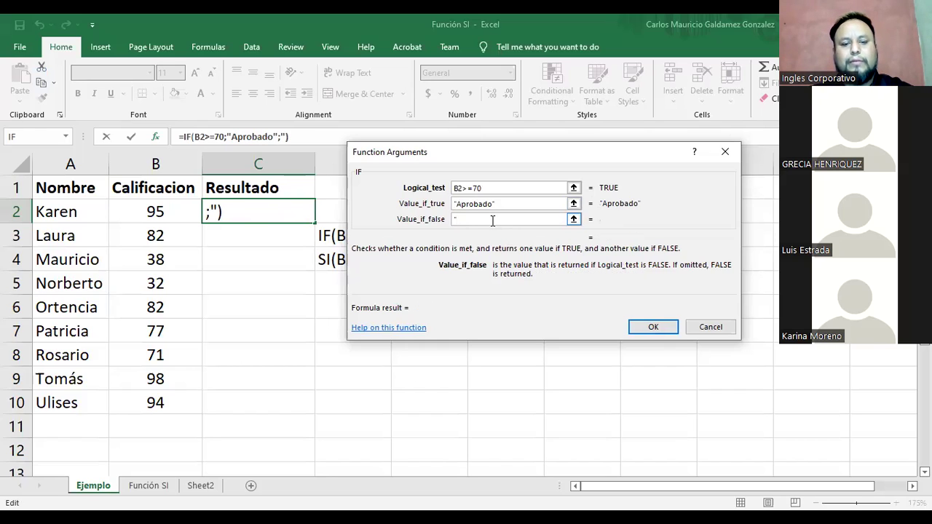
text(Reprobado")
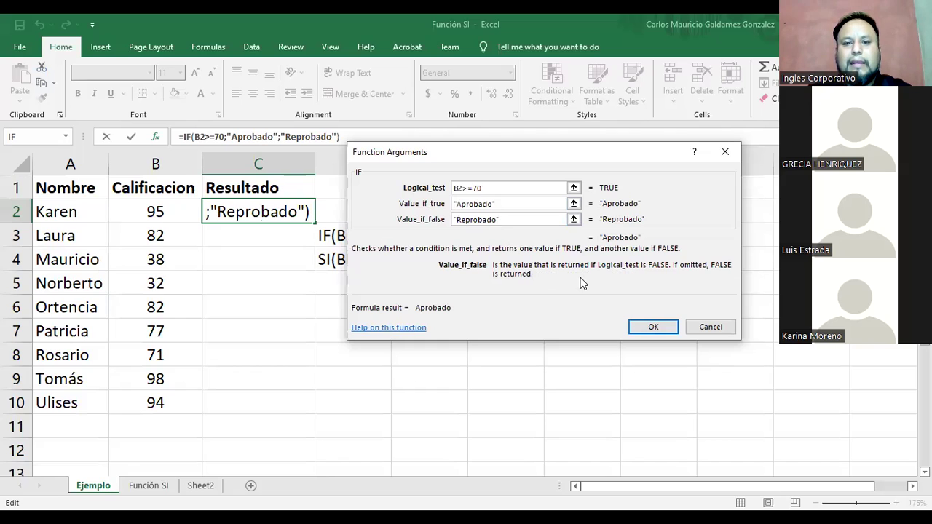
click(653, 328)
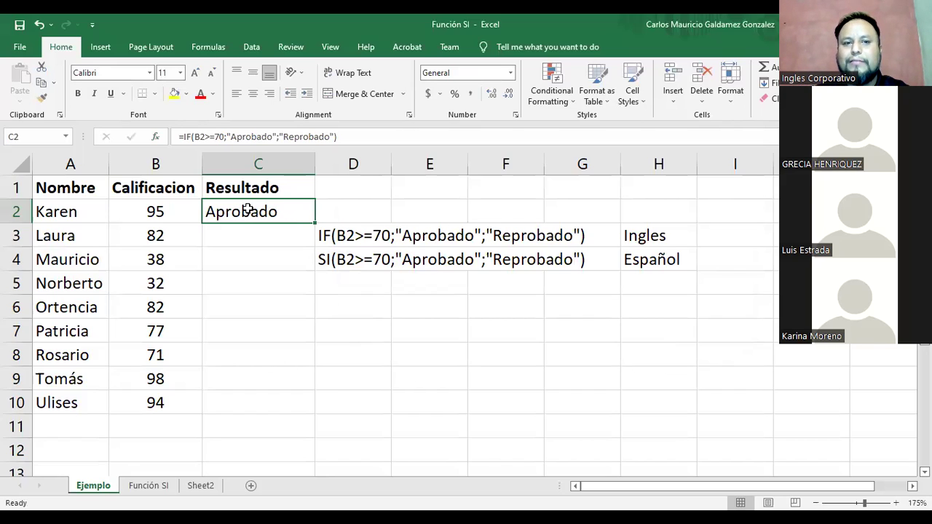
click(205, 138)
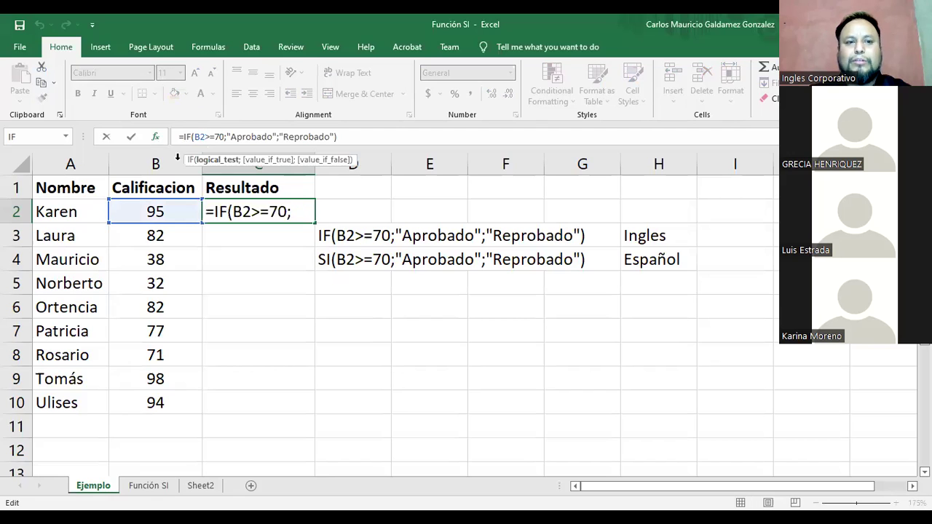
key(Tab)
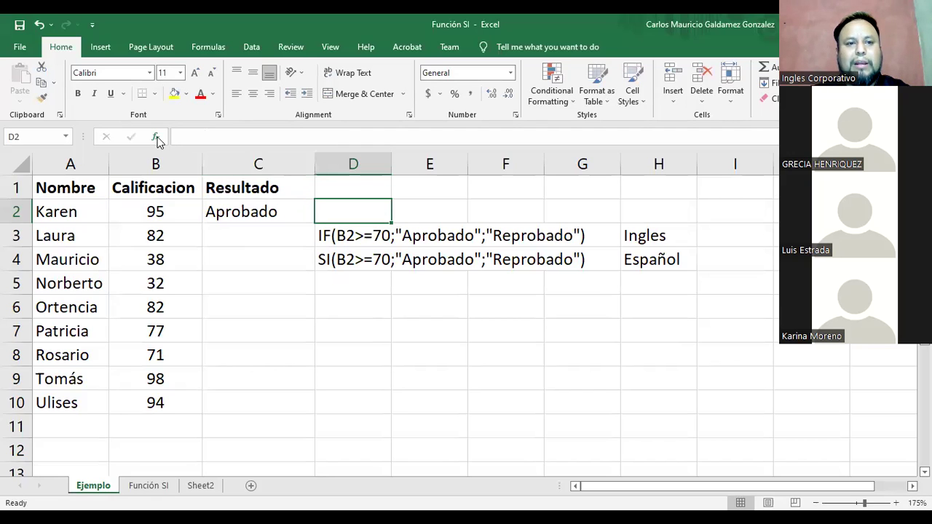
Locate the IF function in the Logical category of Insert Function for D2, and close it without inserting anything.
click(156, 137)
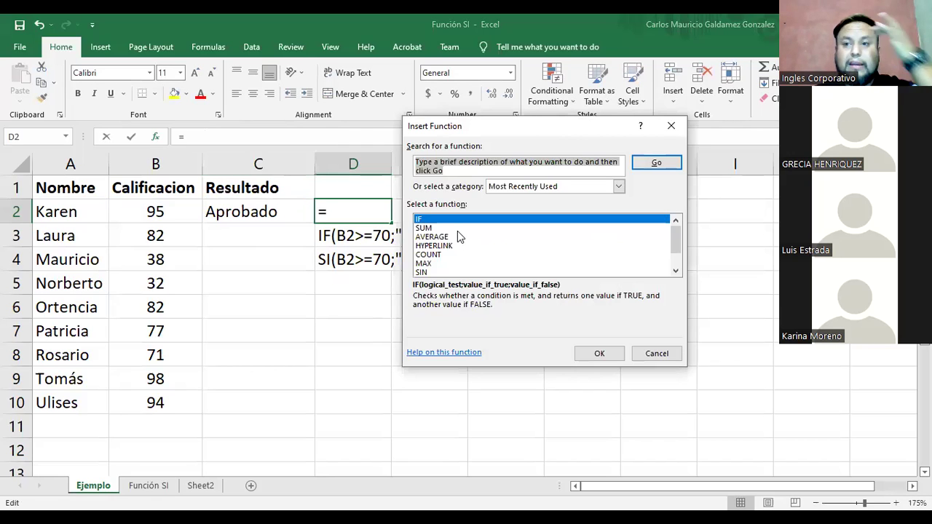
click(421, 220)
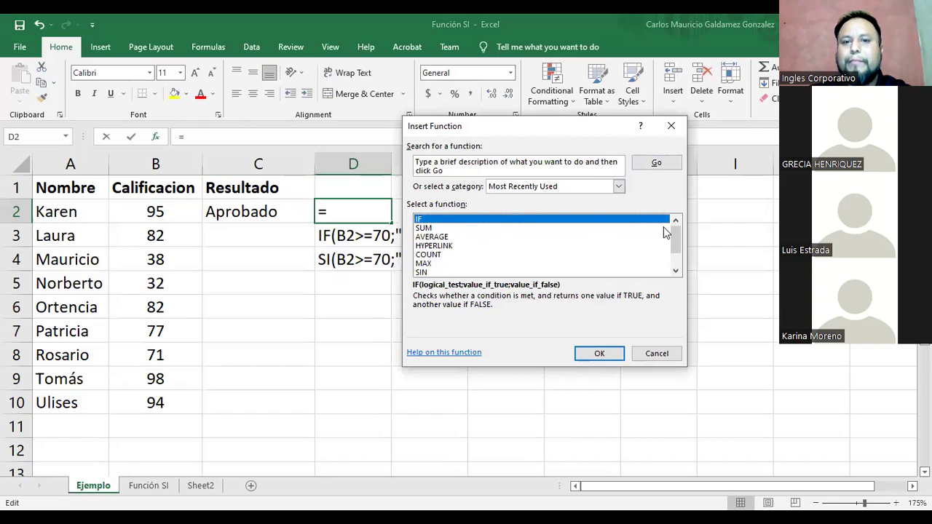
click(598, 187)
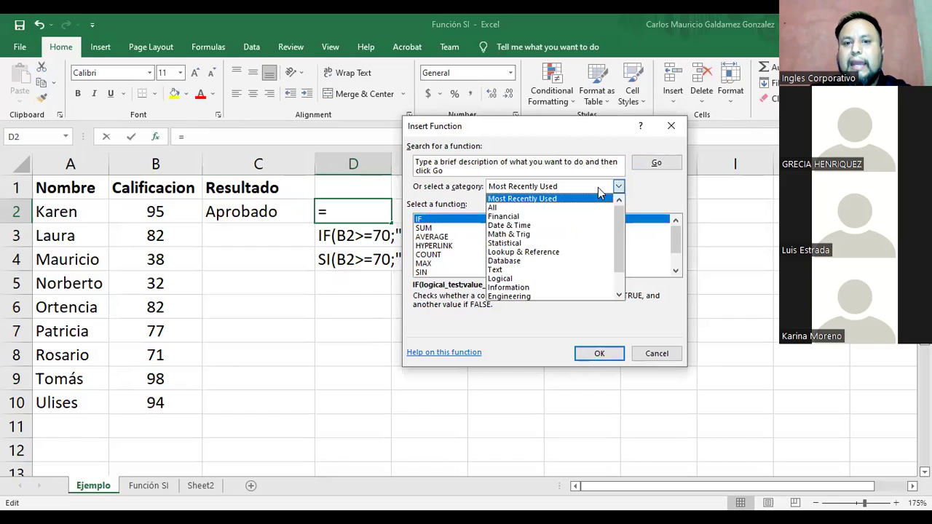
click(535, 277)
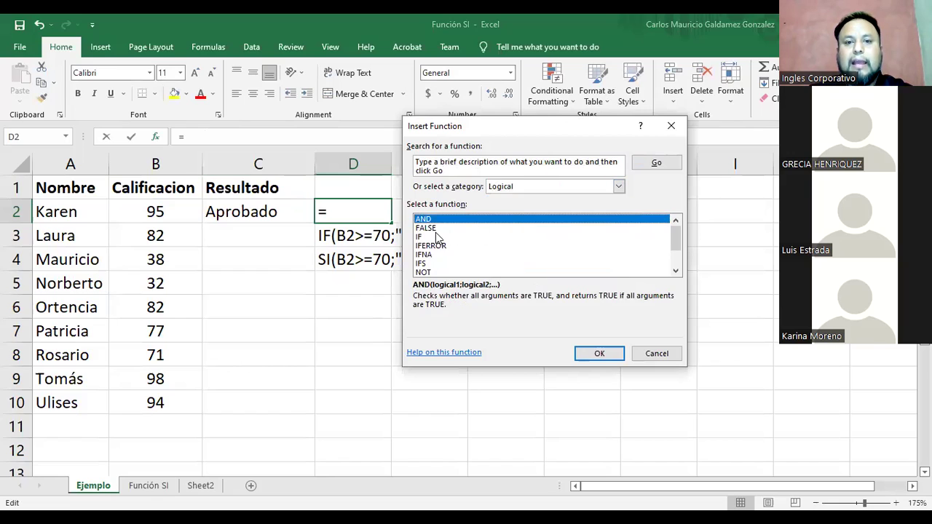
click(520, 187)
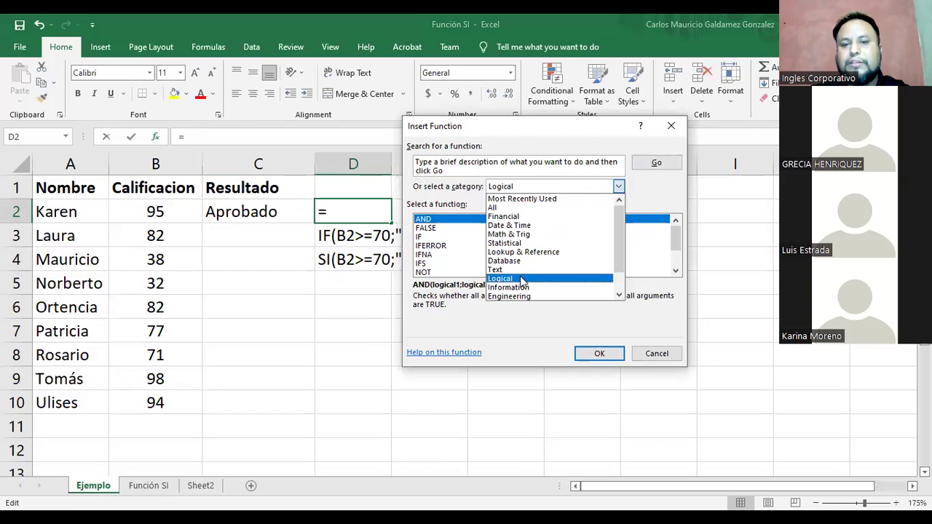
click(430, 245)
click(429, 237)
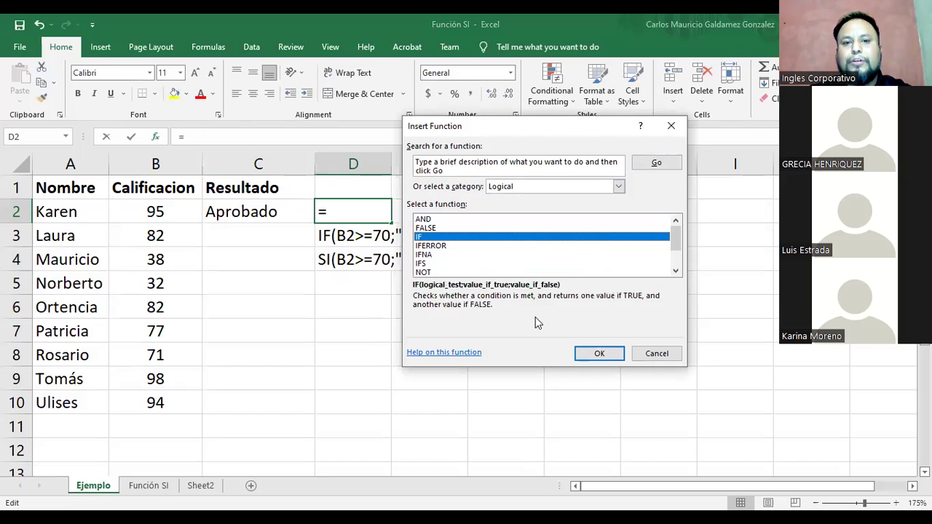
click(656, 354)
Fill the IF formula from C2 down through C10, and review the grades in B2:B10 against the results.
click(283, 212)
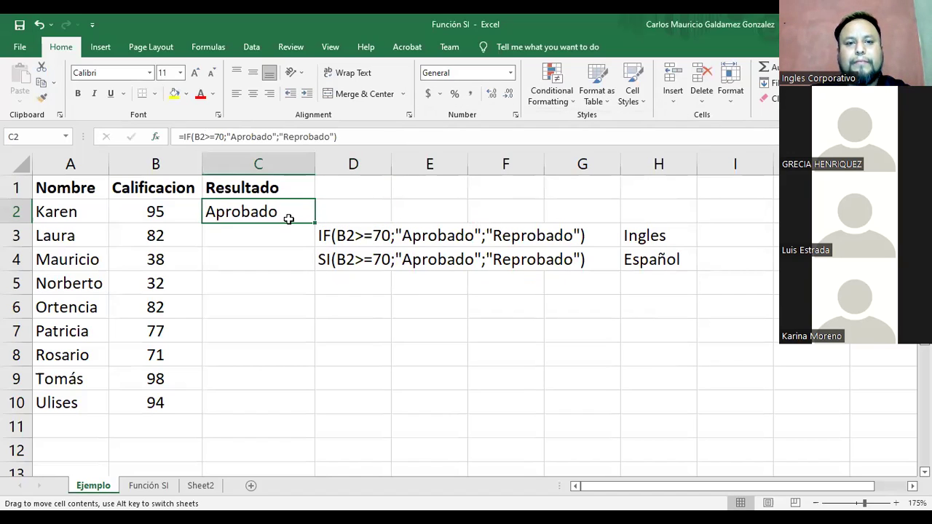
drag(314, 223, 302, 411)
click(281, 275)
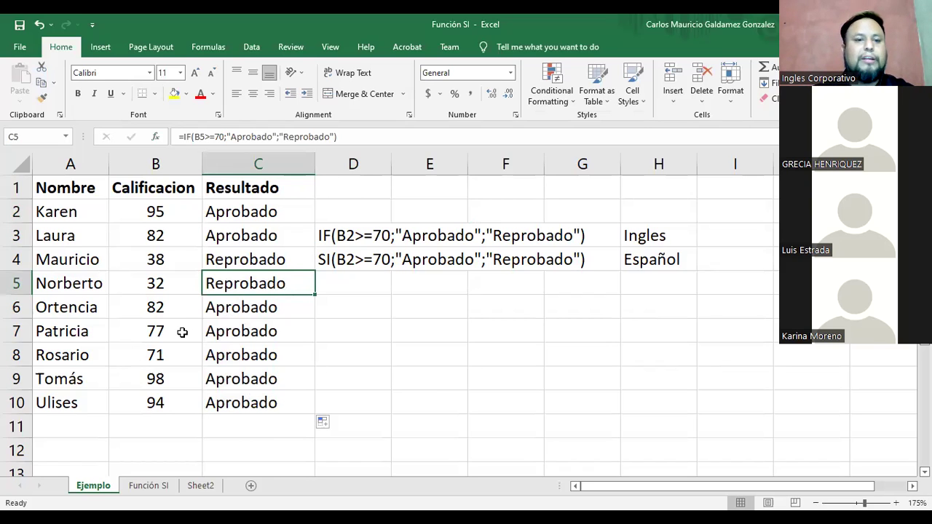
drag(145, 211, 160, 402)
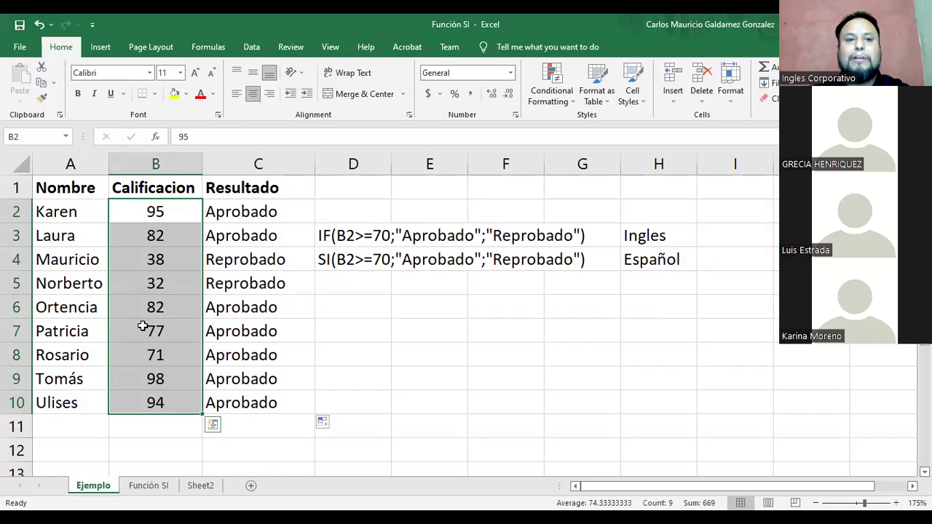
drag(270, 205, 286, 402)
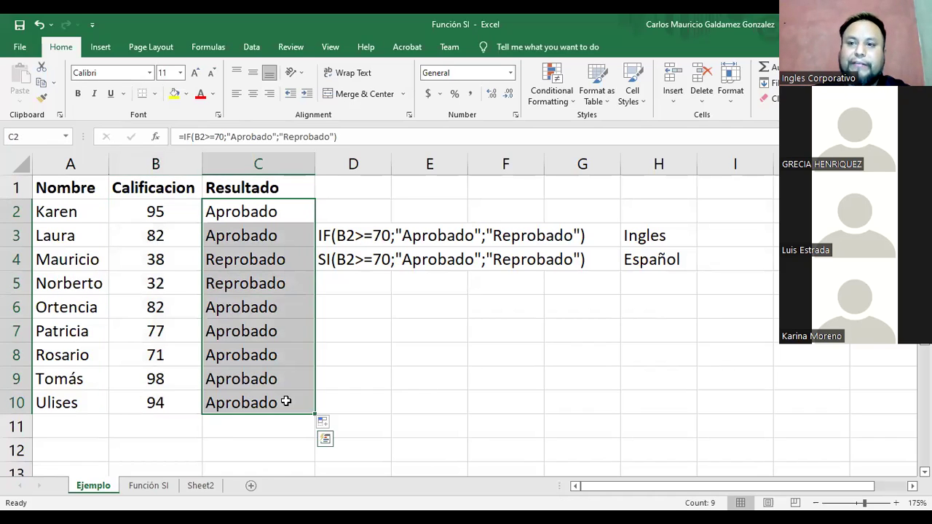
Set the grade in B8 to 68.
click(181, 360)
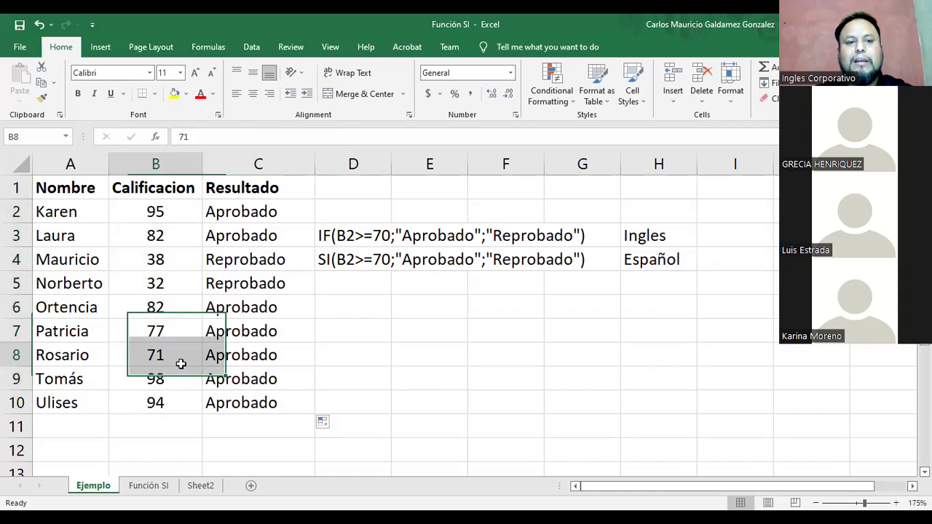
text(68)
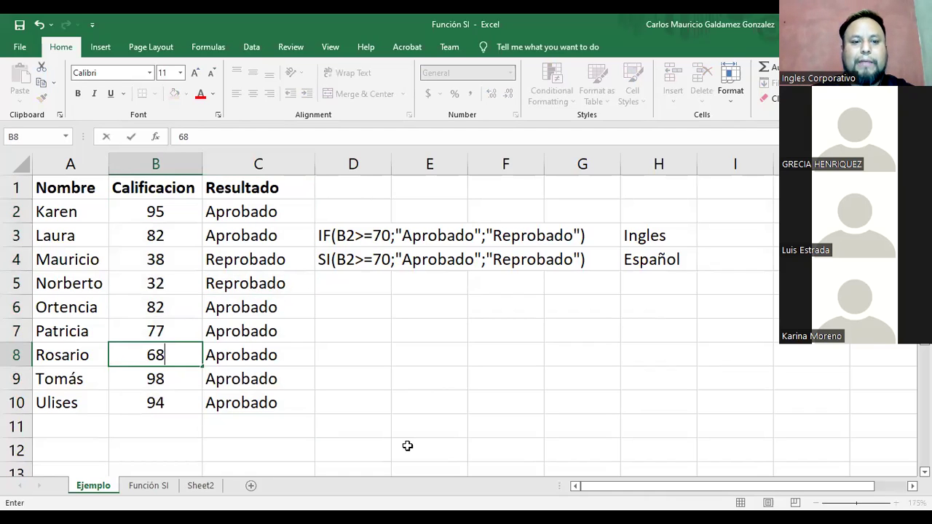
key(Return)
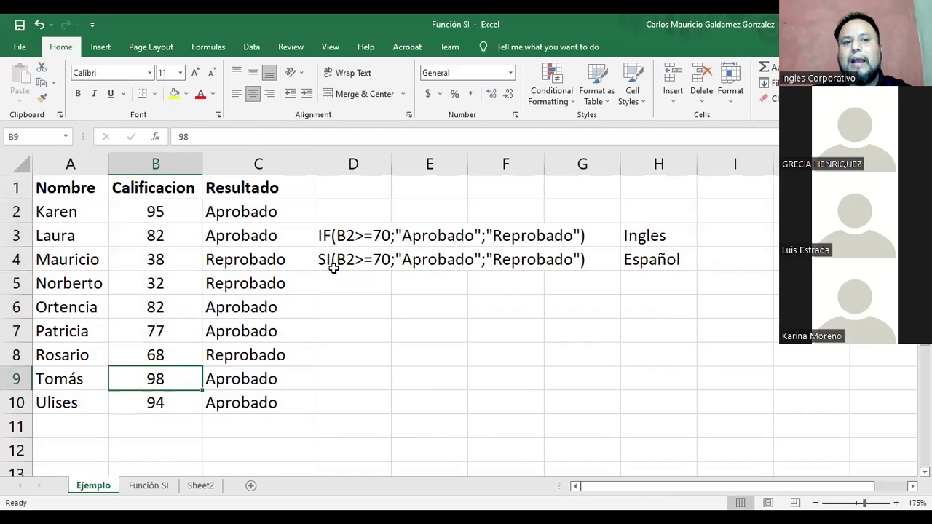
Review the results in C2:C10 and the complete grade table in A1:C10.
click(245, 212)
drag(246, 246, 280, 393)
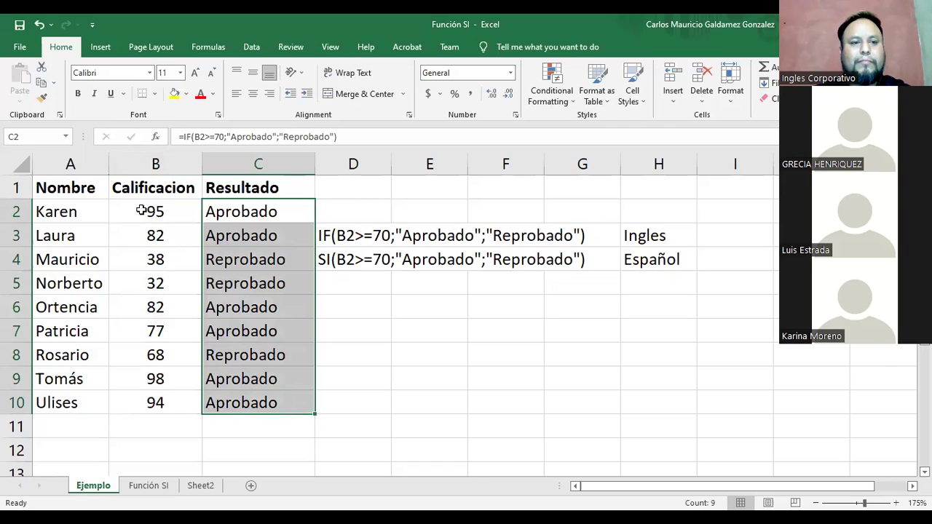
click(142, 211)
click(50, 188)
shift+click(245, 331)
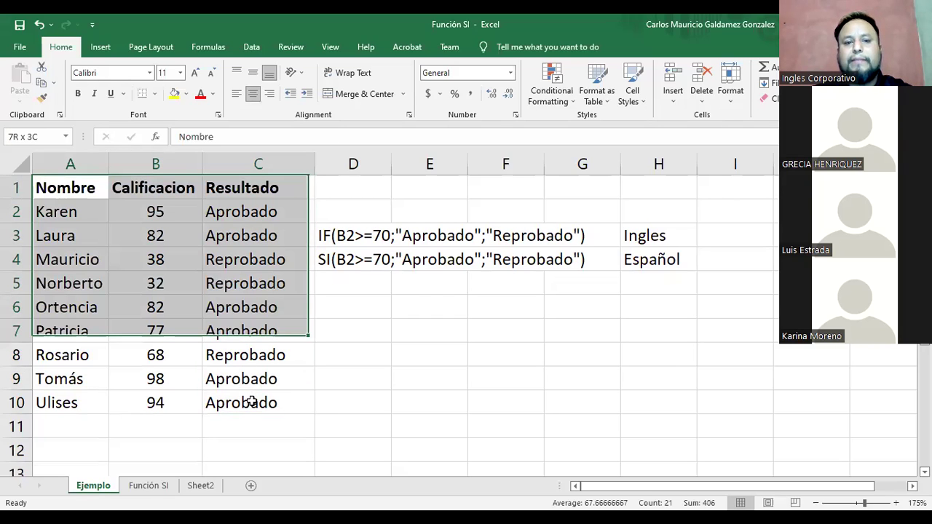
shift+click(275, 407)
click(275, 408)
drag(73, 188, 284, 406)
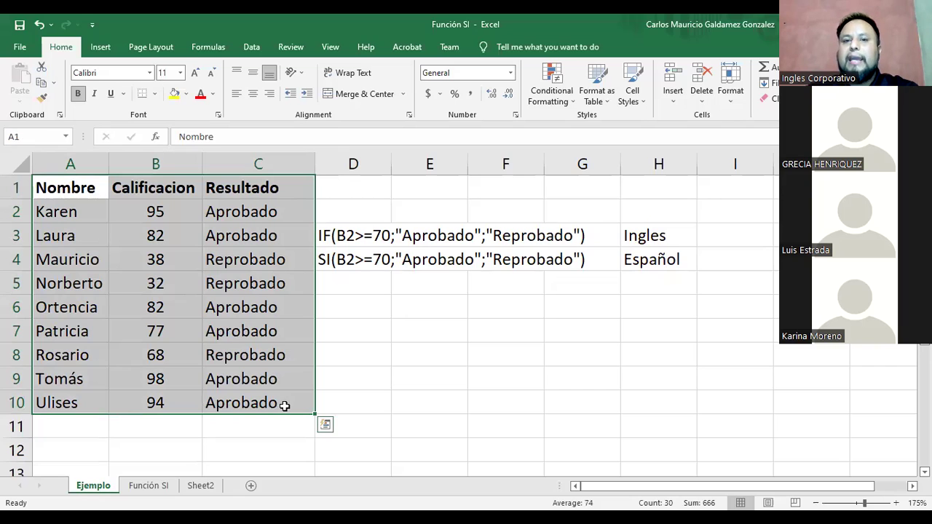
Examine the written-out IF formula in D3 alongside its Spanish SI version in D4.
click(344, 240)
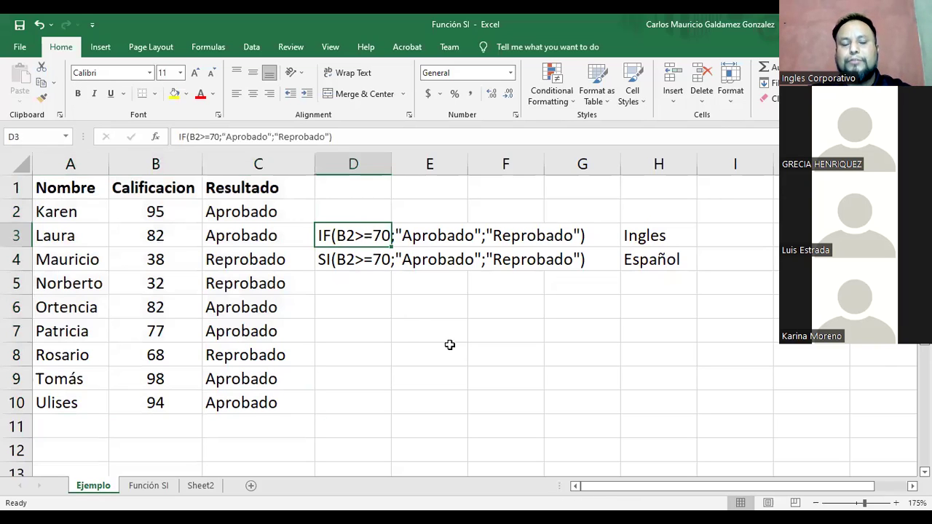
click(412, 324)
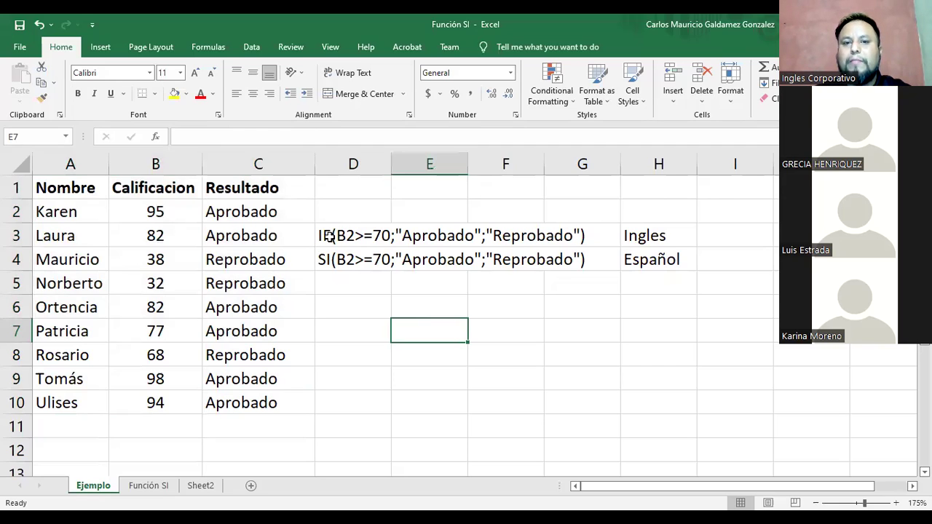
click(397, 236)
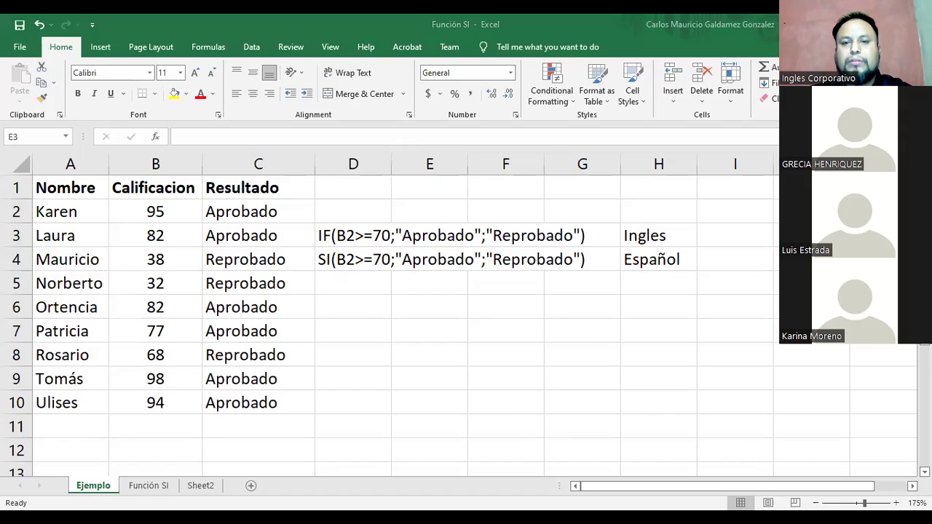
click(373, 279)
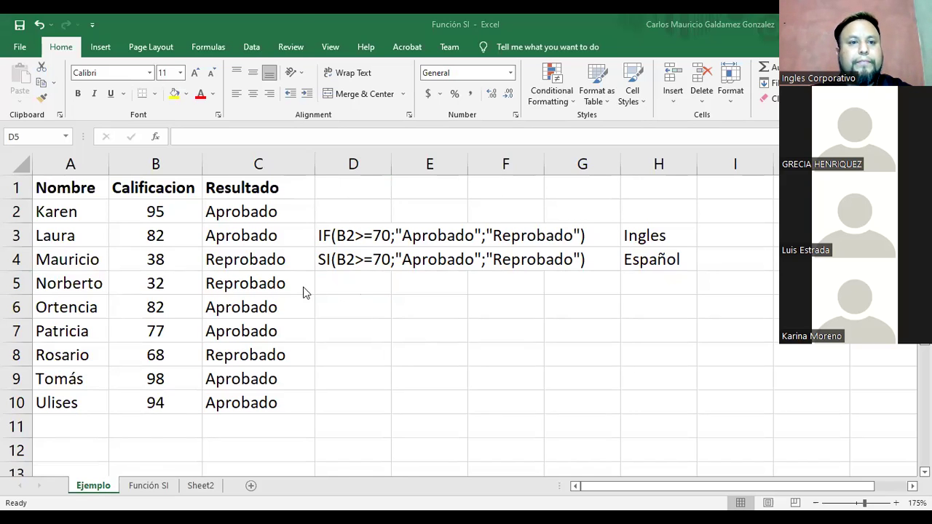
Switch to the course page in the browser and review lesson 1.0 Objetivo de la lección on the SI function.
key(alt+Tab)
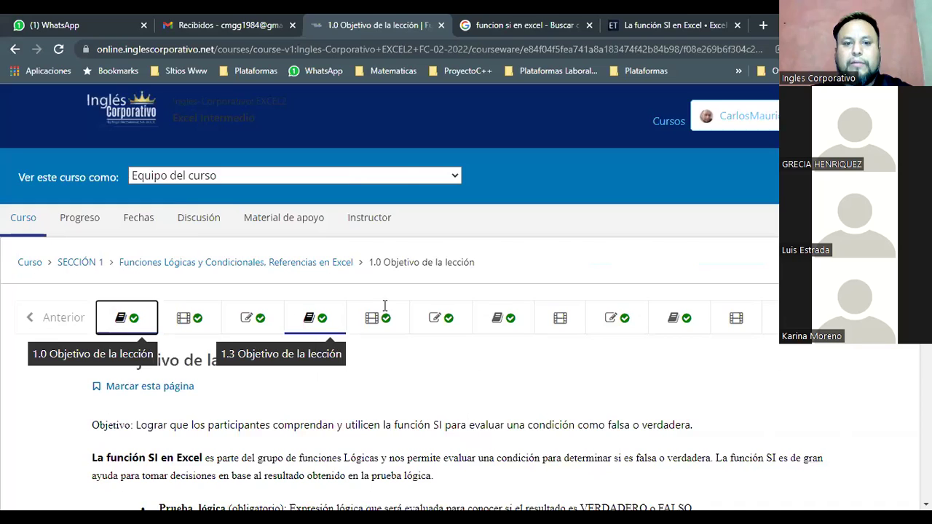
scroll(385, 305, down, 3)
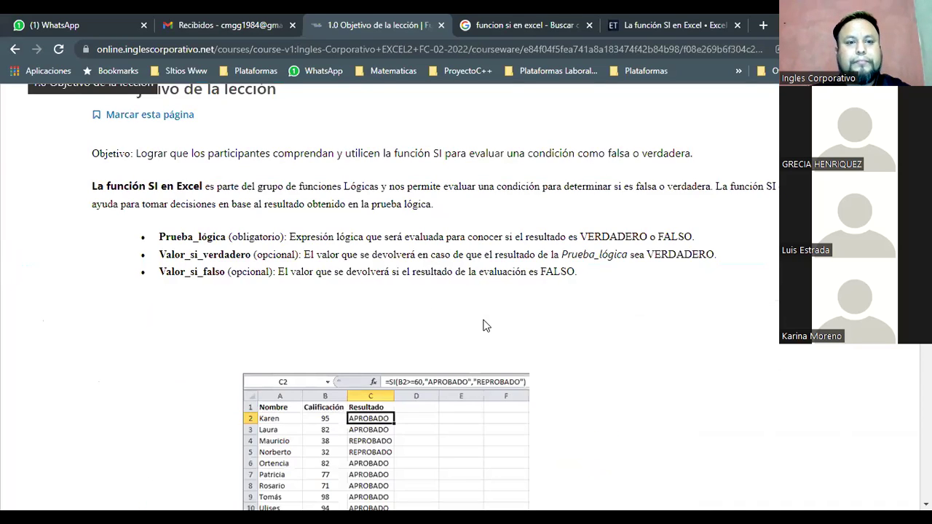
scroll(482, 322, down, 4)
scroll(501, 291, down, 3)
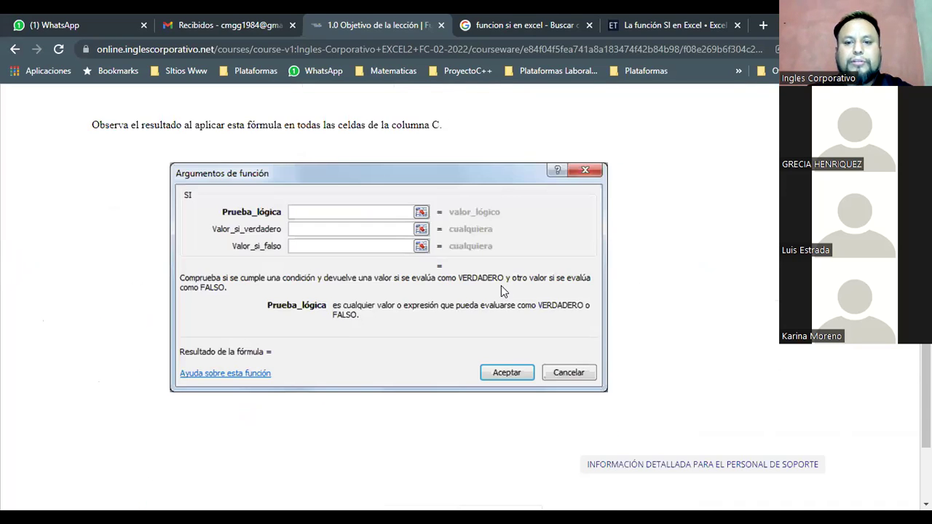
scroll(502, 288, down, 3)
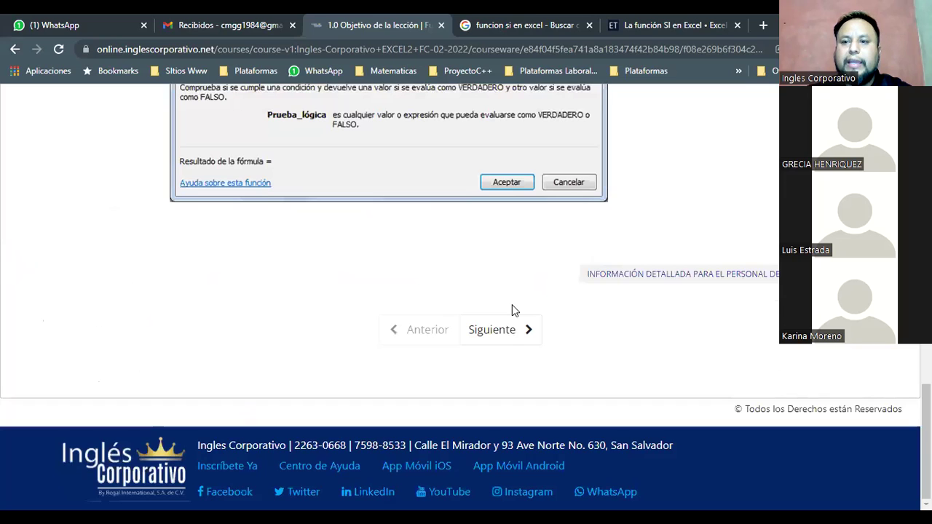
scroll(512, 306, up, 5)
scroll(550, 323, up, 7)
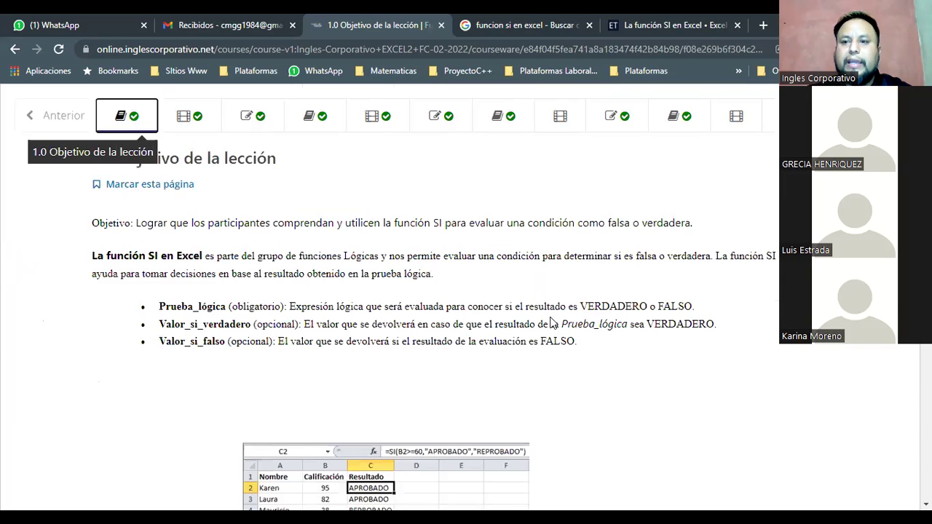
scroll(367, 254, up, 2)
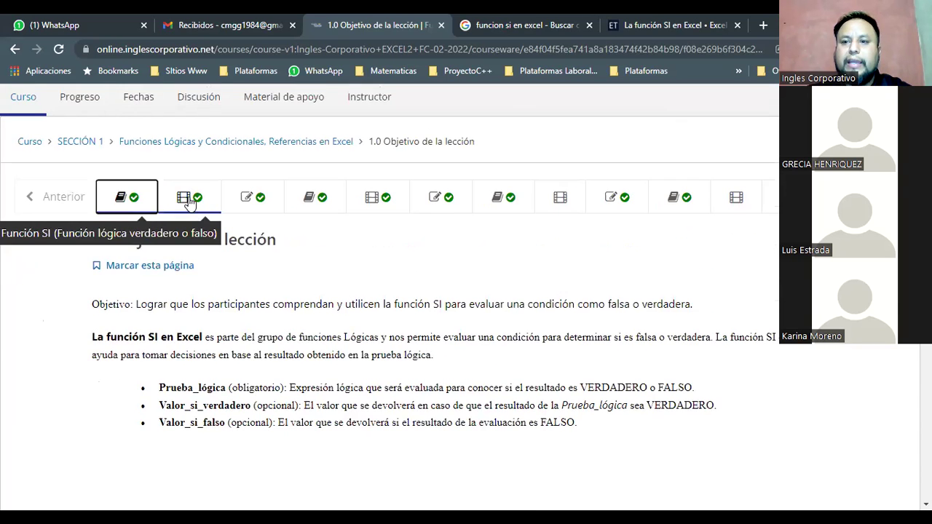
Open lesson 1.1 Función SI (Función lógica verdadero o falso) and examine its video and practice file link.
click(188, 203)
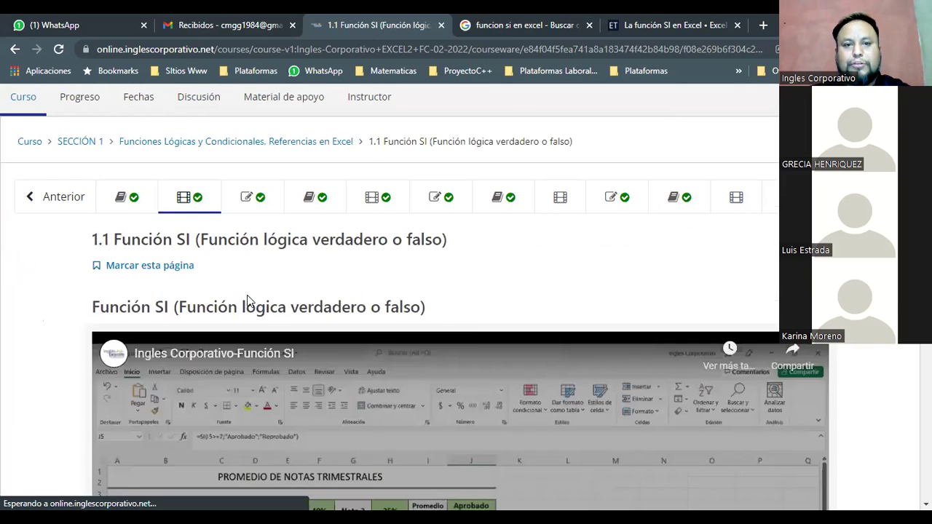
scroll(513, 328, down, 1)
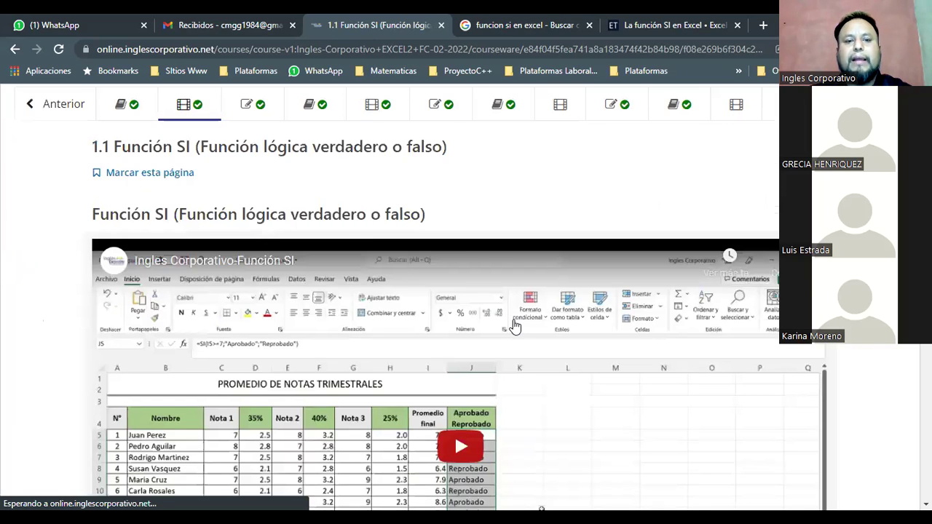
scroll(513, 326, down, 2)
scroll(499, 306, down, 3)
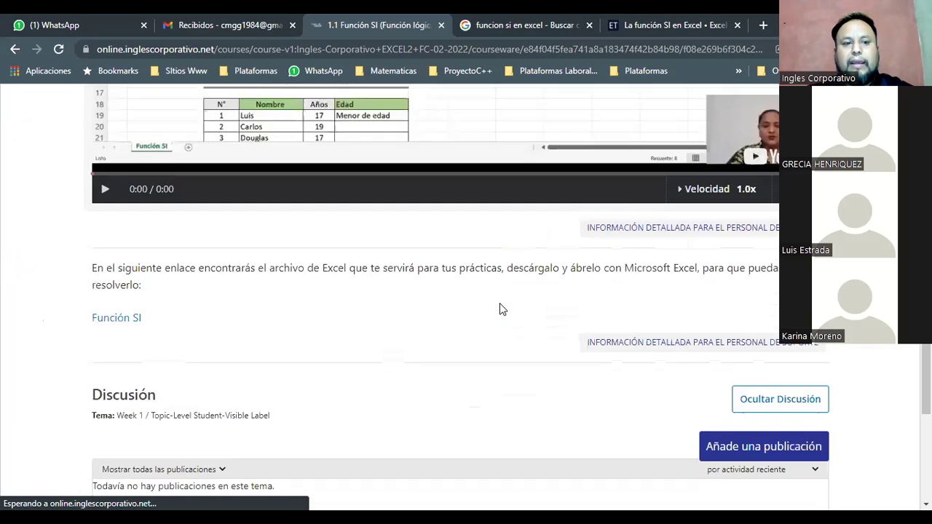
scroll(529, 191, down, 1)
scroll(510, 230, up, 4)
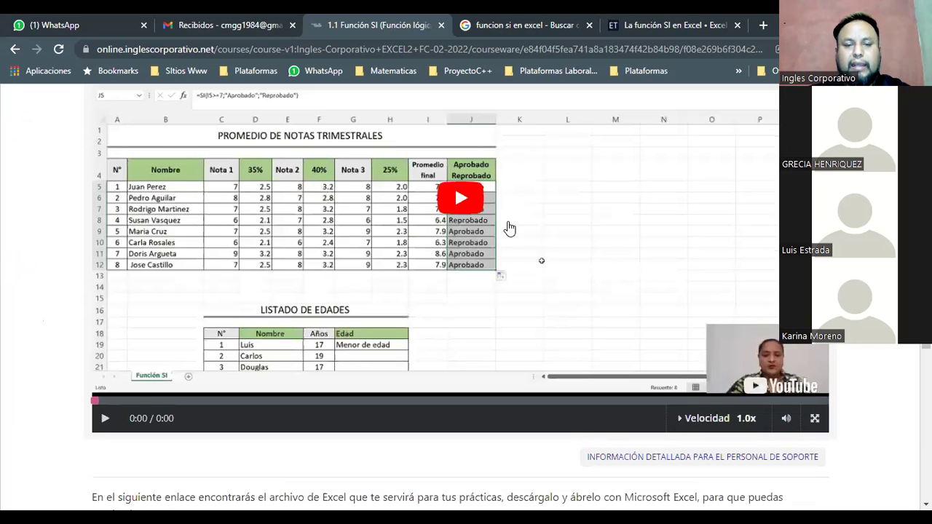
scroll(400, 278, up, 1)
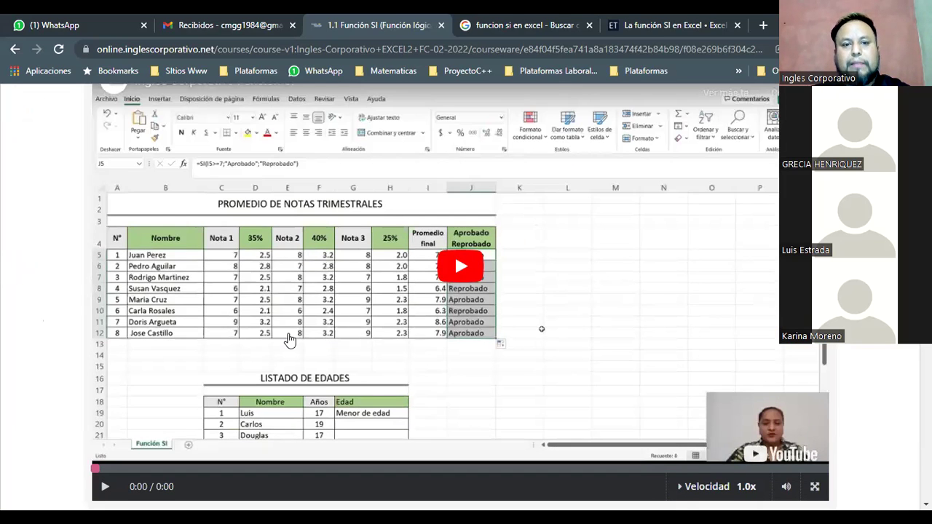
scroll(318, 318, down, 4)
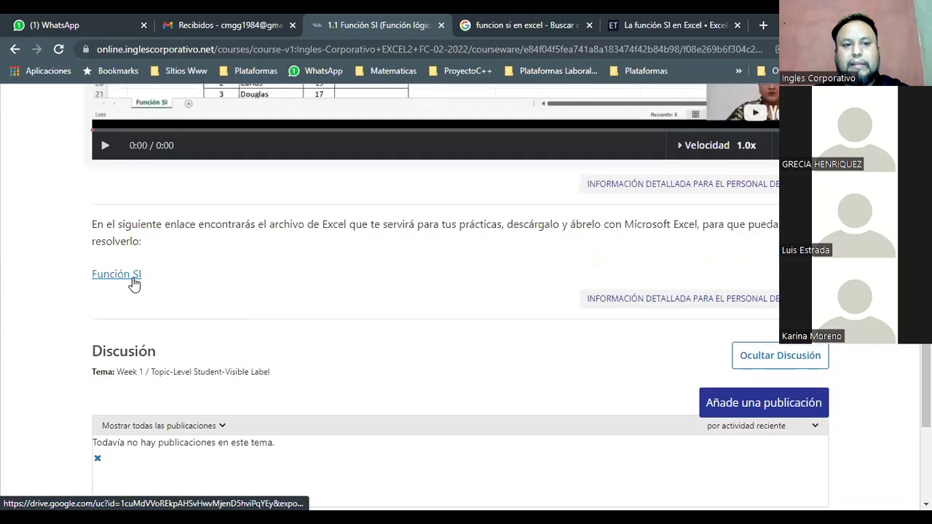
scroll(309, 203, up, 2)
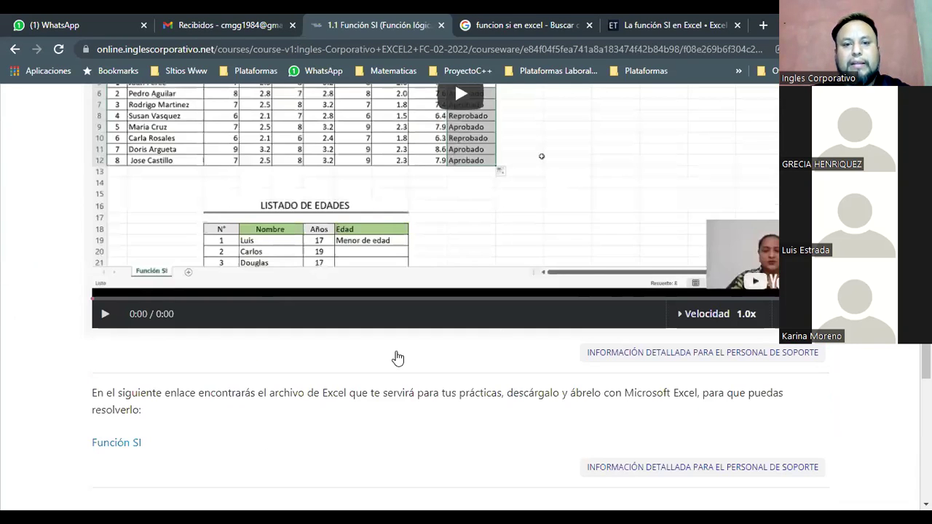
scroll(219, 219, up, 2)
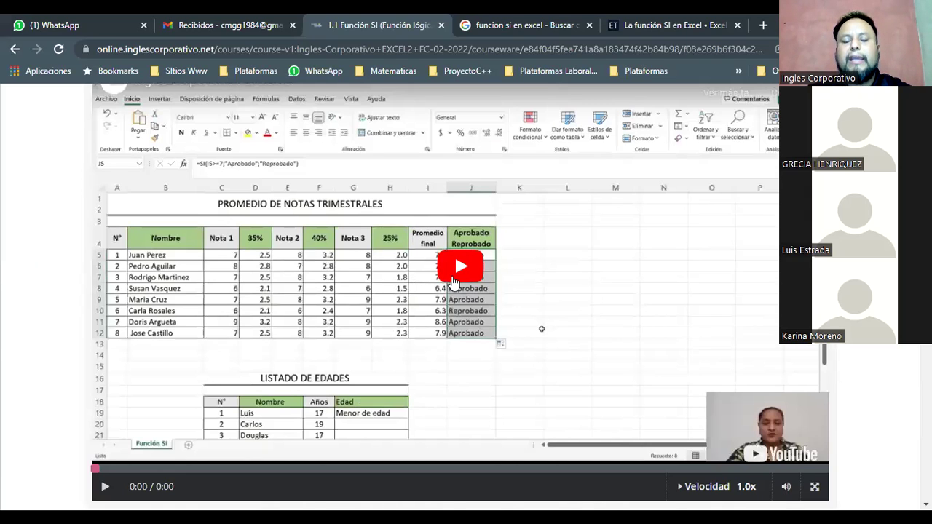
scroll(453, 282, down, 2)
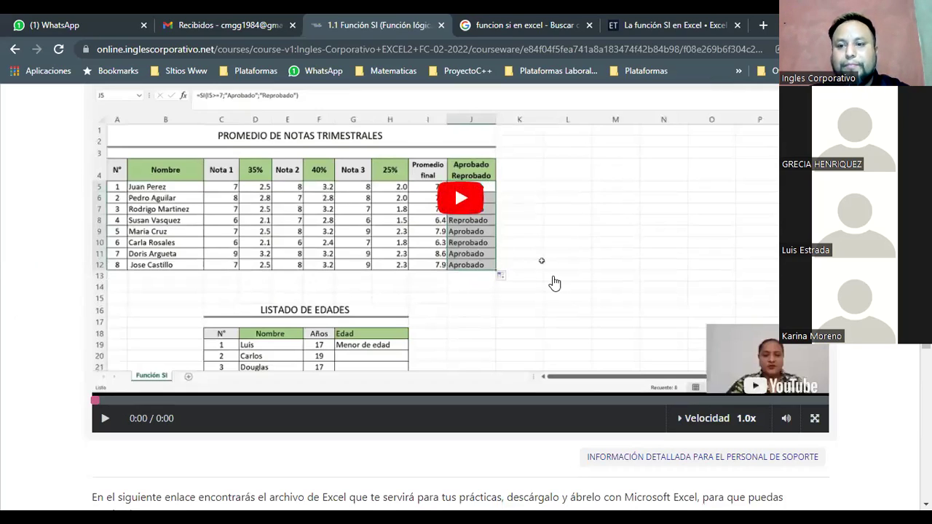
Switch from the lesson page to the Función SI workbook in Excel and clear the existing result in J5.
scroll(555, 282, up, 1)
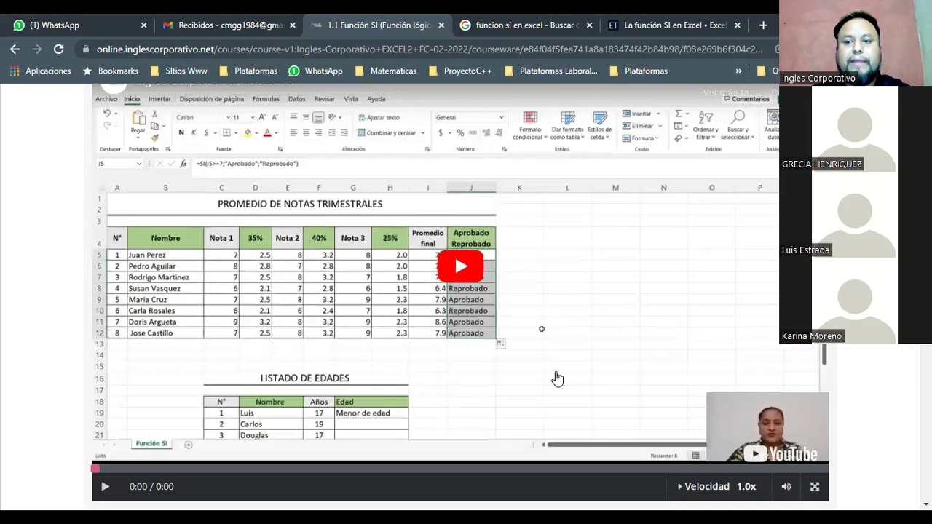
scroll(578, 348, up, 5)
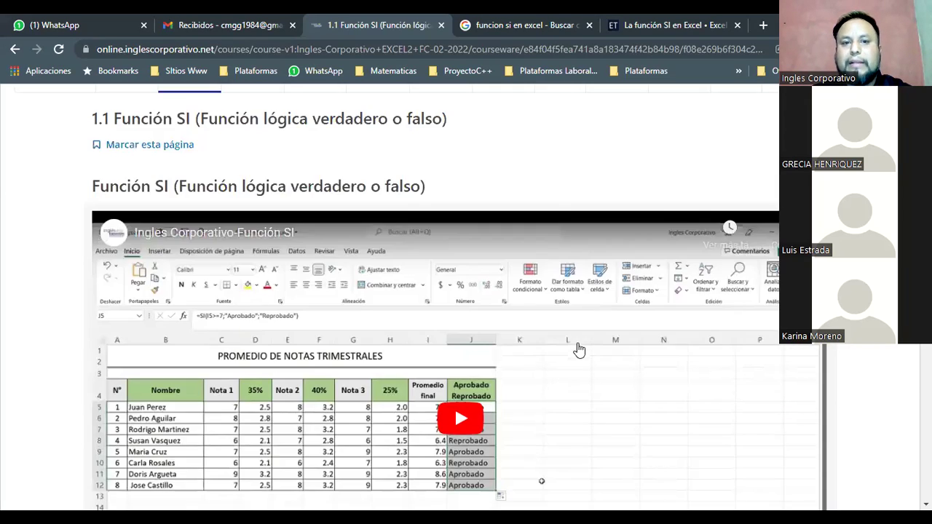
scroll(580, 348, up, 1)
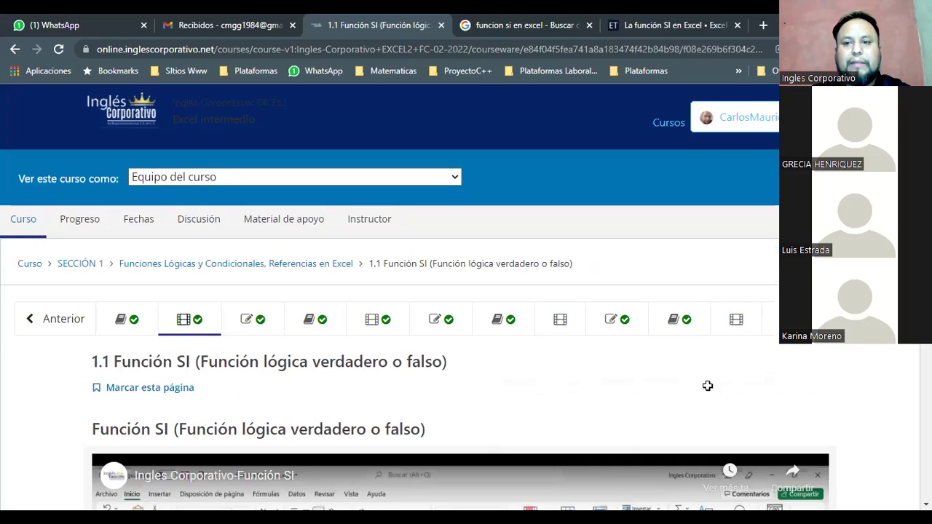
key(alt+Tab)
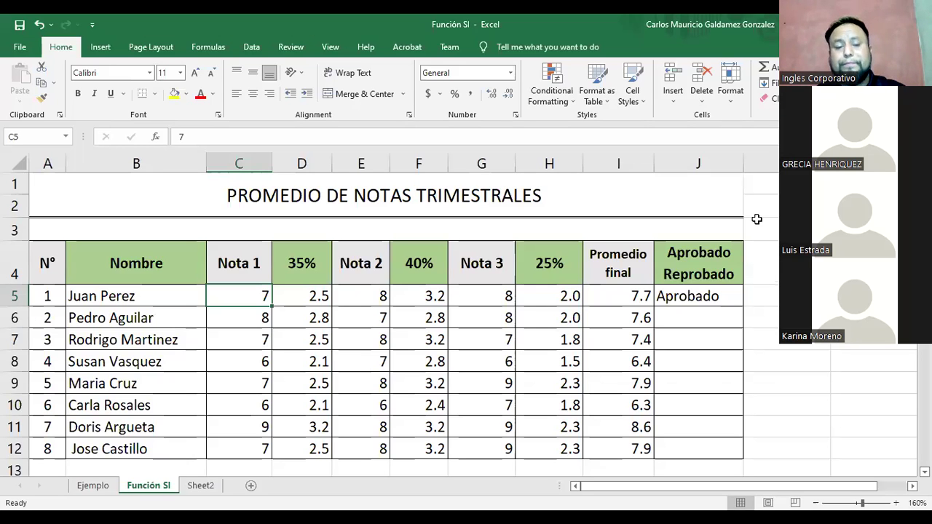
key(ctrl+Home)
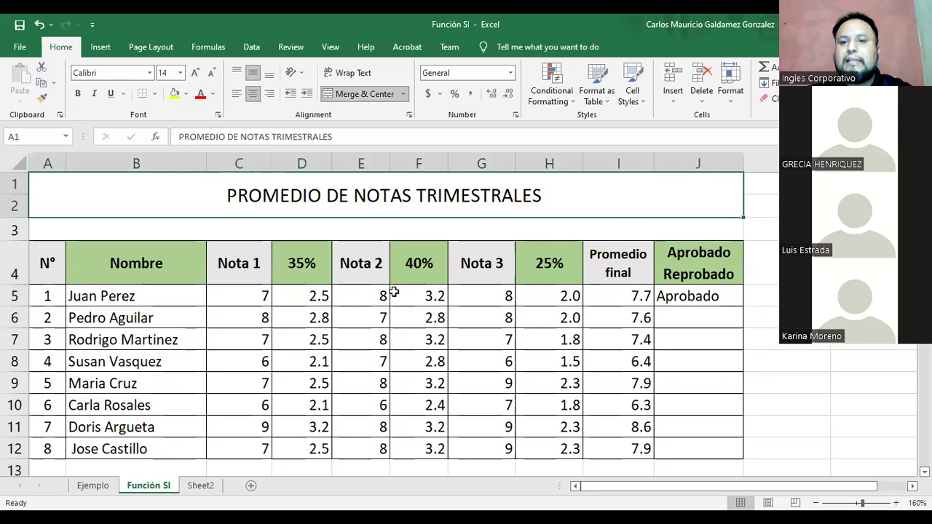
click(706, 295)
key(Delete)
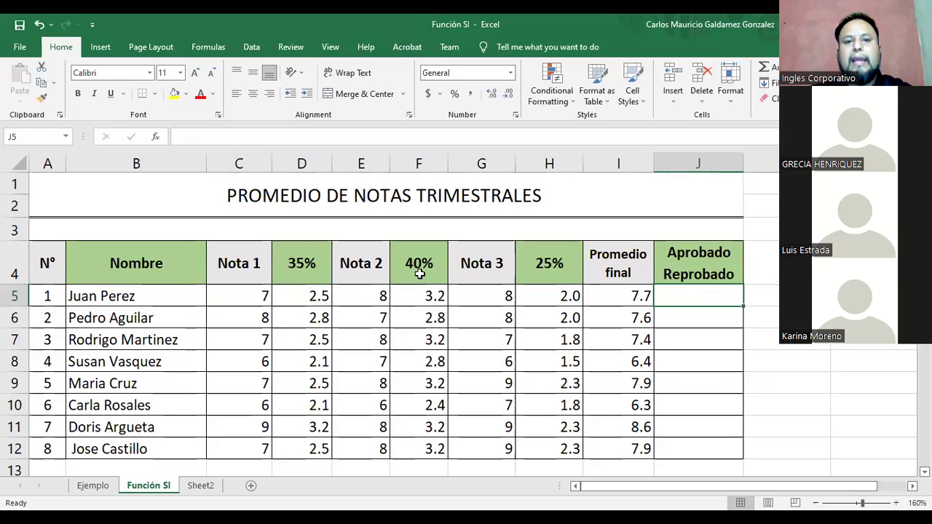
Examine the Nota 1, Nota 2, Nota 3 and Promedio final columns, including the whole block C4:I12.
drag(239, 263, 247, 448)
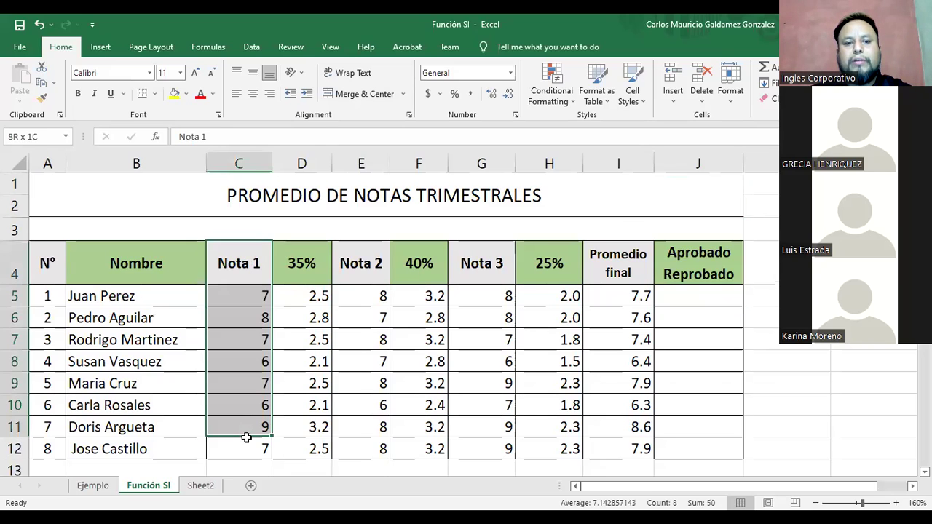
click(360, 263)
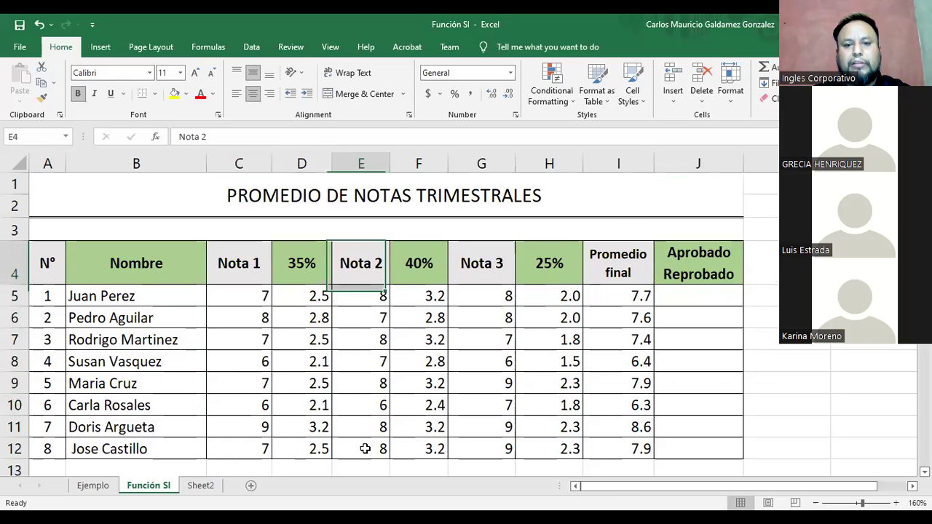
drag(484, 256, 490, 450)
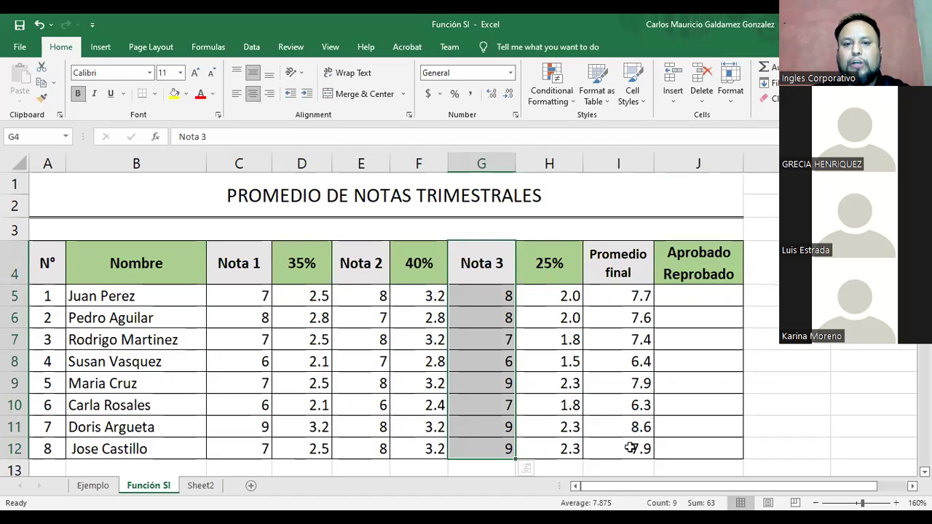
drag(619, 263, 630, 447)
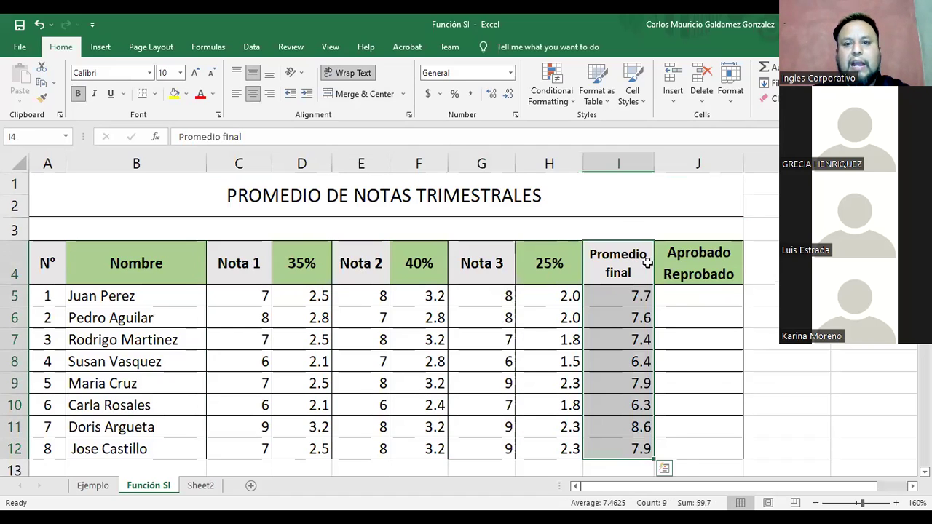
click(619, 291)
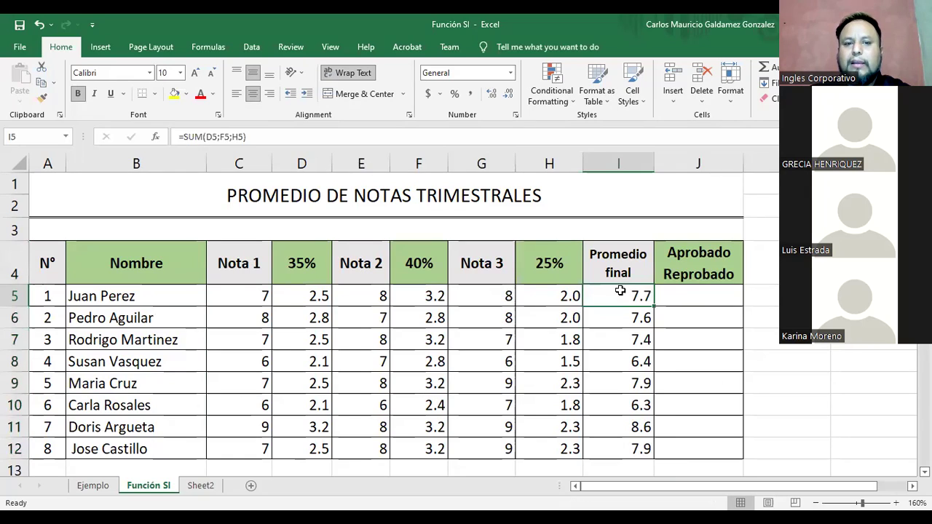
click(237, 263)
drag(451, 277, 615, 445)
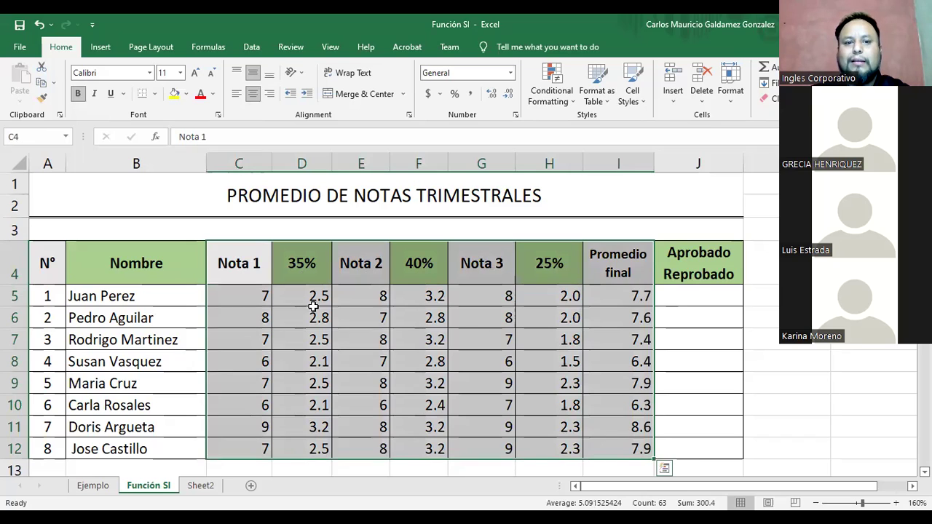
click(247, 288)
drag(237, 264, 612, 273)
Examine the 35% weighting column in D4:D12 and inspect the formula in D5 without changing it.
drag(311, 261, 318, 452)
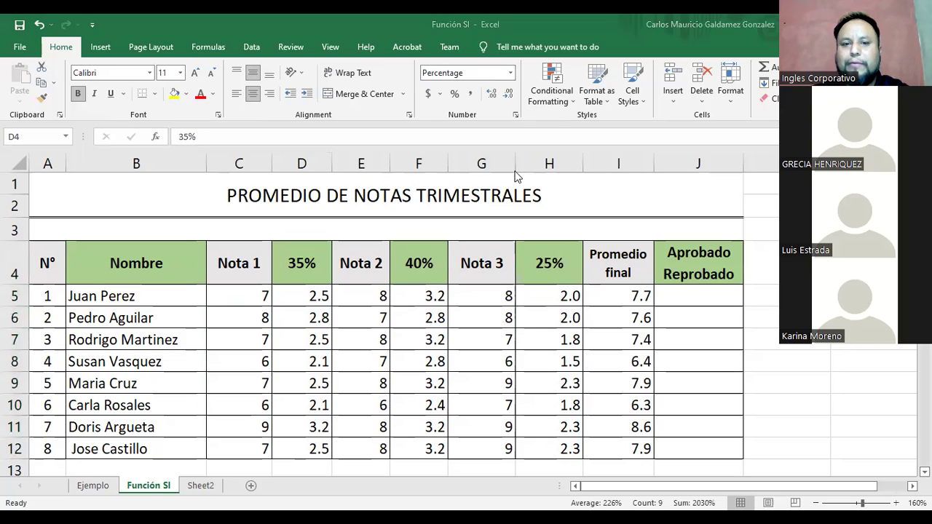
double_click(301, 260)
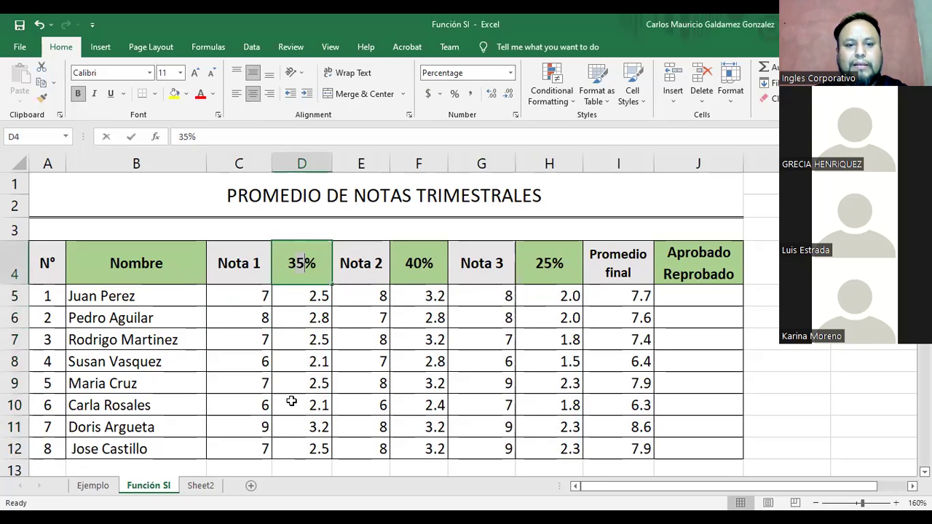
drag(301, 255, 297, 460)
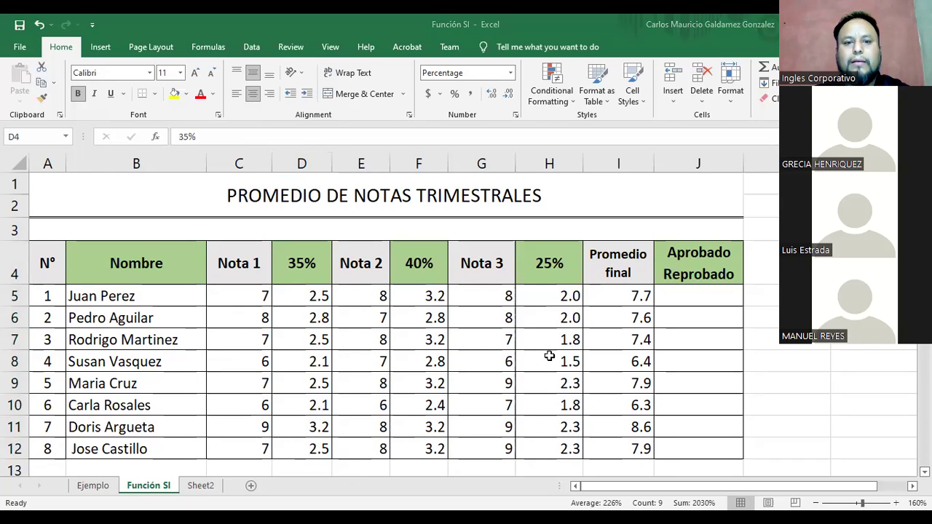
click(307, 294)
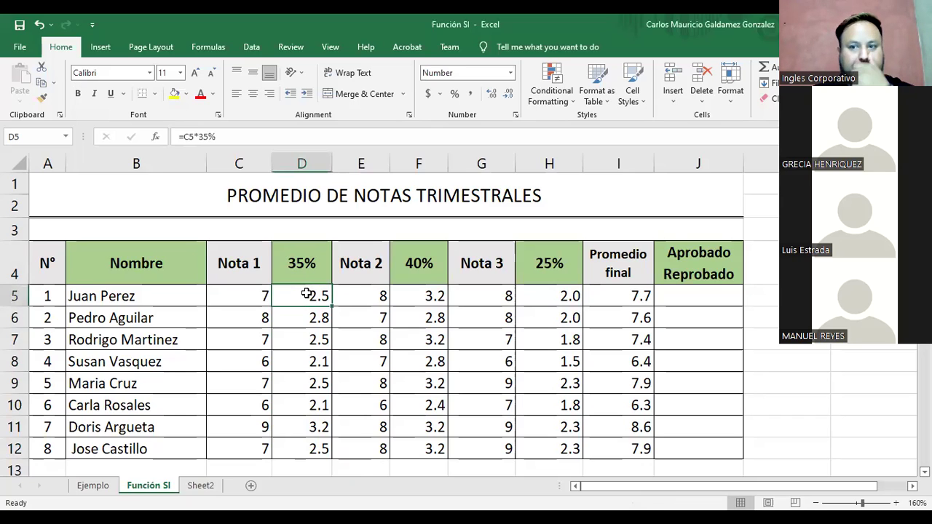
click(188, 138)
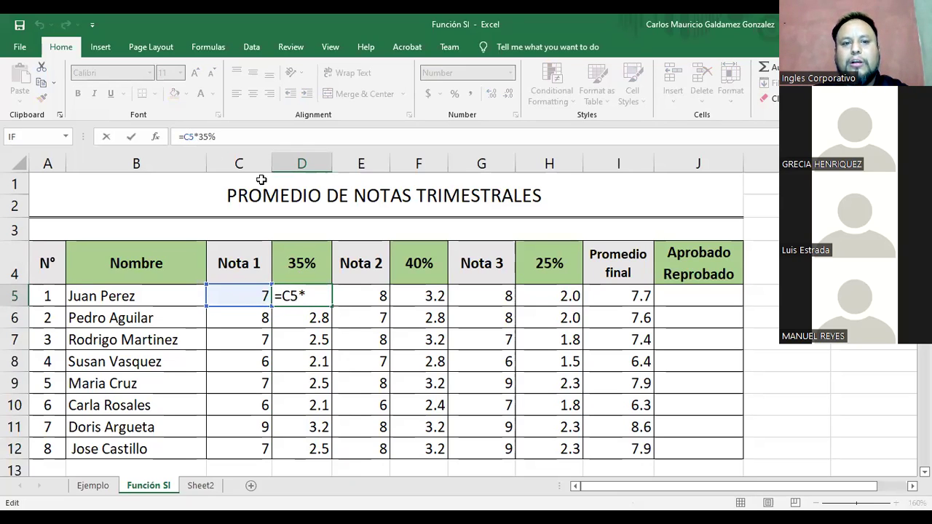
click(307, 297)
key(Return)
Review the weighted scores under 35%, 40% and 25% together with the Promedio final values in rows 5 to 12.
drag(297, 295, 296, 448)
drag(436, 294, 434, 444)
drag(540, 296, 552, 440)
drag(622, 296, 639, 445)
Inspect the weighting formulas in F5 and H5 and the grade cells they reference.
click(419, 292)
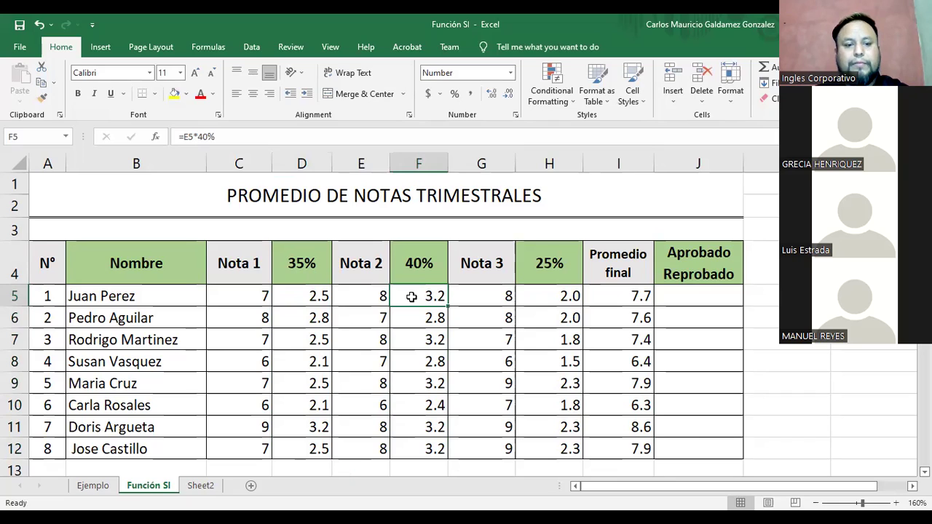
double_click(412, 297)
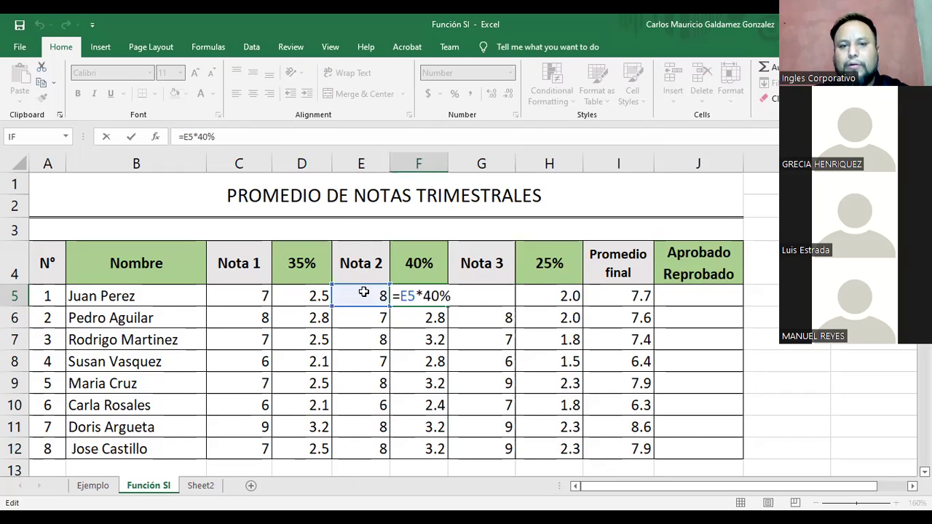
double_click(450, 299)
key(Escape)
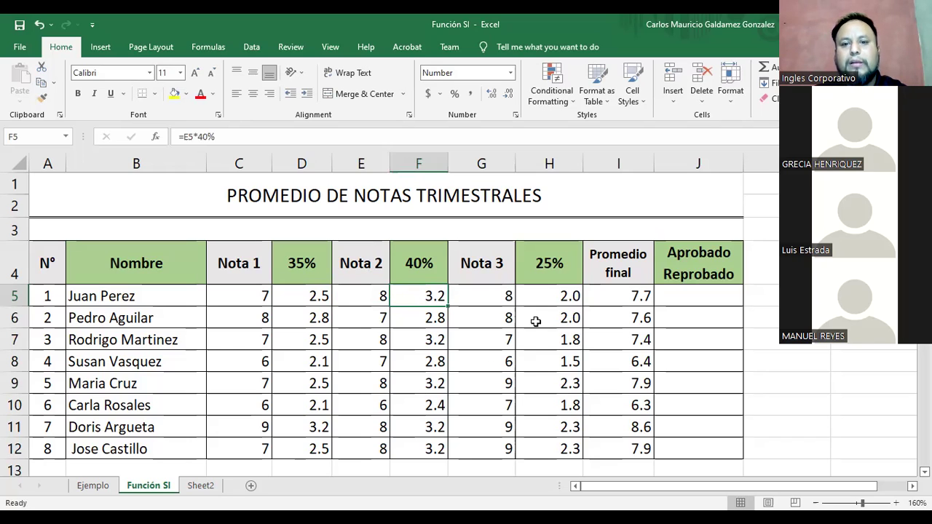
click(548, 295)
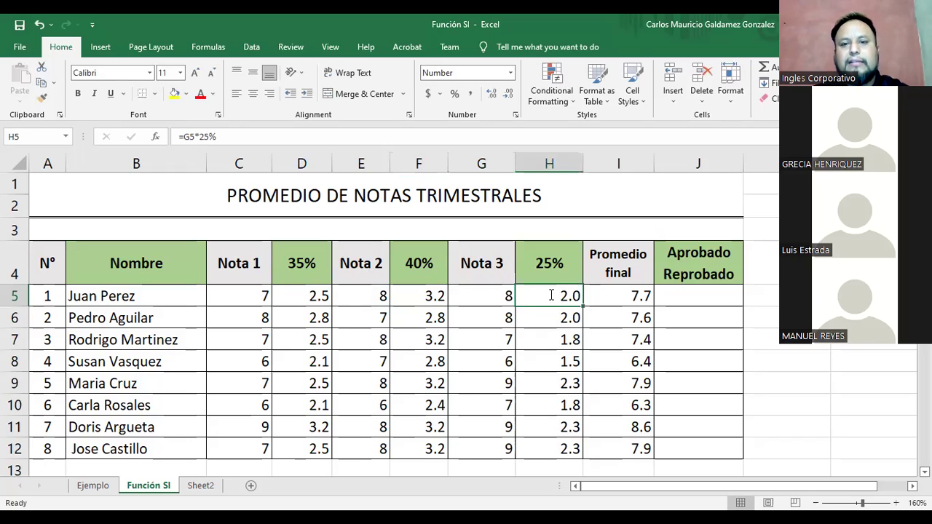
double_click(548, 293)
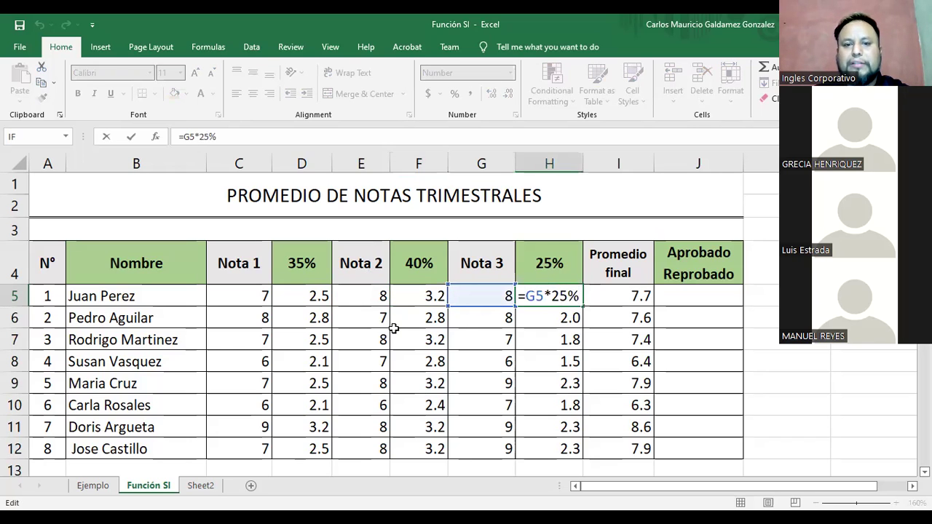
Review the three percentage headers in D4, F4 and H4, along with the Promedio final header and I5.
click(301, 266)
ctrl+click(432, 270)
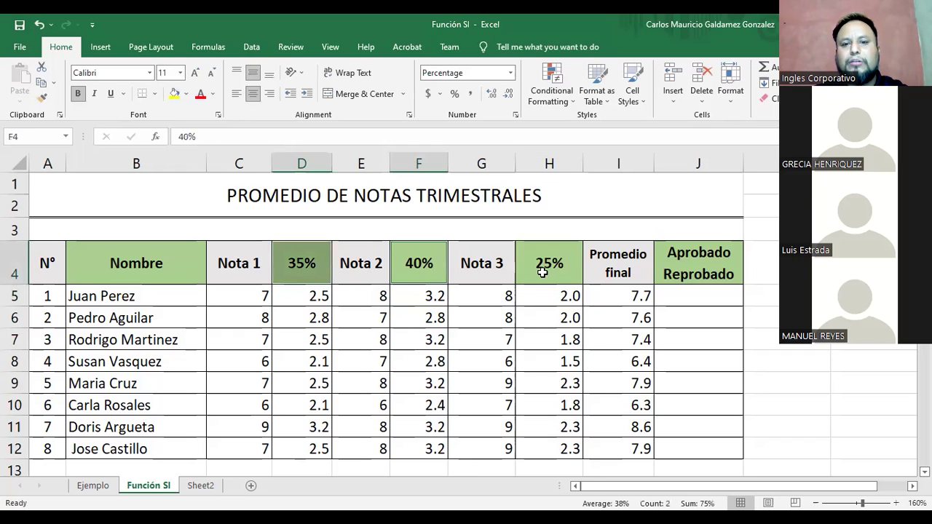
ctrl+click(545, 265)
click(637, 261)
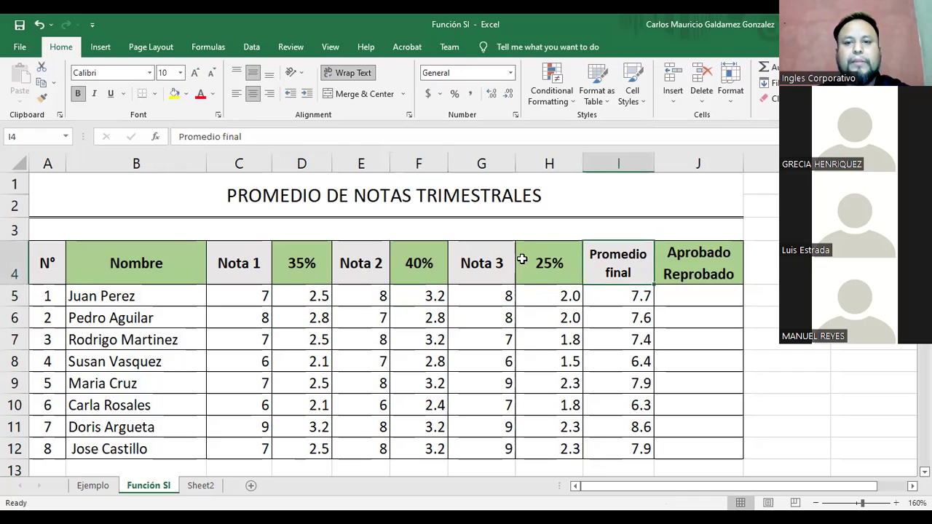
click(636, 299)
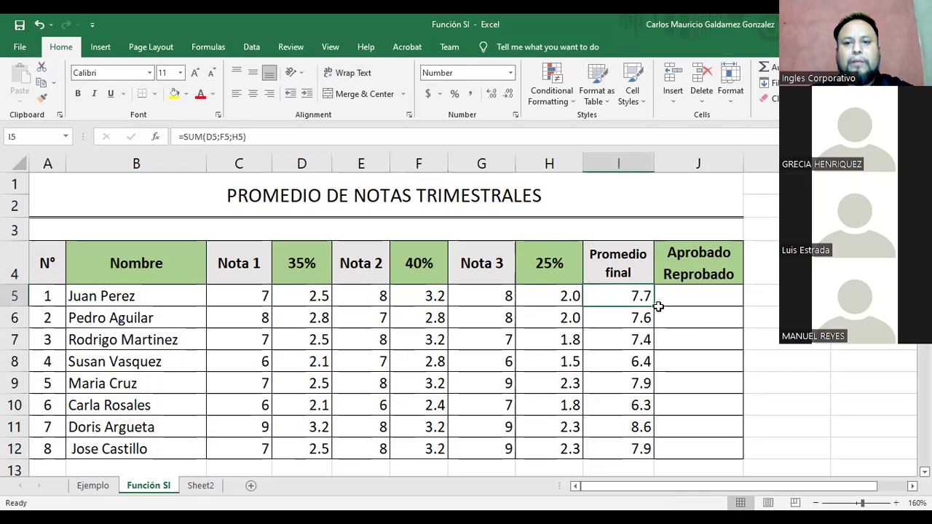
click(619, 274)
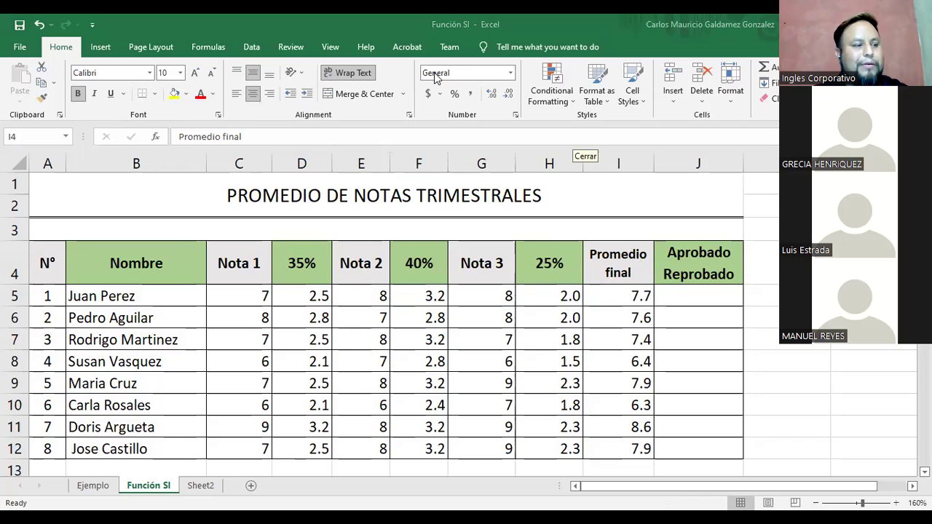
Trace the weighted scores in D5, F5 and H5 into the SUM formula in I5.
click(303, 295)
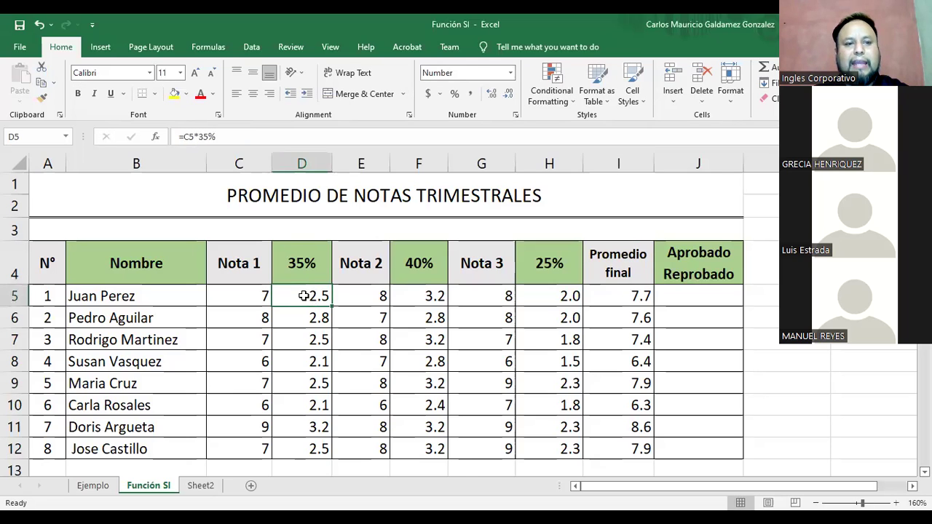
click(423, 297)
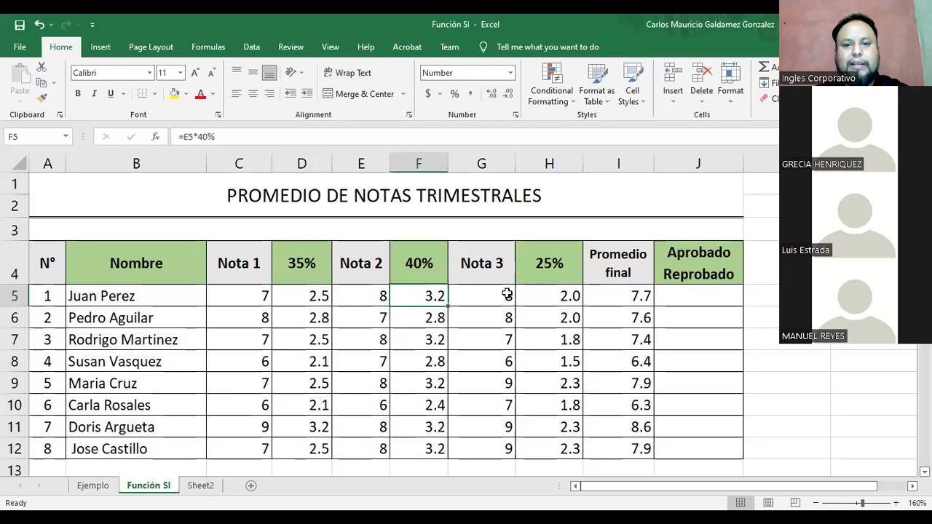
click(560, 296)
click(621, 298)
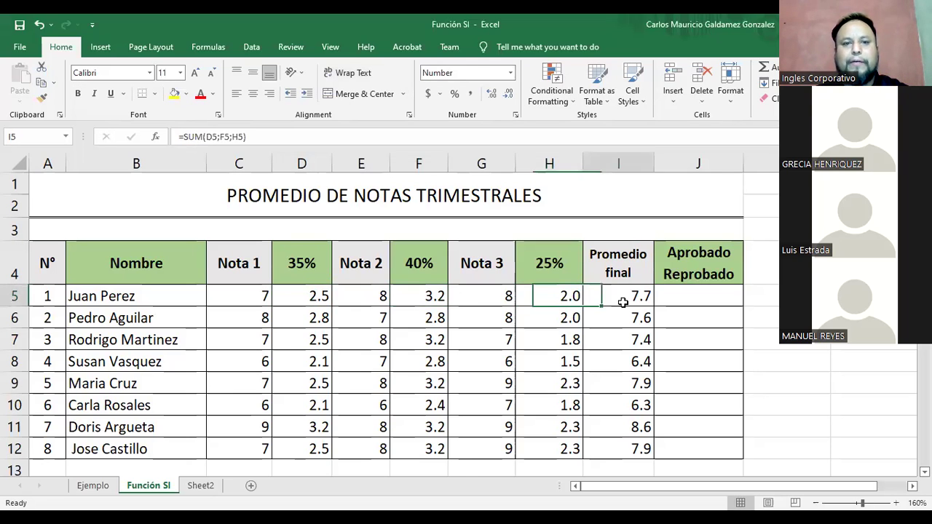
click(259, 137)
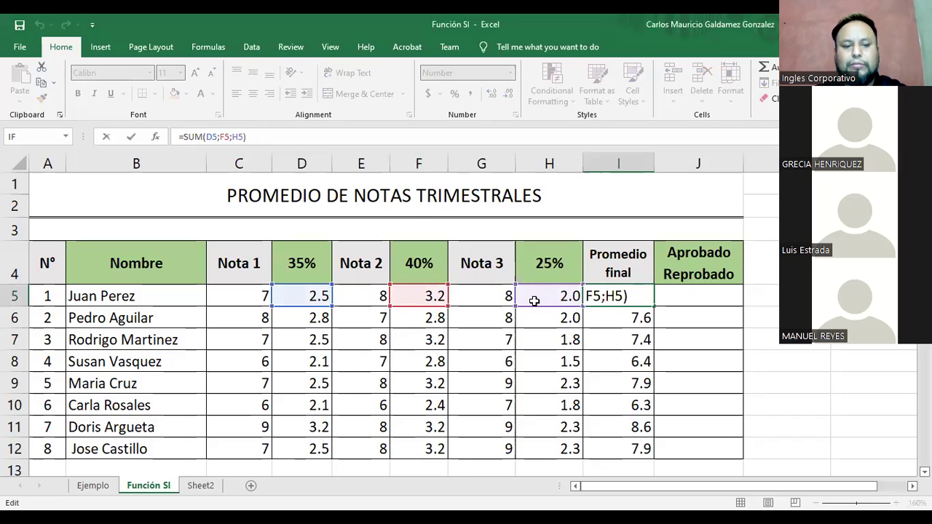
key(ctrl+Return)
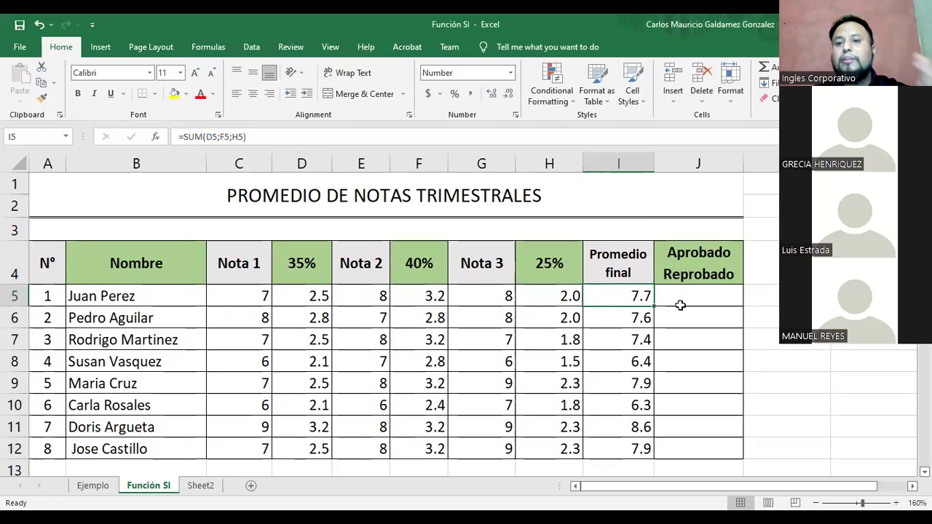
Begin an IF formula in J5 with the logical test I5>7.
click(686, 290)
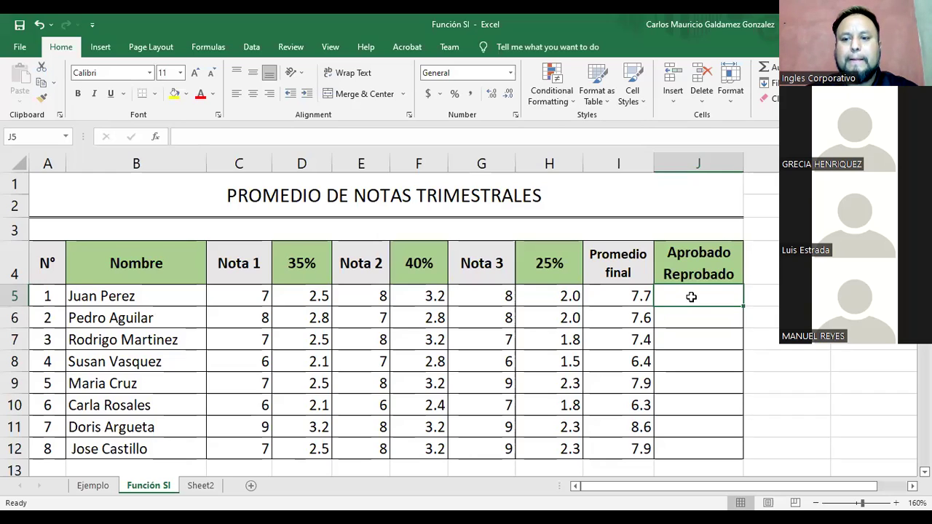
double_click(690, 296)
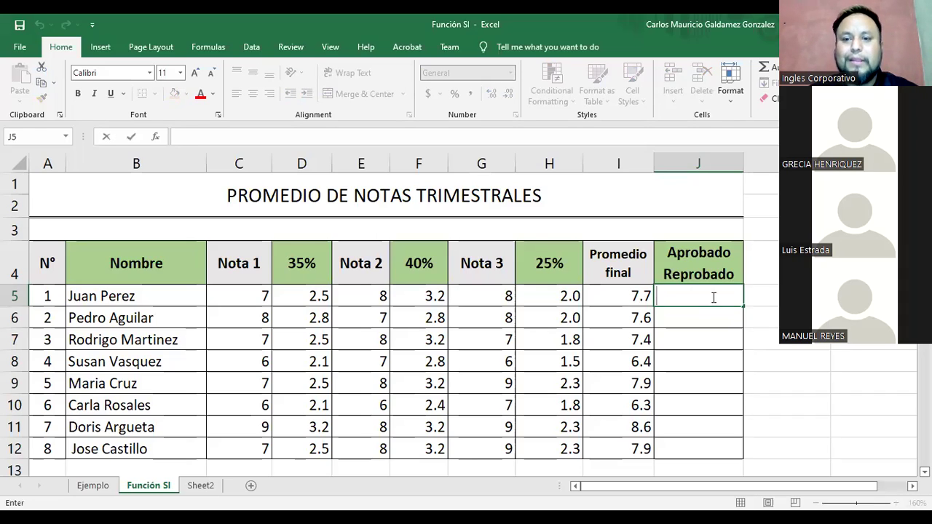
text(=)
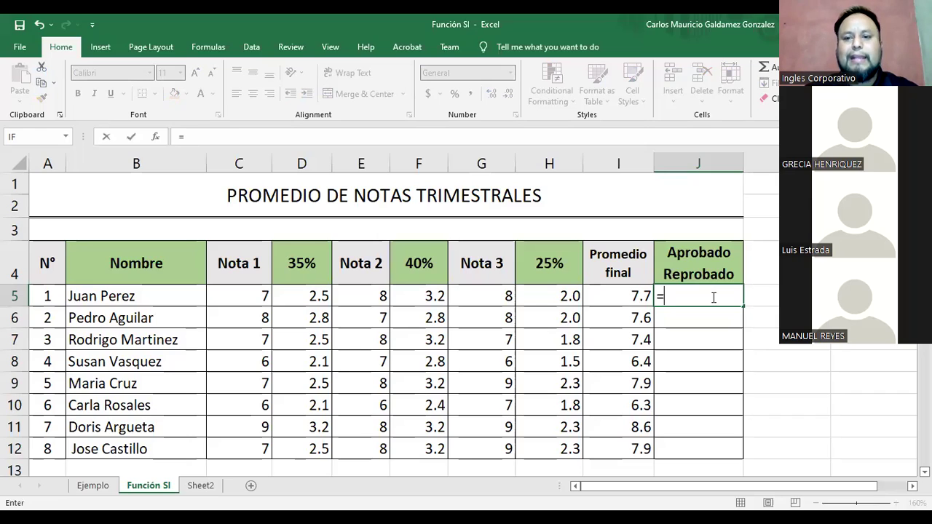
text(if)
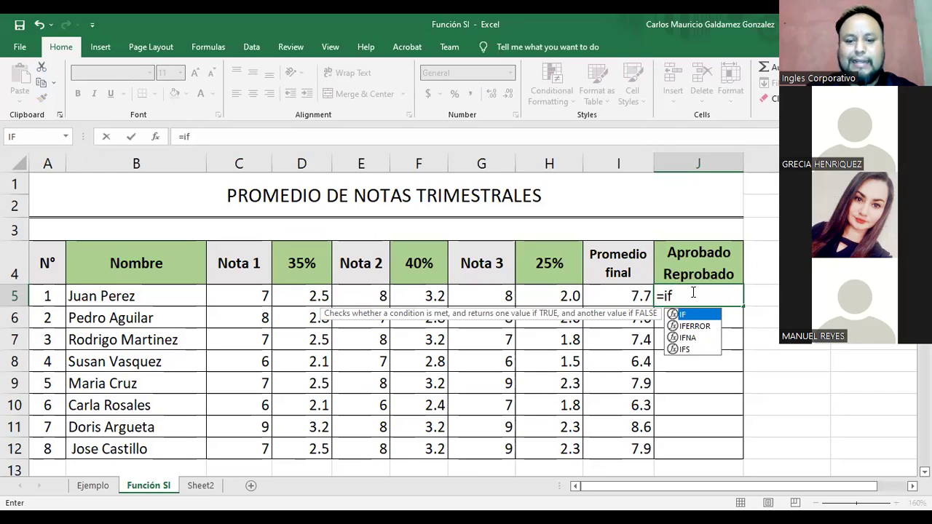
text(()
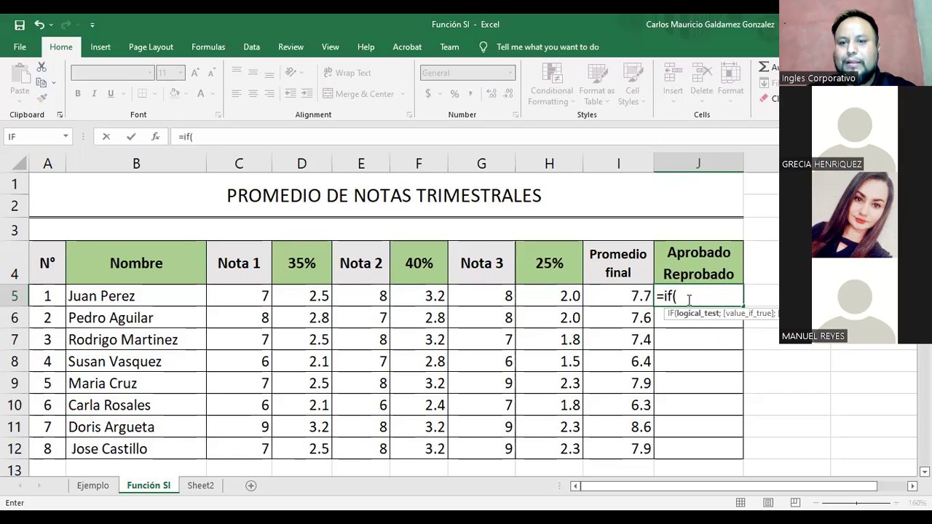
click(630, 300)
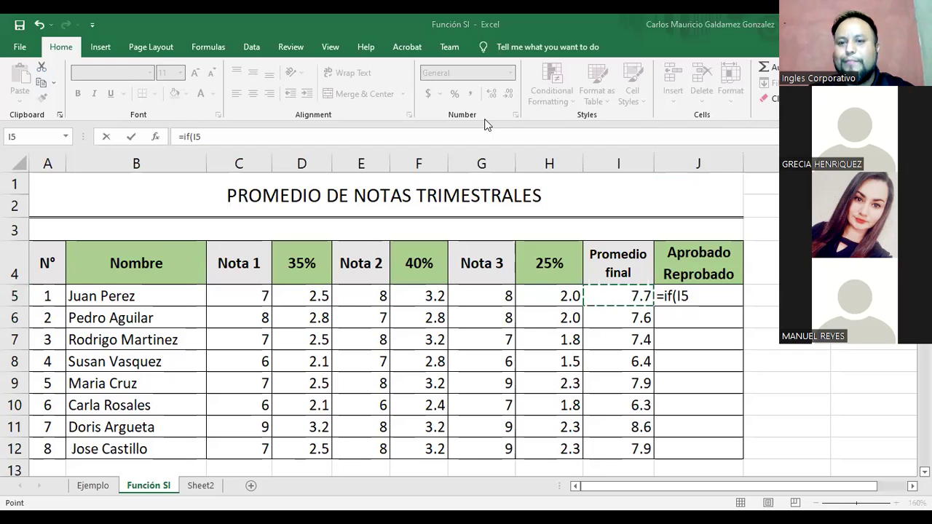
click(716, 323)
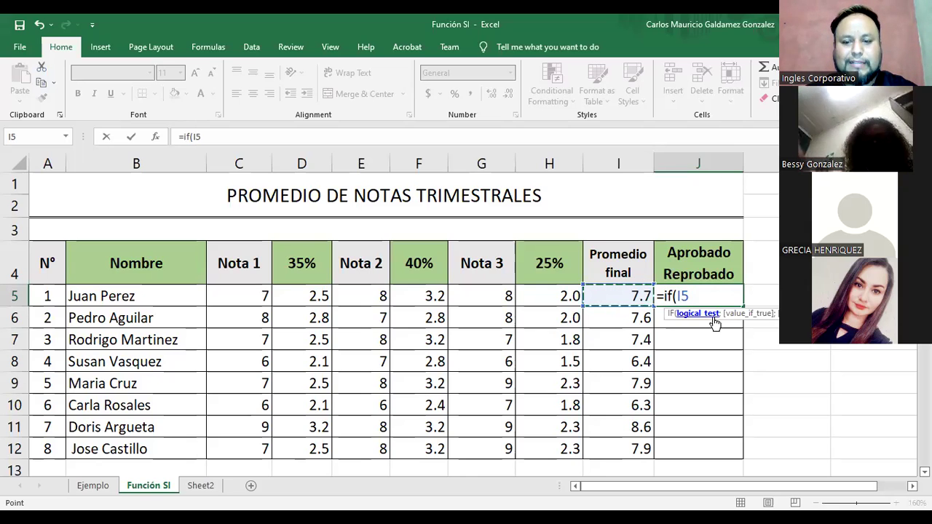
text(>)
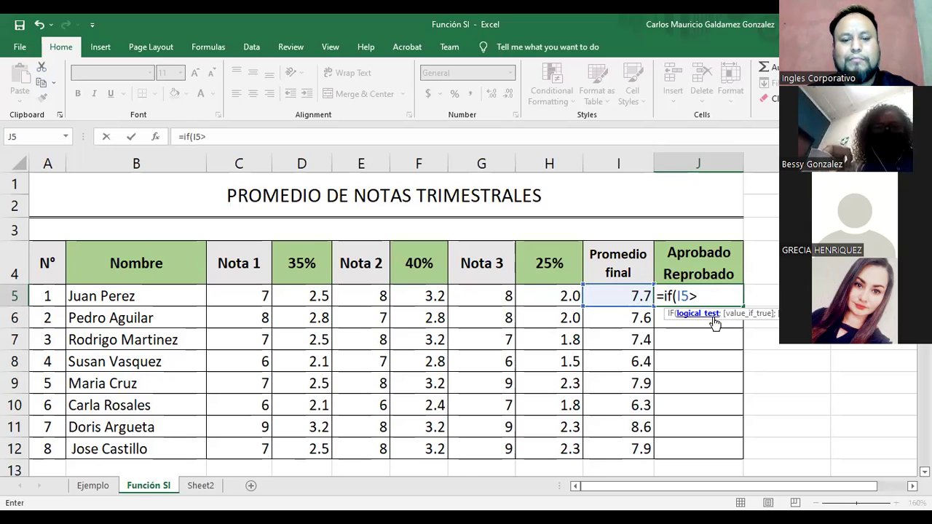
text(7)
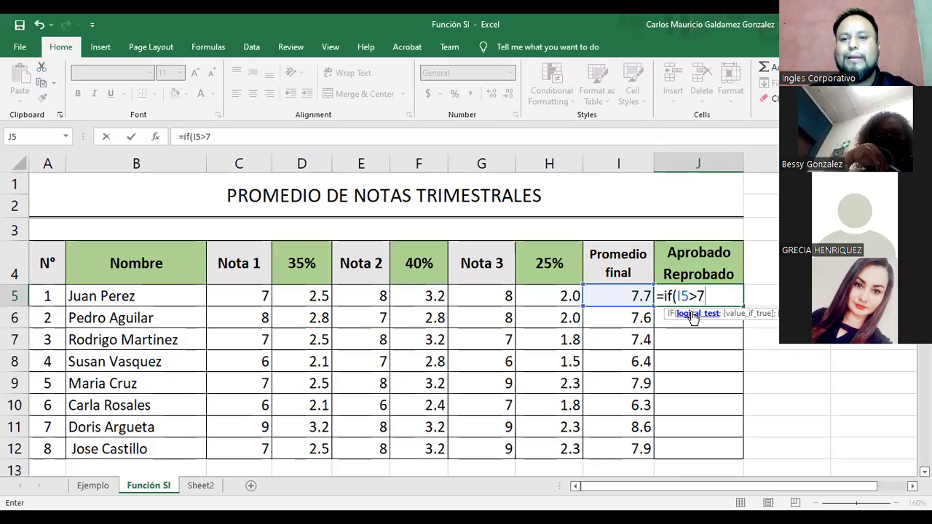
text(;)
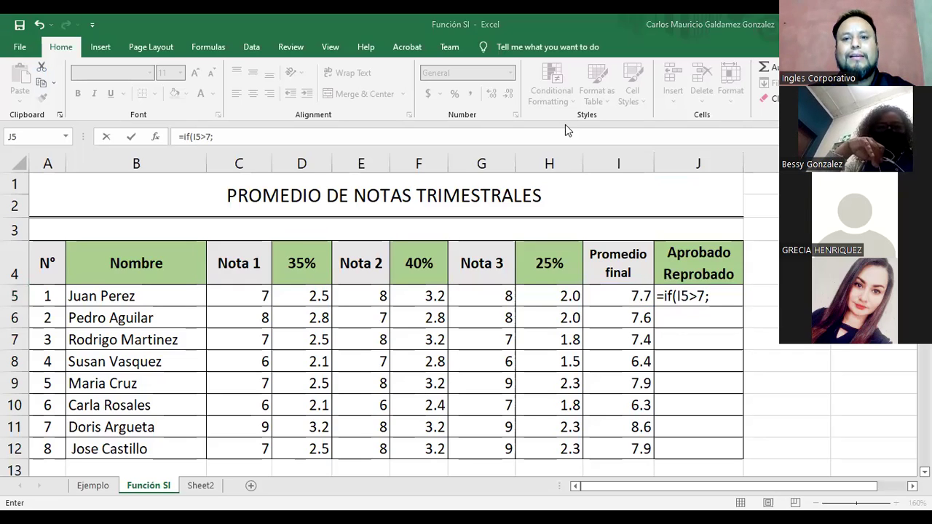
Complete the IF formula in J5 with "Aprobado" as the true value and "Reprobado" as the false value.
click(711, 296)
text("Apro)
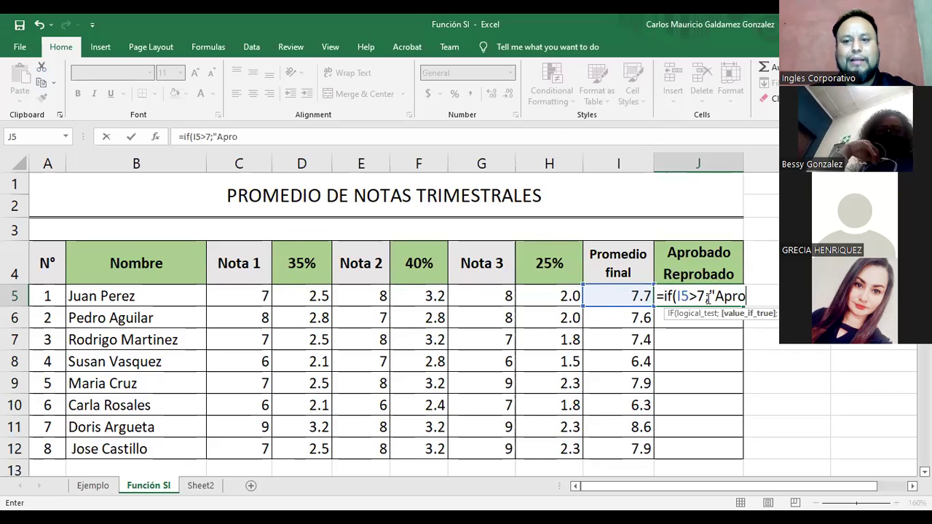
text(bado")
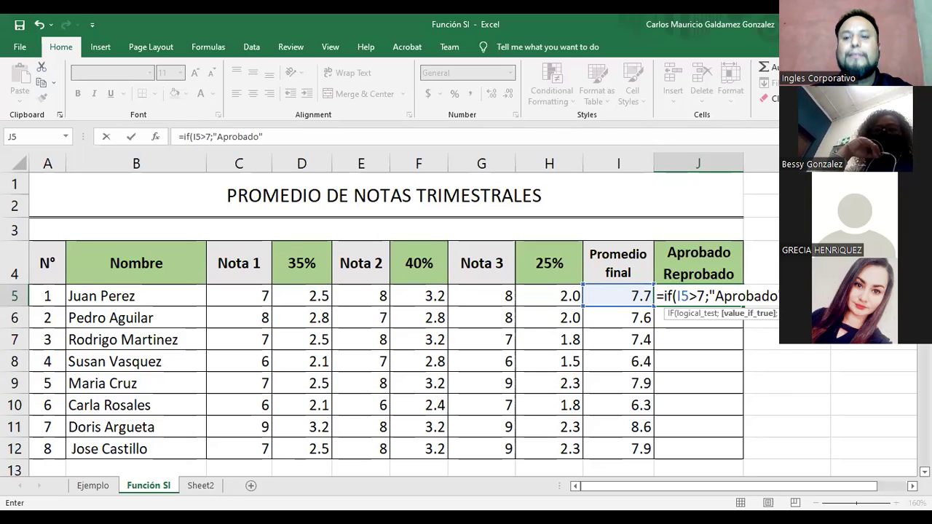
text(;"R)
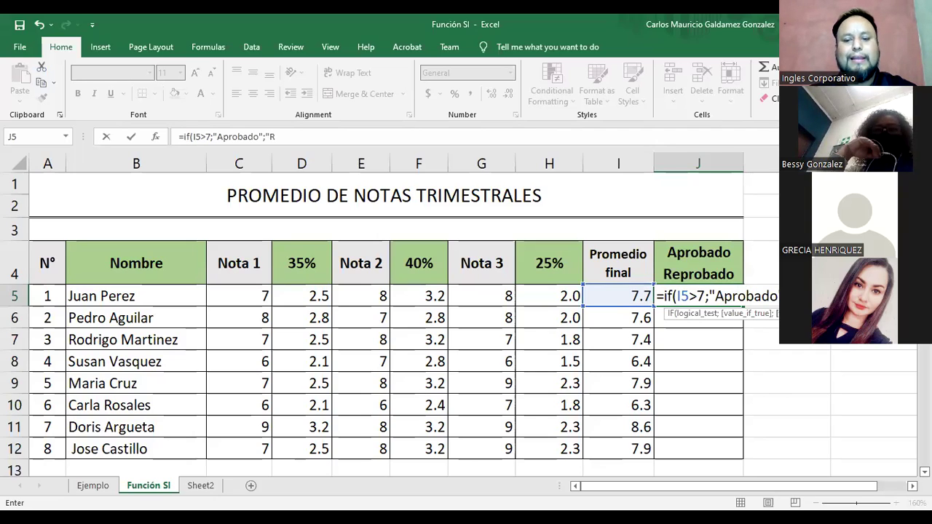
text(eprobado)
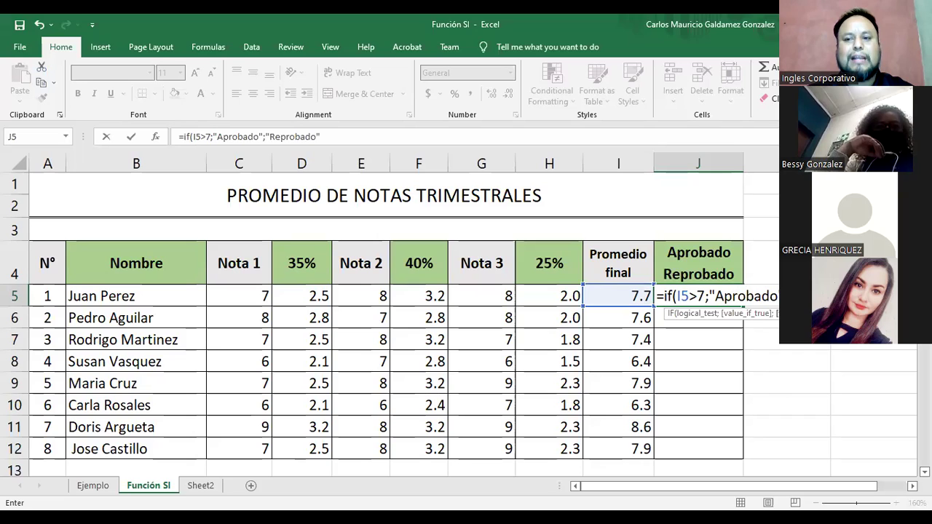
text())
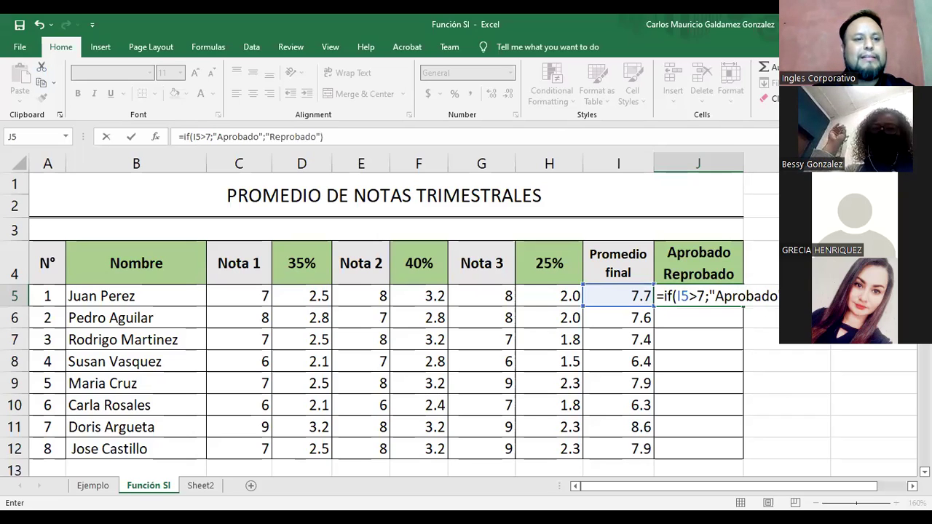
key(Return)
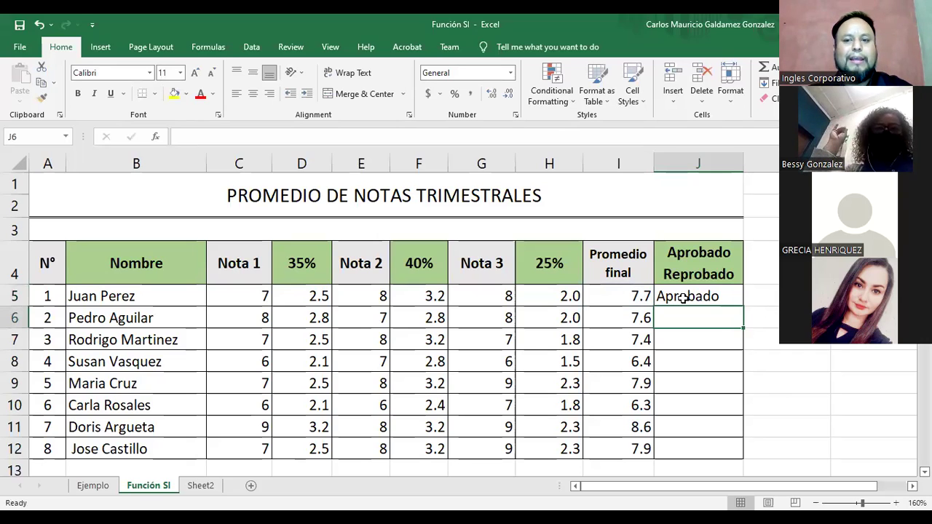
Center the IF result in J5 horizontally.
key(Up)
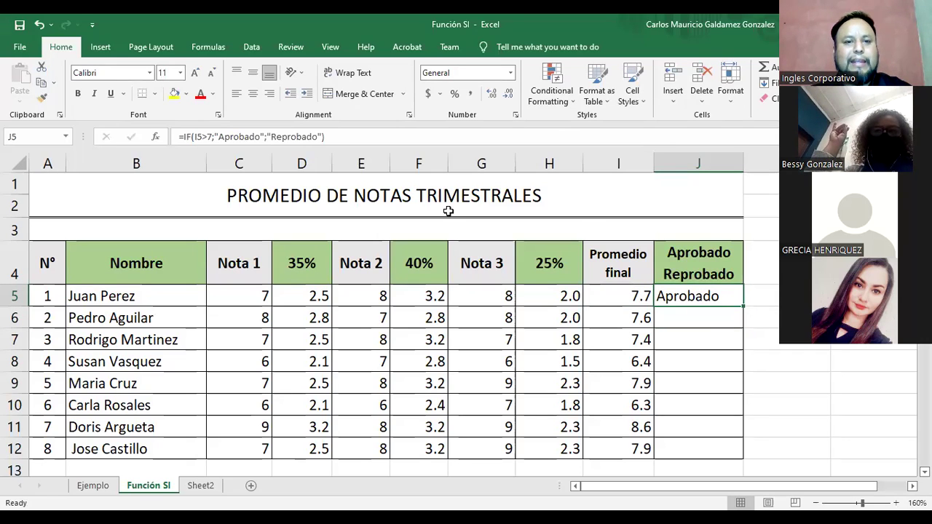
click(253, 93)
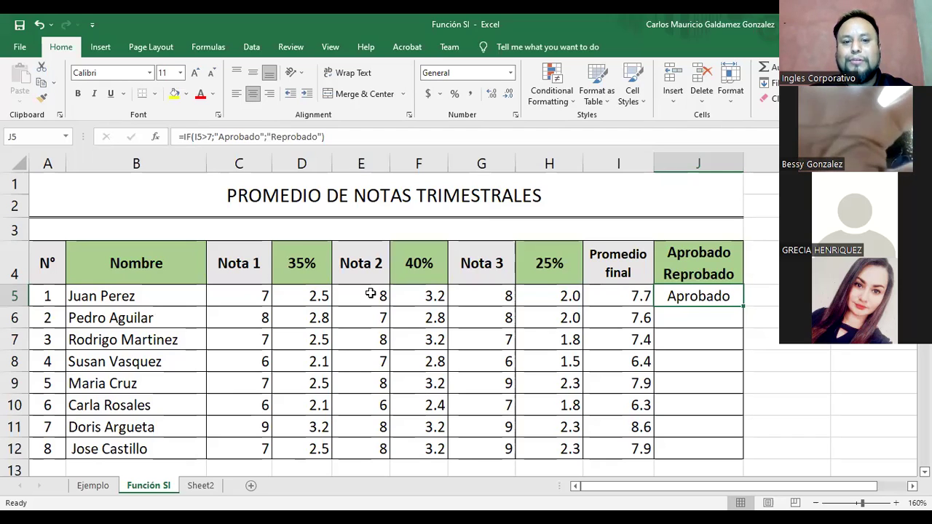
click(631, 296)
click(710, 298)
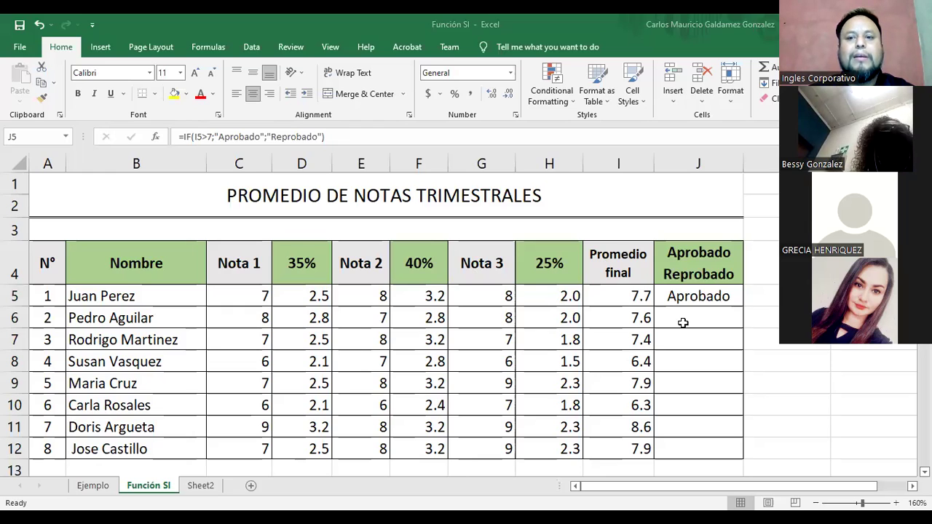
Review the range J5:J12 and inspect the arguments of the IF formula in J5.
mouse_move(686, 295)
mouse_down()
mouse_move(698, 455)
mouse_move(686, 451)
mouse_up()
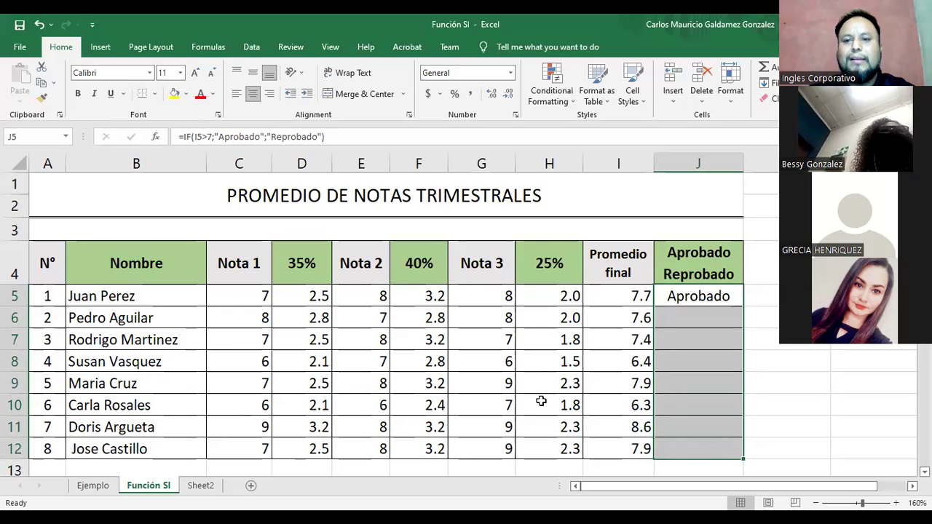
click(703, 293)
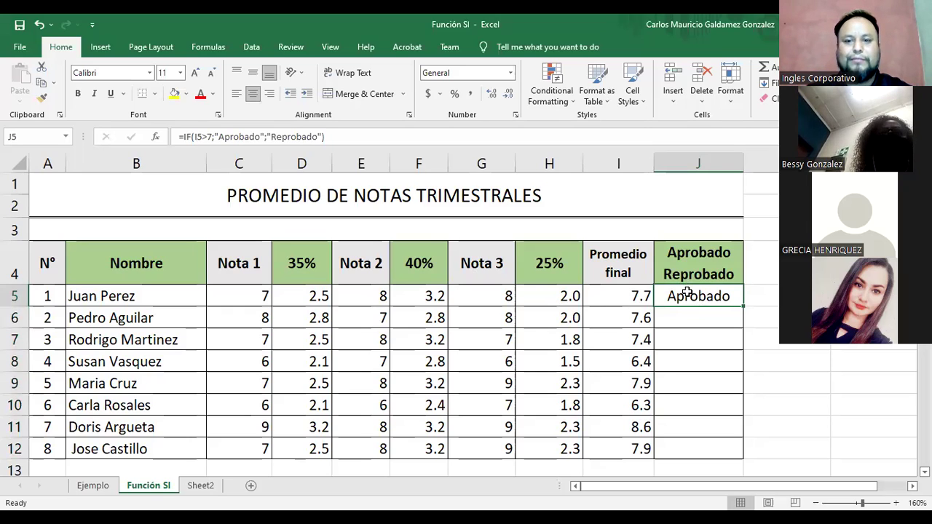
click(689, 314)
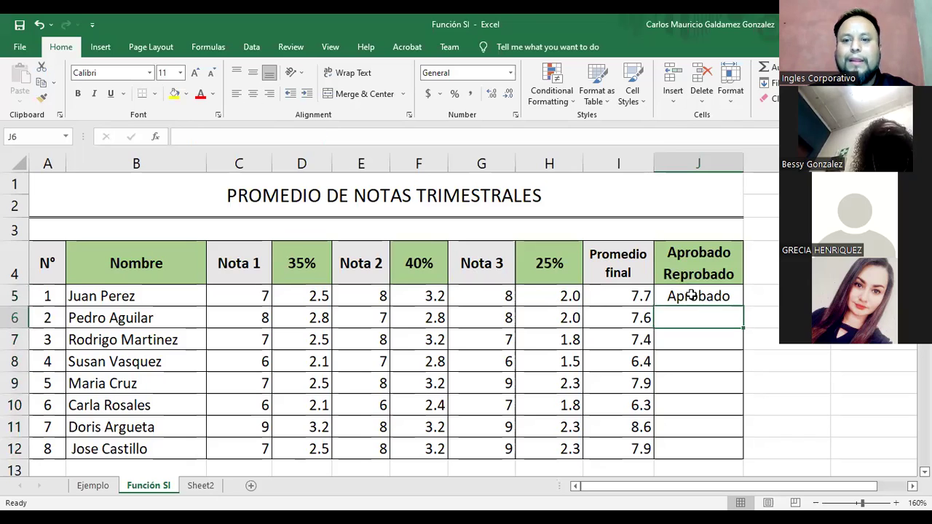
click(691, 293)
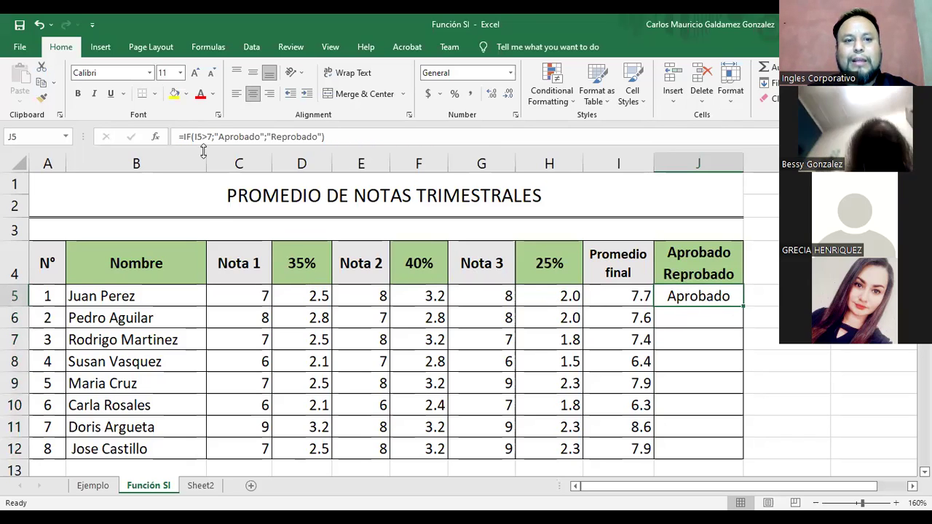
click(339, 137)
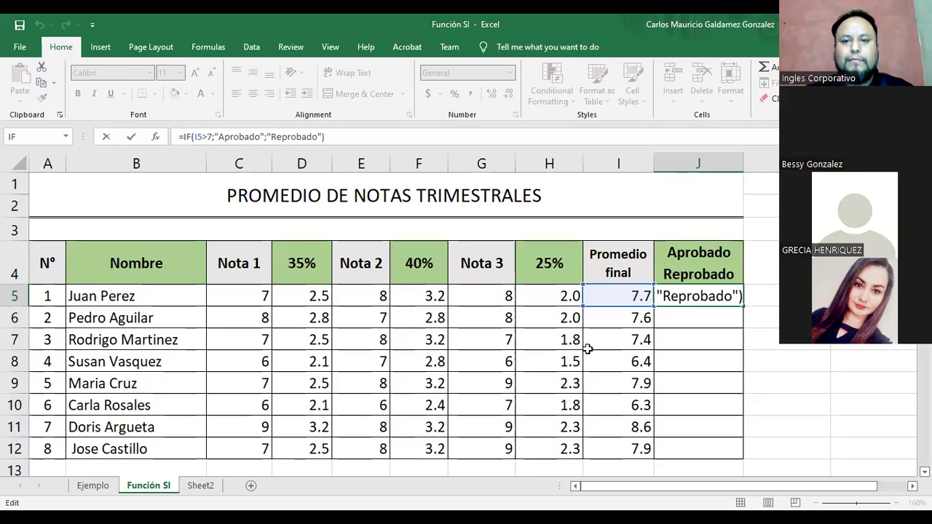
key(ctrl+Return)
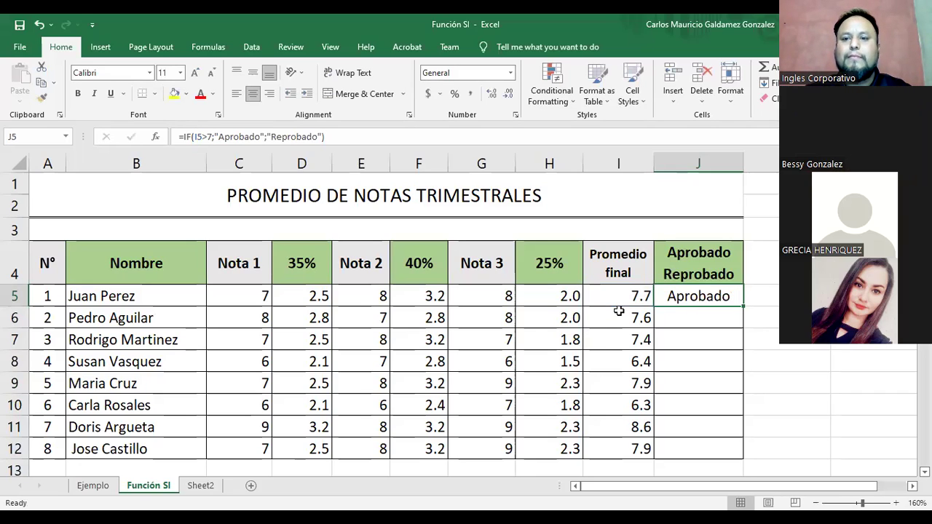
Compare the age list and its IF formula in E4 on Sheet2 with the grade formula in J5 on the Función SI sheet.
click(194, 488)
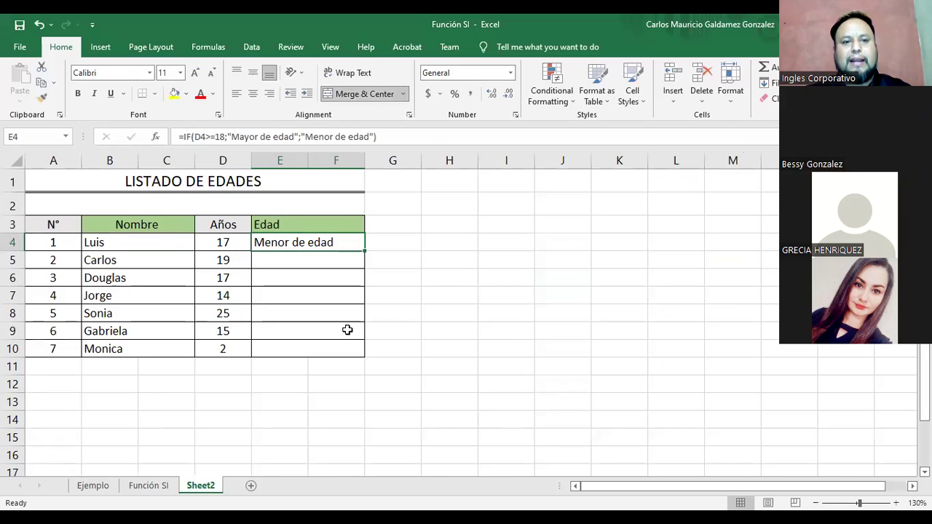
scroll(344, 326, up, 1)
scroll(347, 332, up, 2)
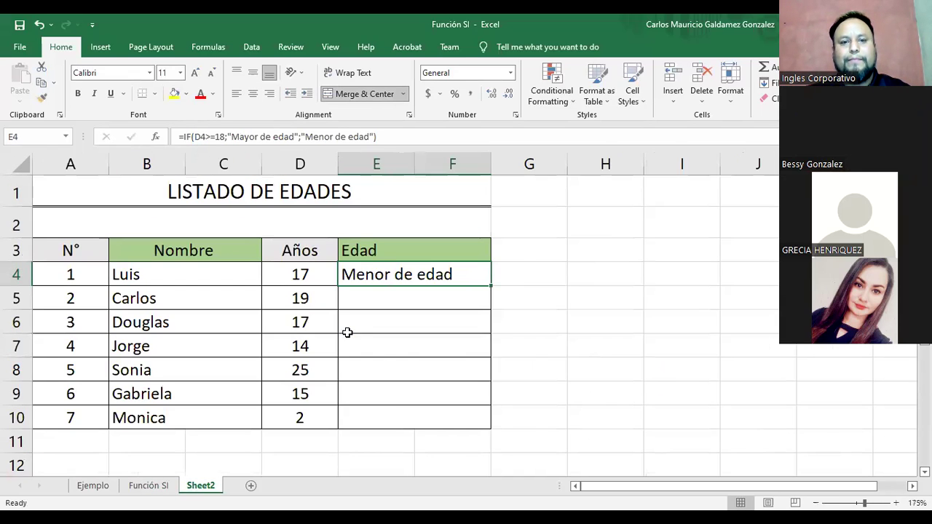
click(153, 486)
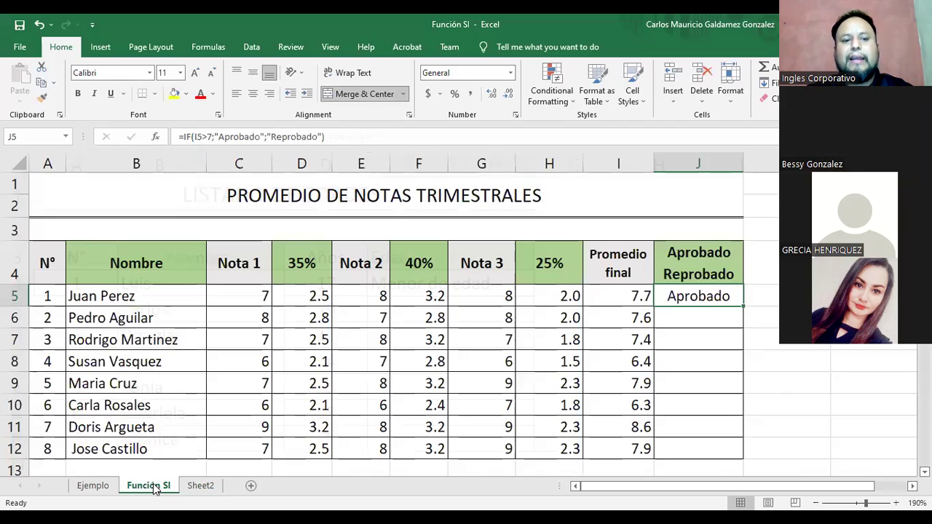
click(193, 489)
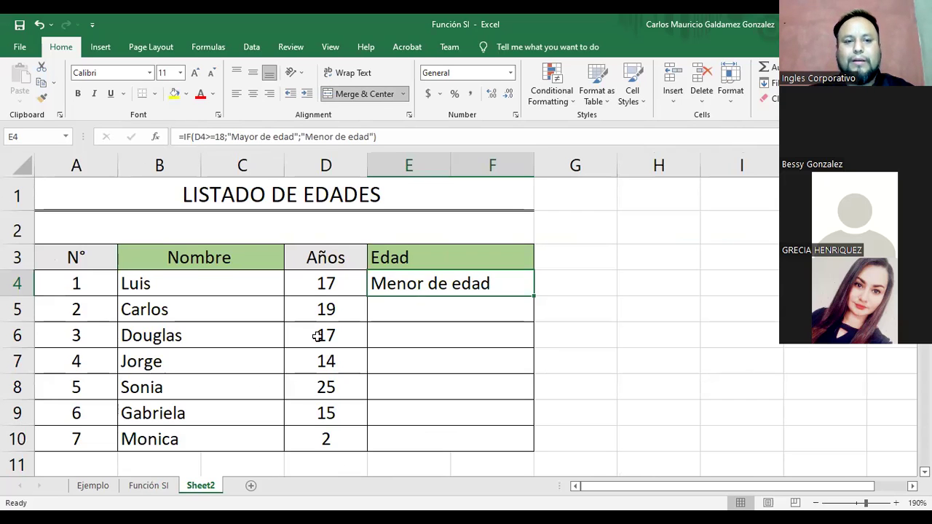
click(149, 488)
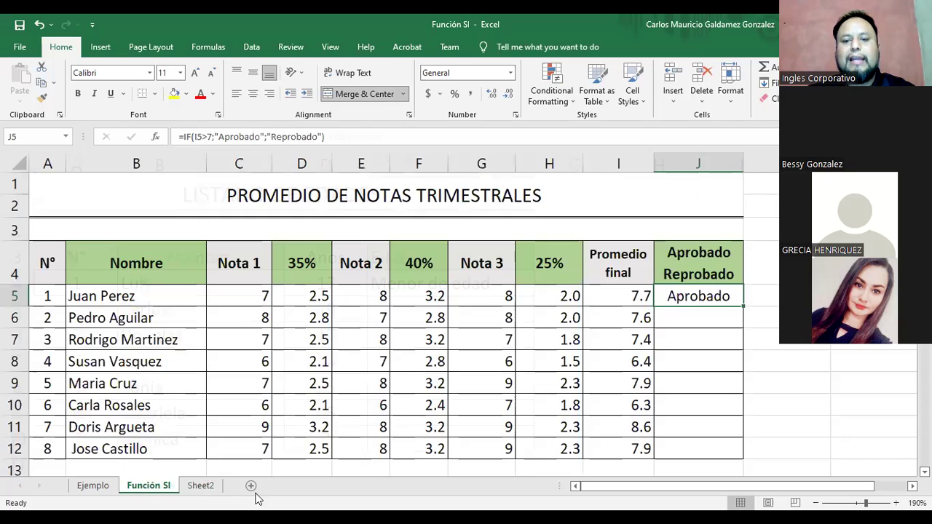
click(202, 486)
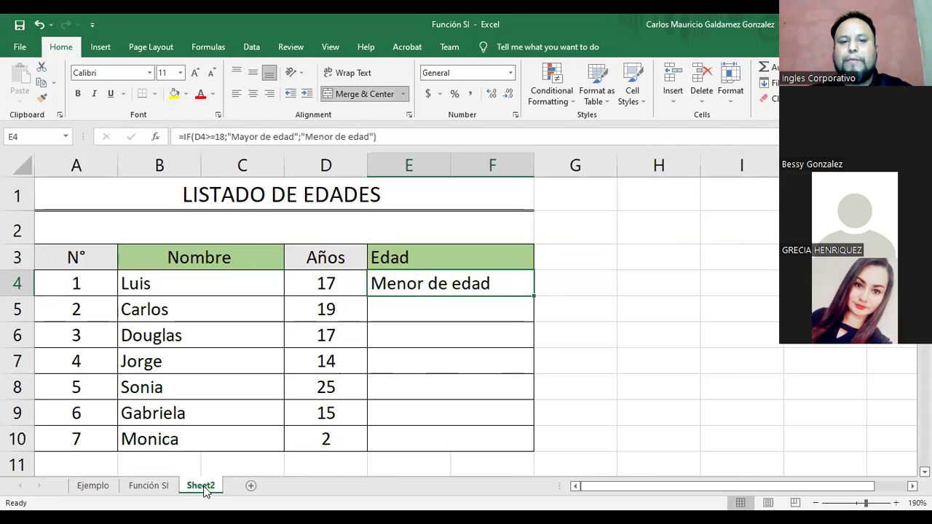
click(154, 487)
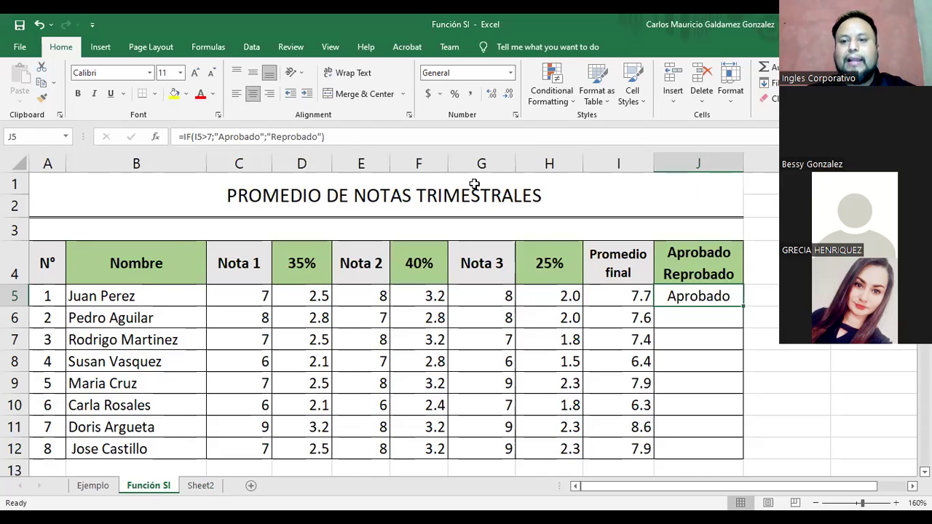
click(201, 486)
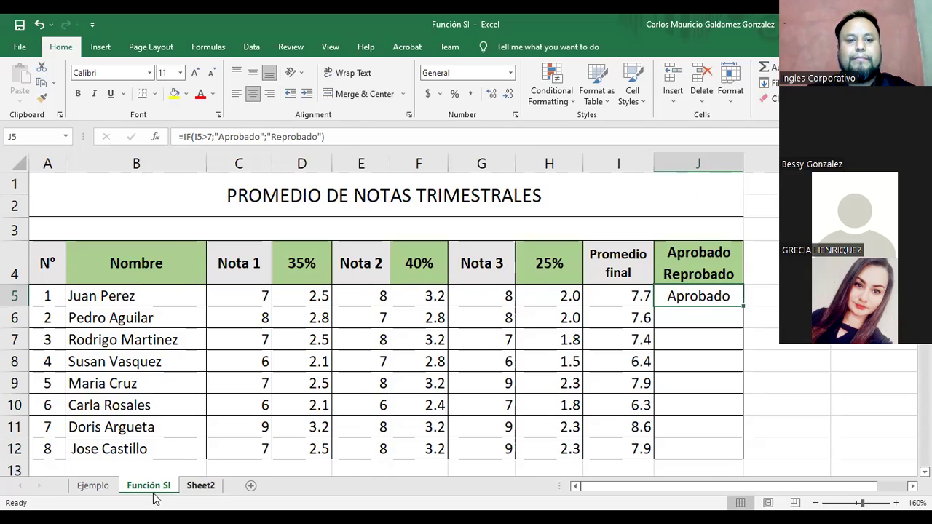
click(145, 487)
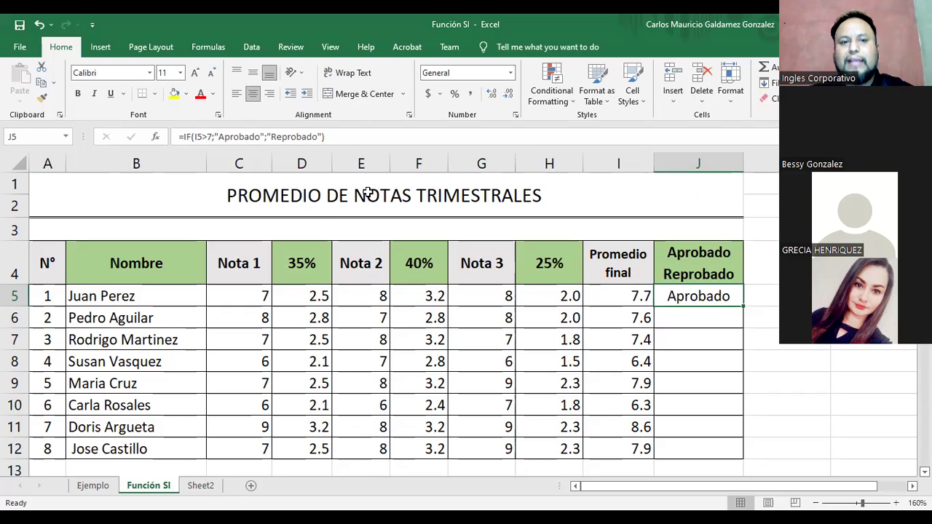
click(676, 315)
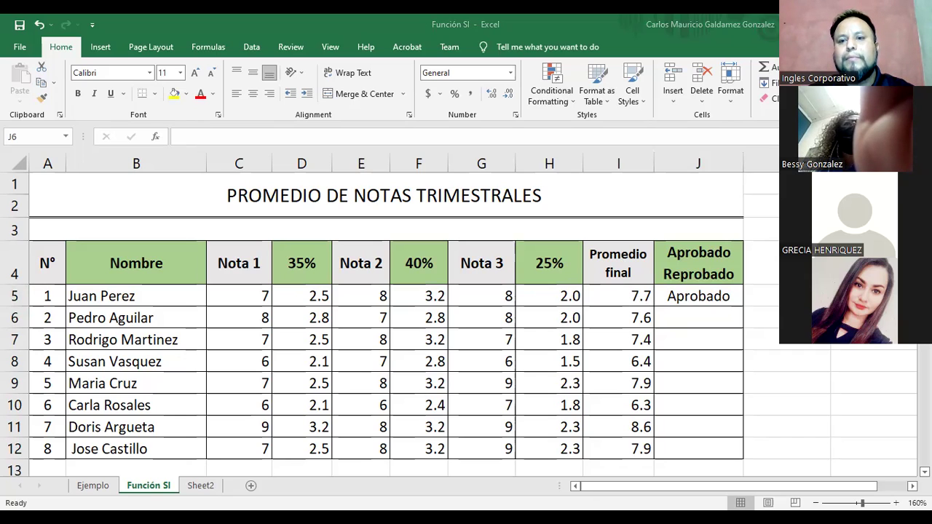
Check the result cells below J5 and inspect the function arguments of the IF formula in J5.
click(683, 314)
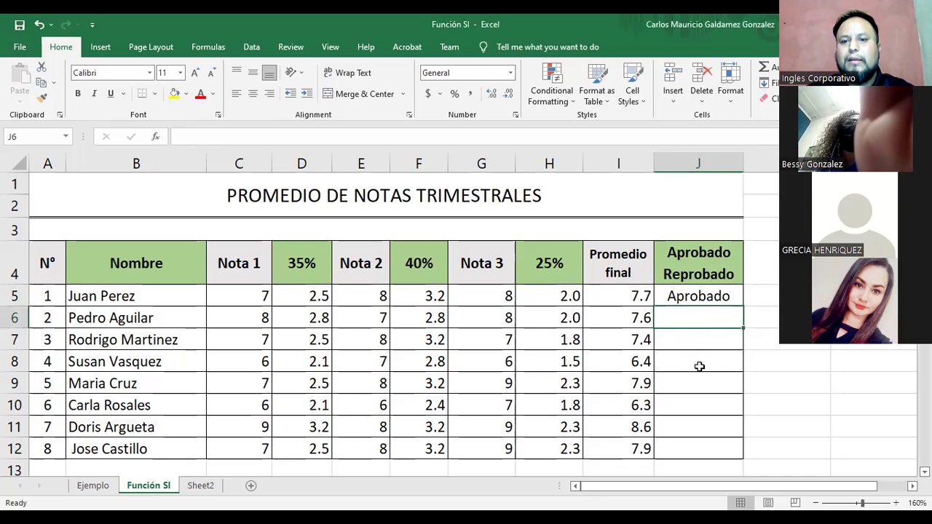
click(681, 347)
click(678, 360)
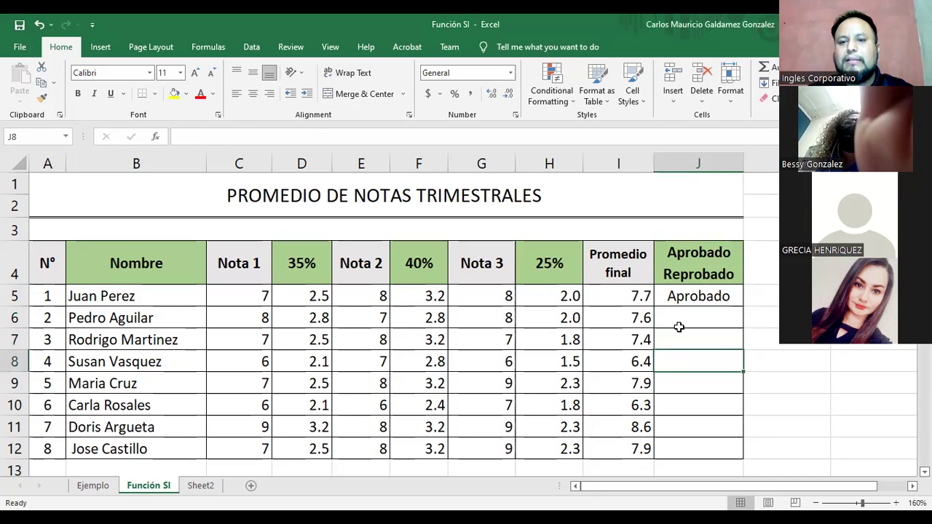
click(670, 295)
click(159, 137)
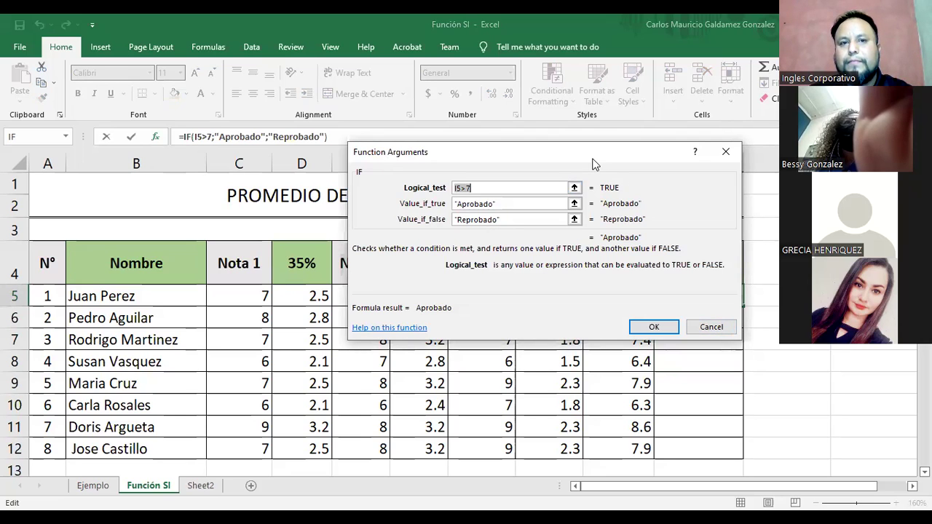
click(426, 87)
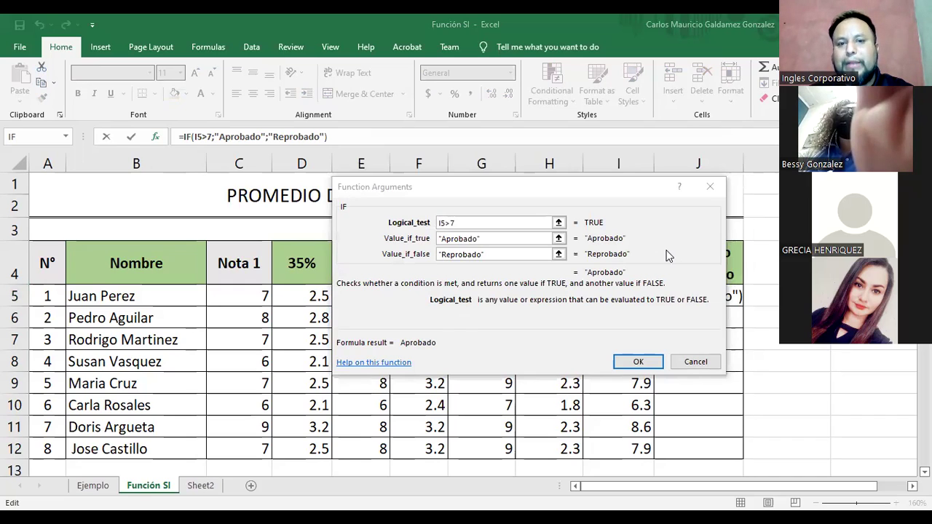
click(554, 312)
click(696, 362)
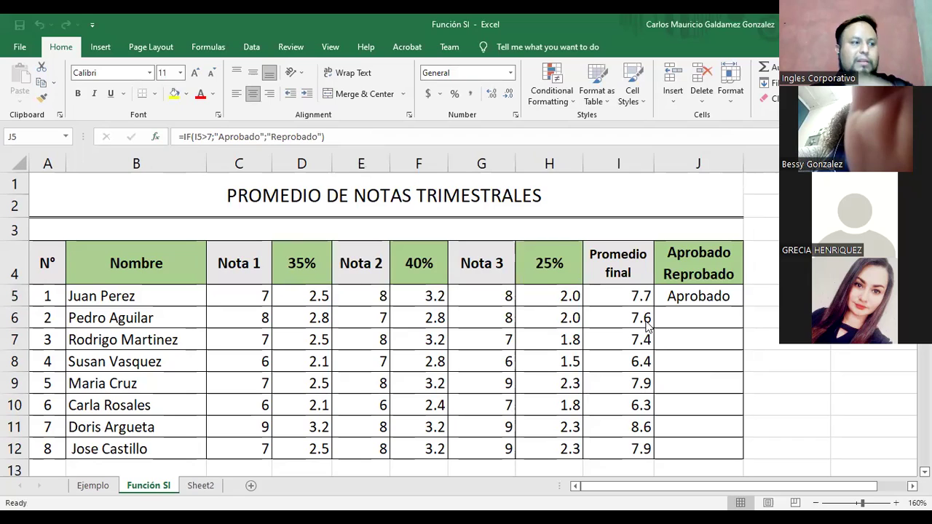
Compare J5 with J6 and examine the logical test I5>7 within the J5 formula.
click(691, 301)
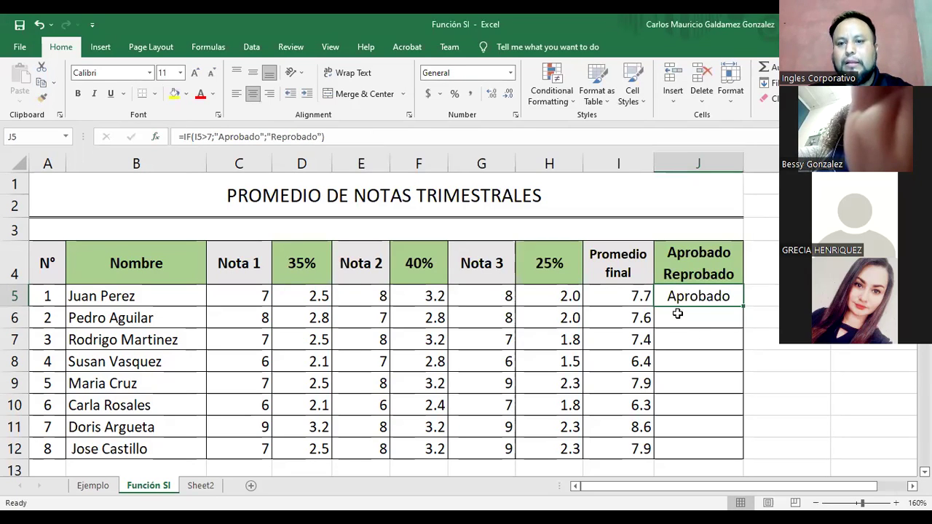
click(681, 321)
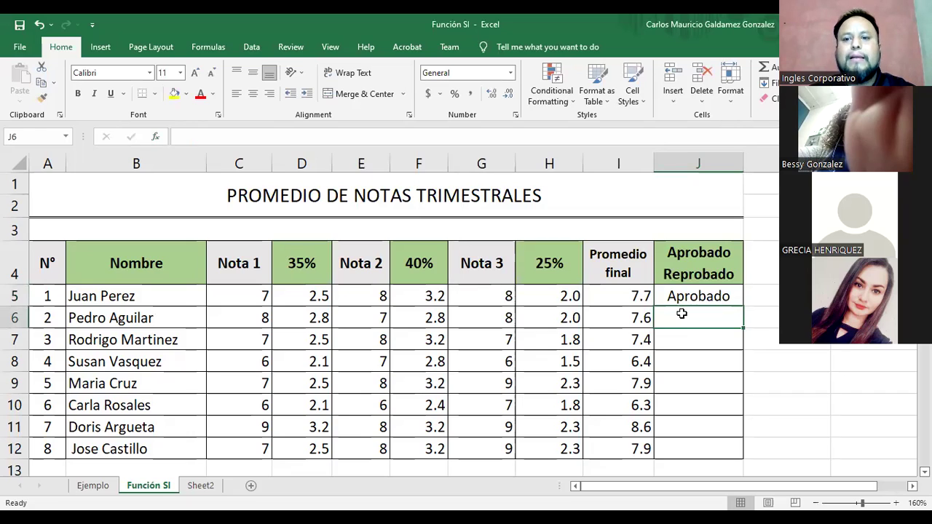
click(670, 296)
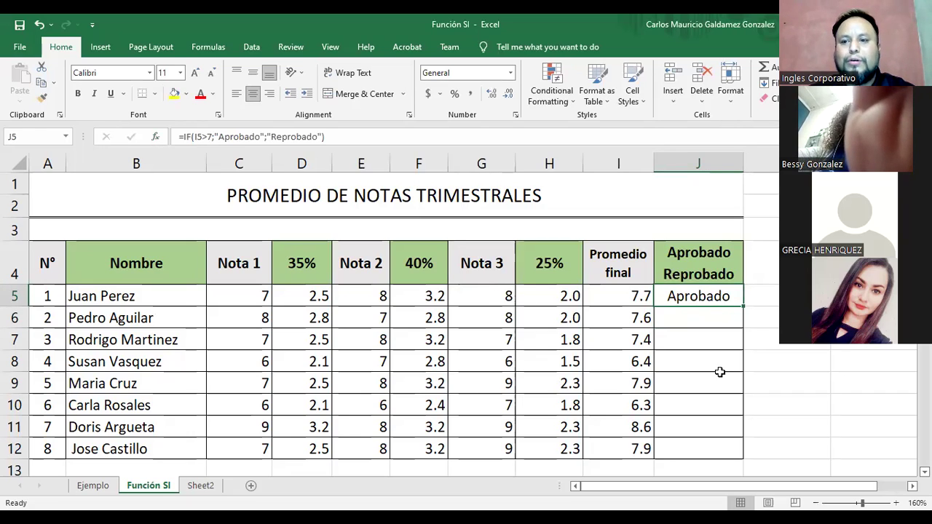
click(690, 314)
click(678, 297)
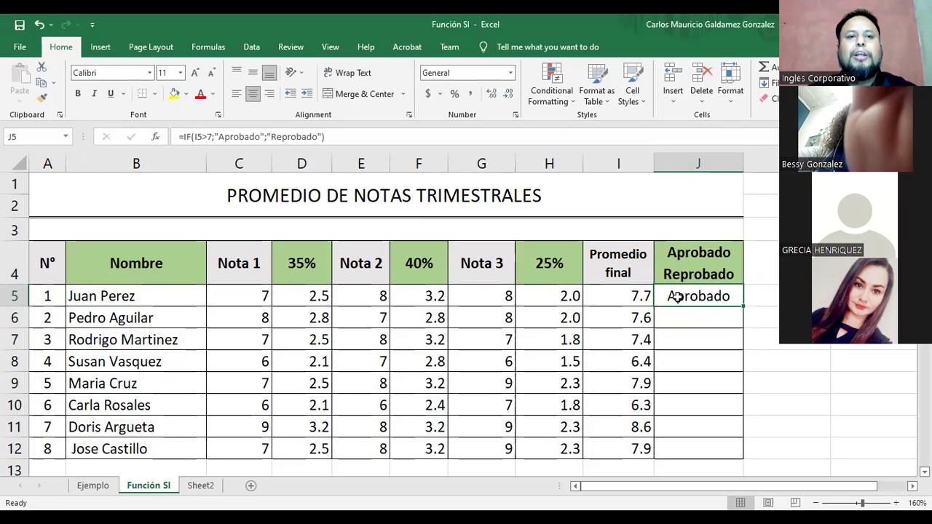
drag(194, 139, 211, 139)
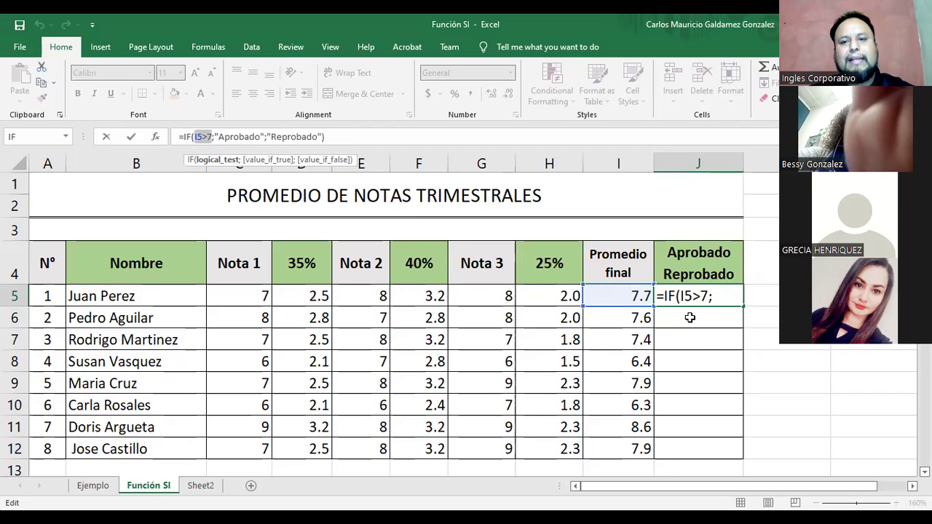
key(ctrl+Return)
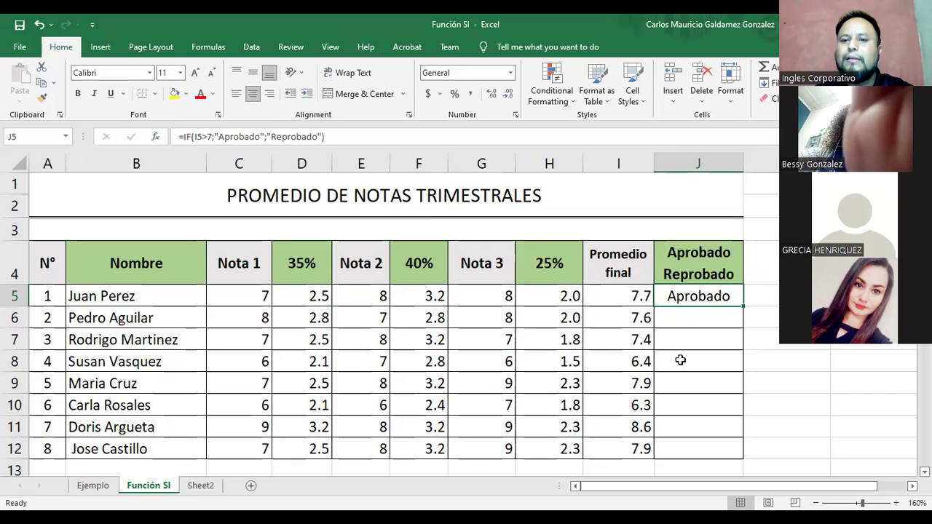
click(677, 320)
click(681, 296)
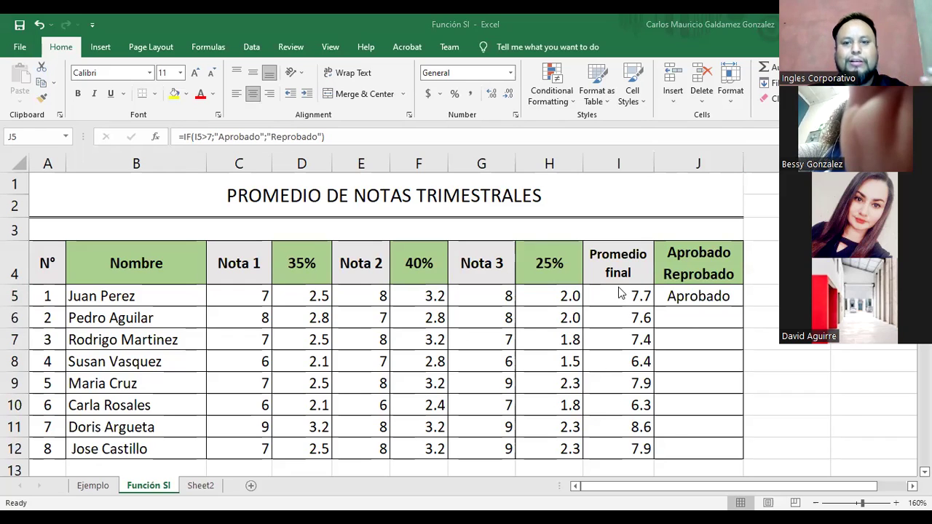
Set the 25% grade in H5 to 1.3 and check the final average in I5 and the result in J5.
click(564, 296)
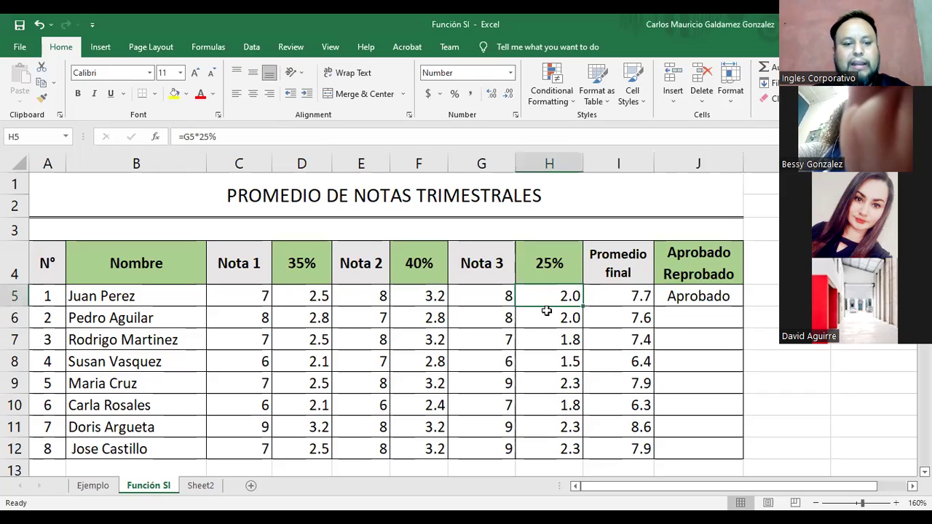
text(1.3)
key(Return)
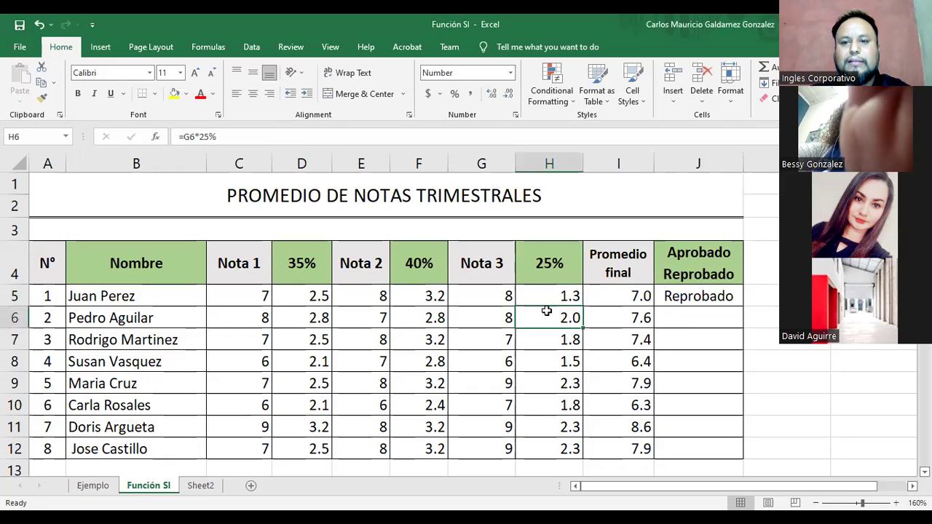
click(619, 295)
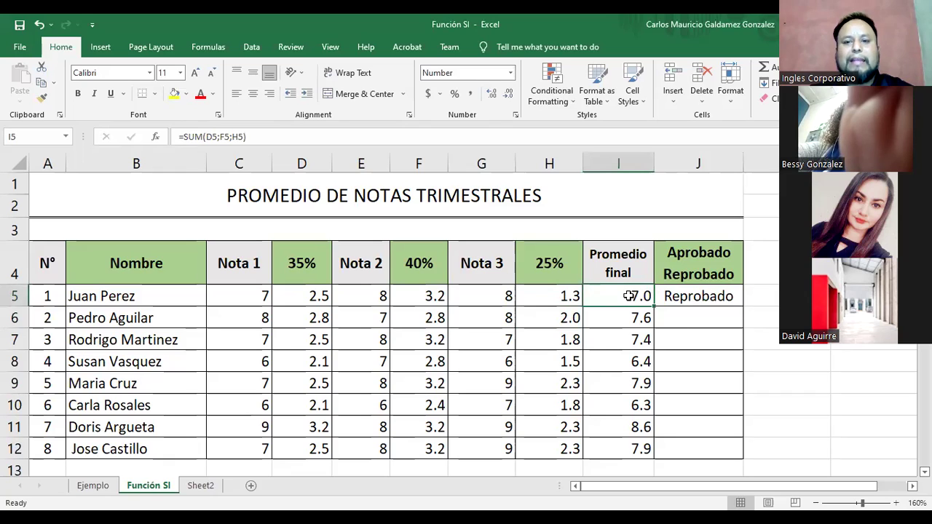
click(681, 300)
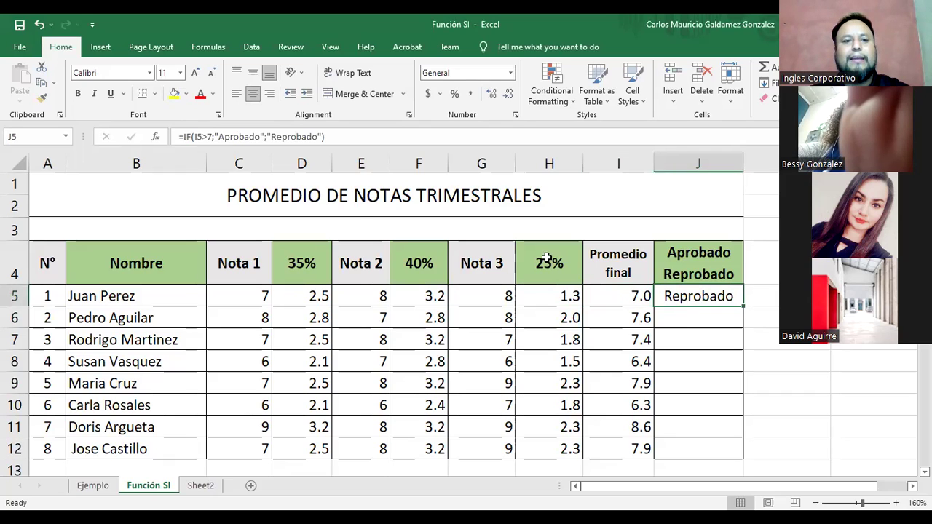
Leave the J5 formula as it is and set the 25% grade in H5 to 1.4.
click(207, 136)
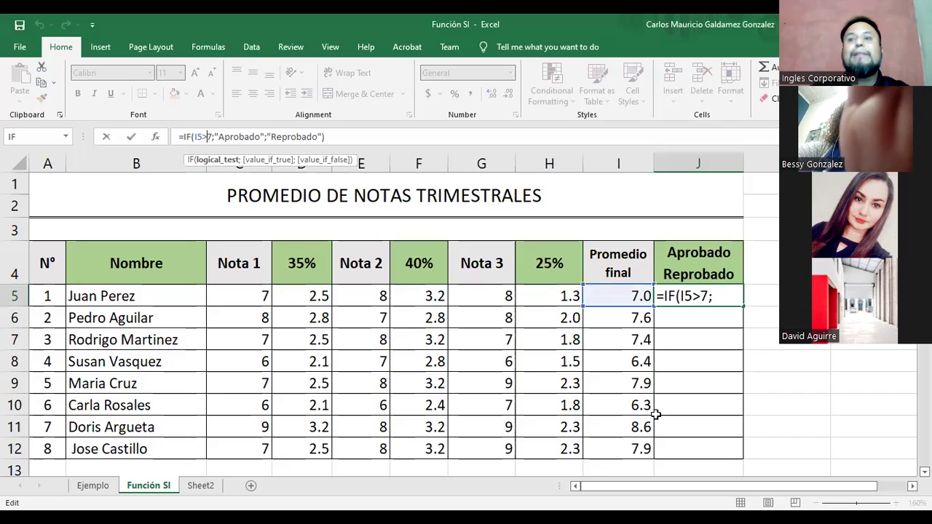
click(545, 298)
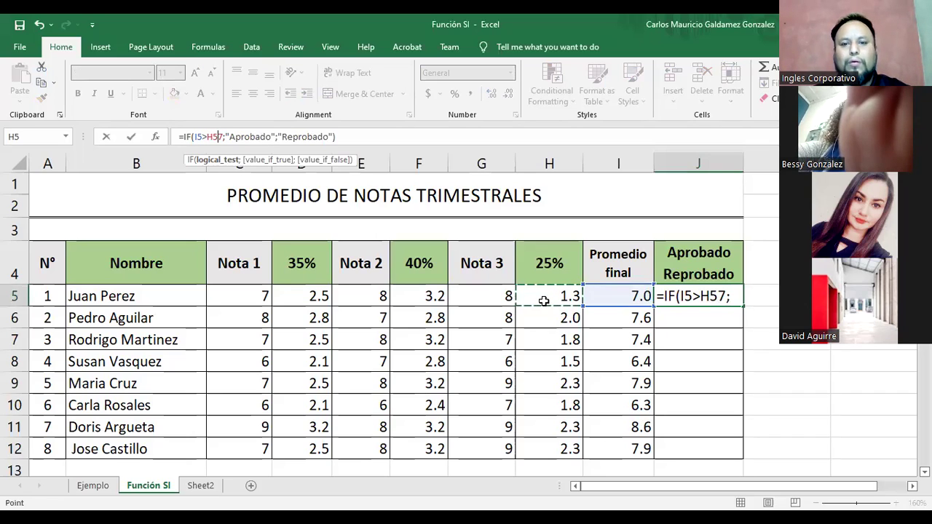
key(Return)
click(544, 299)
text(1.4)
key(Return)
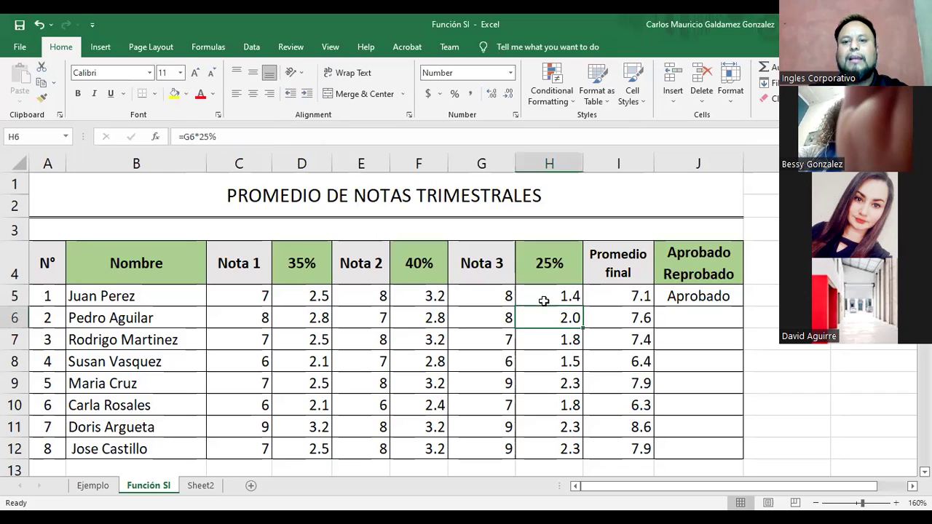
Change the logical test of the IF formula in J5 to I5>=7.
click(687, 298)
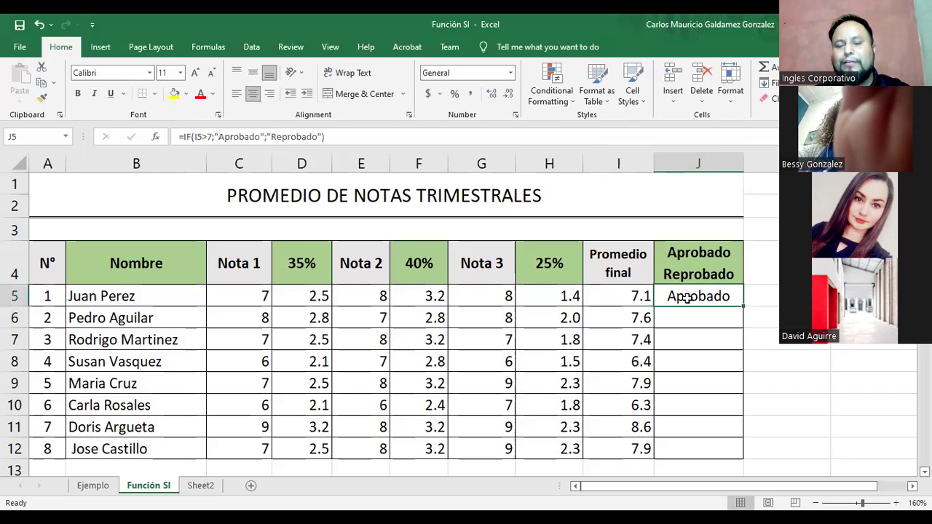
click(203, 137)
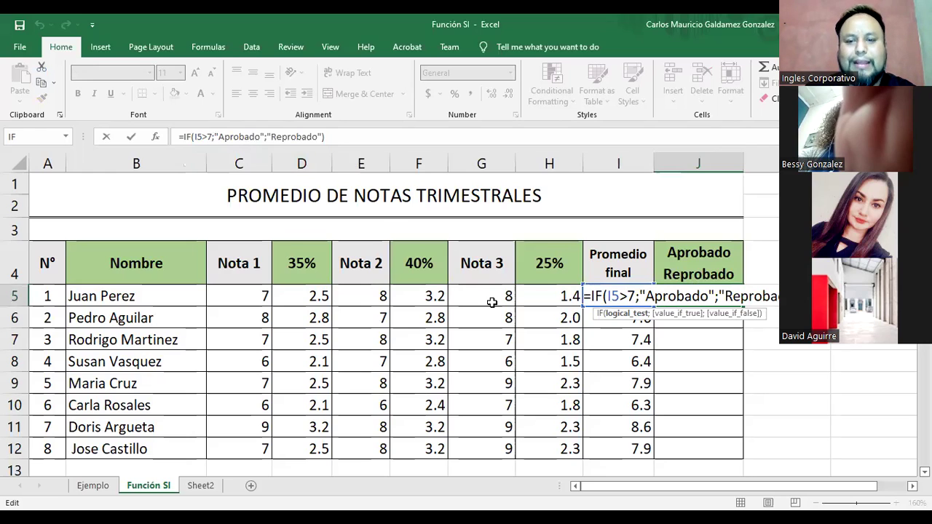
text(=)
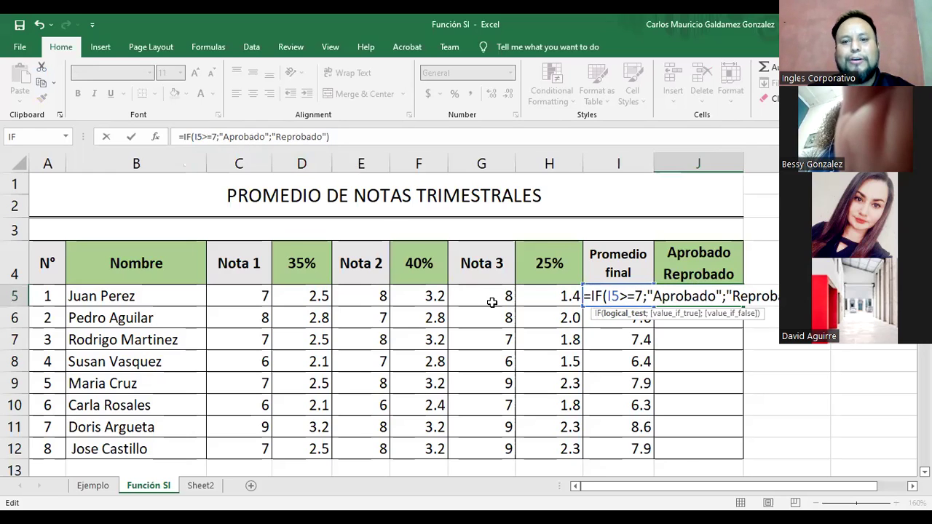
key(Return)
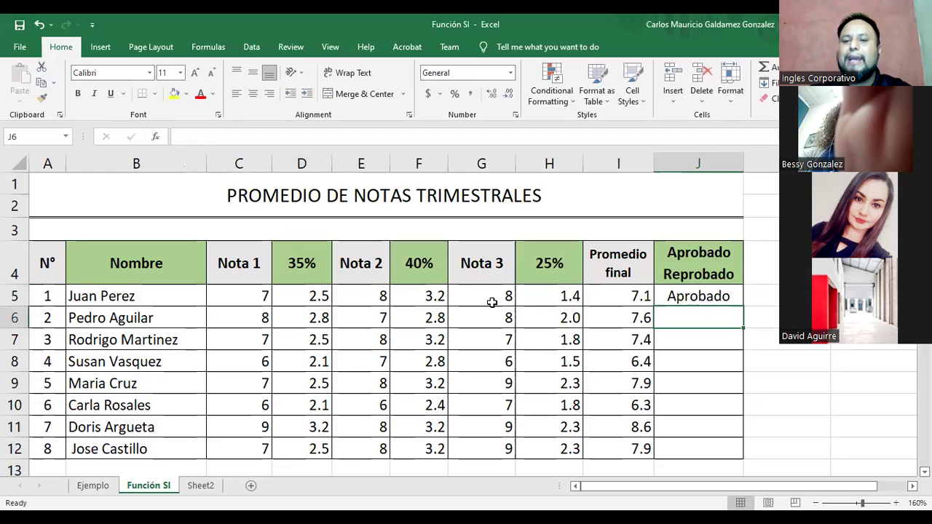
click(703, 294)
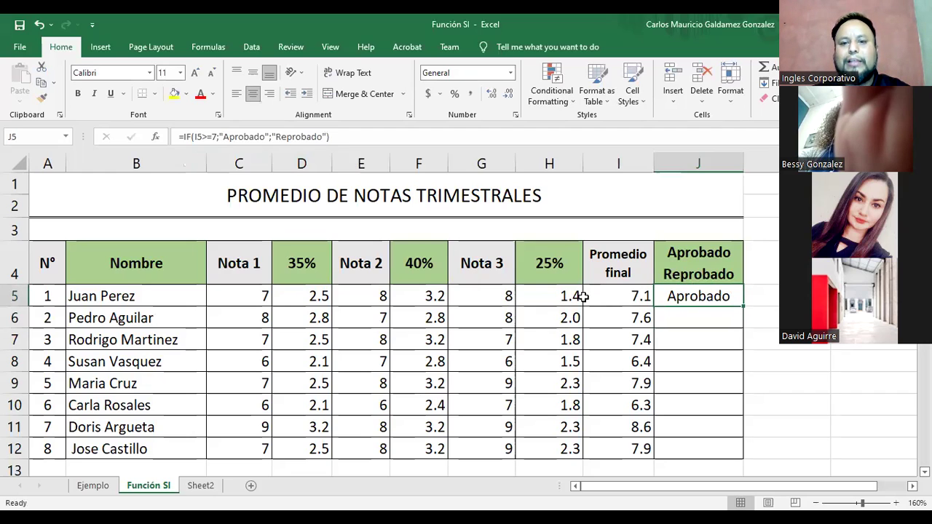
Copy the weighted grade formula from F5 into H5.
click(557, 294)
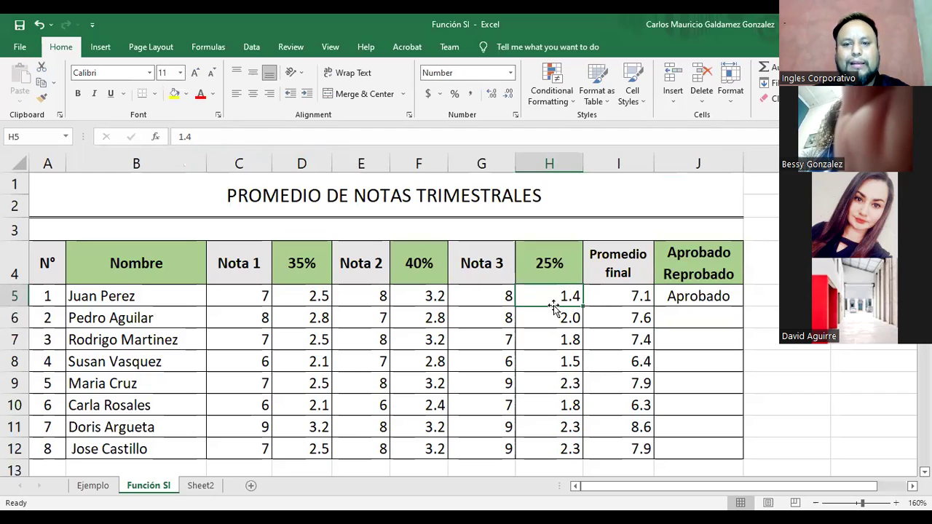
click(430, 295)
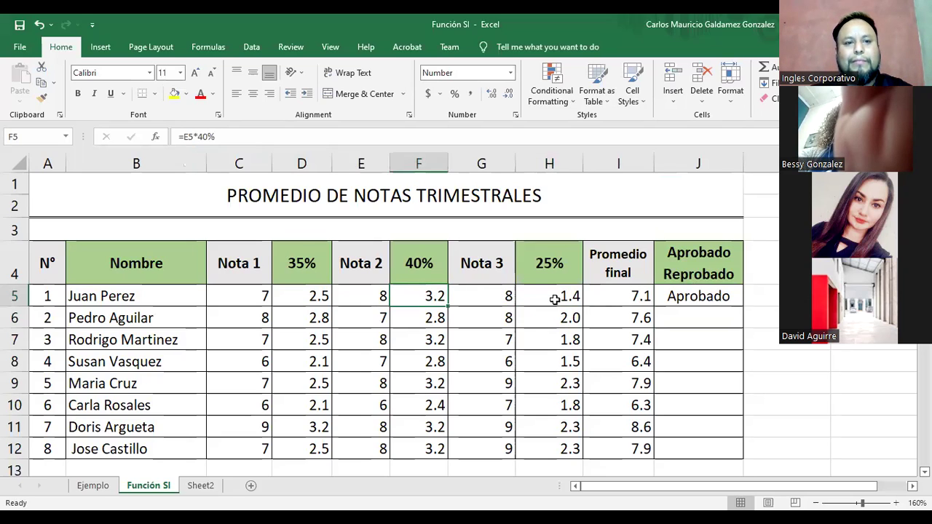
click(554, 299)
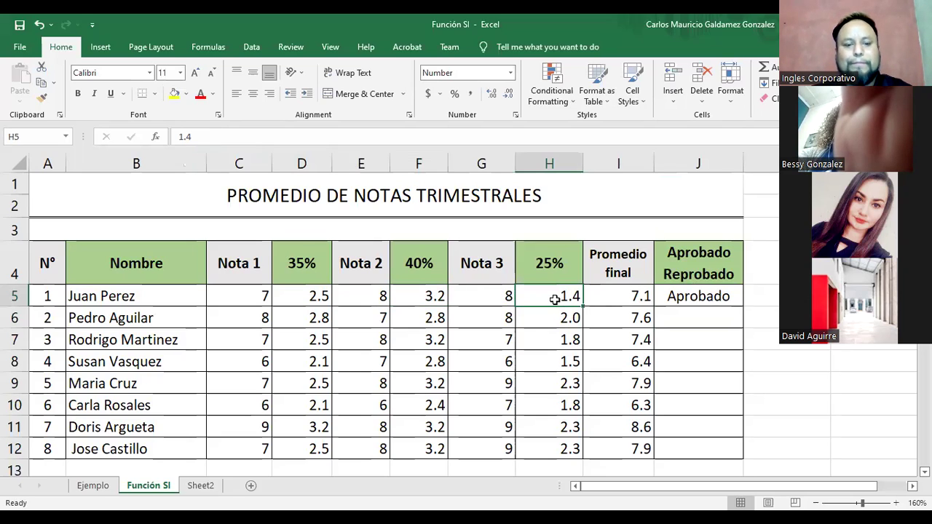
click(412, 297)
key(ctrl+c)
click(544, 297)
key(ctrl+v)
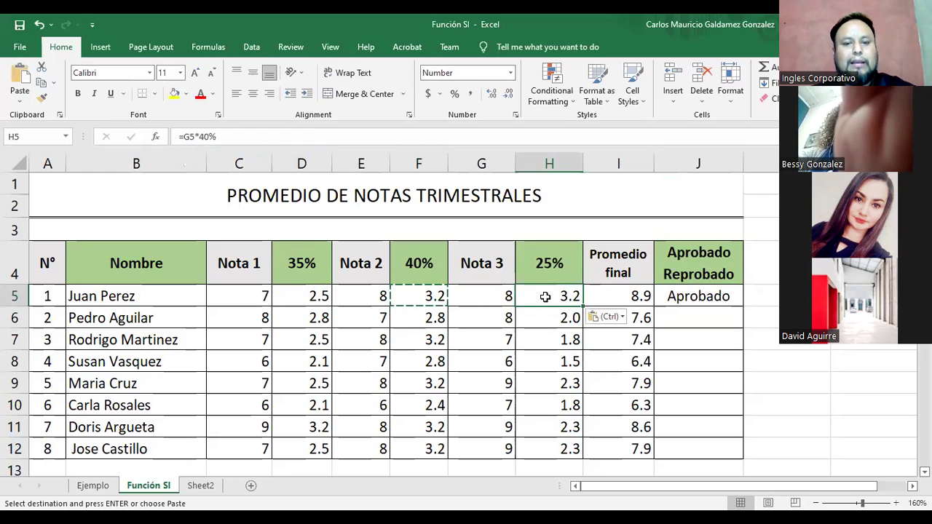
Change the H5 formula to =G5*25% and check the final average in I5 and the result in J5.
double_click(544, 296)
key(BackSpace)
key(BackSpace)
text(25)
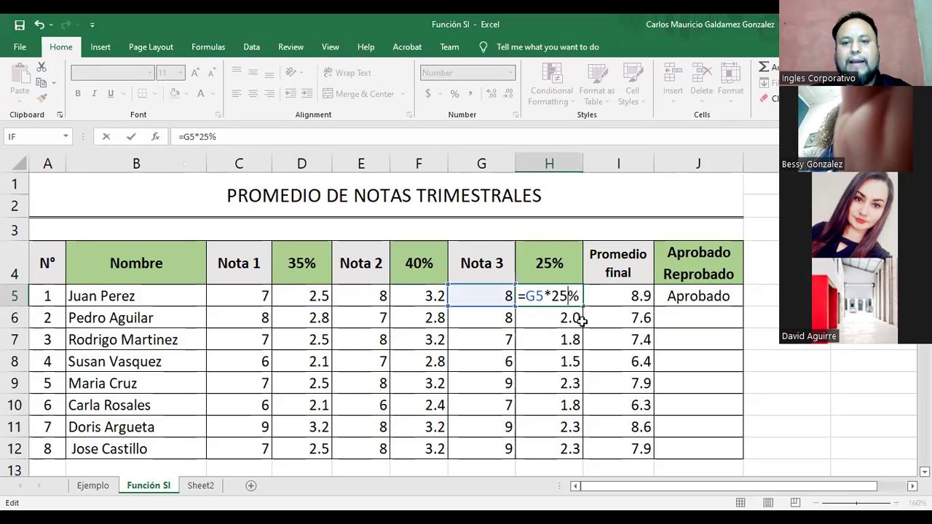
key(Return)
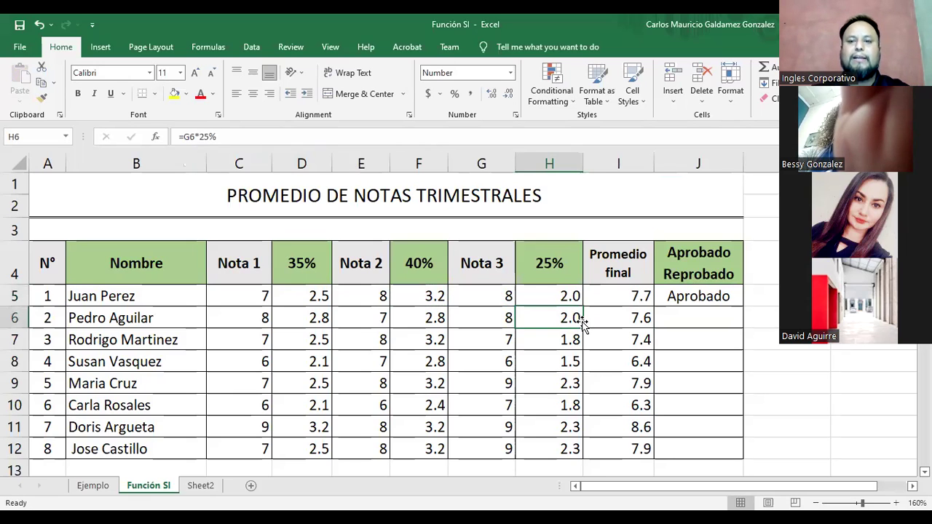
click(618, 297)
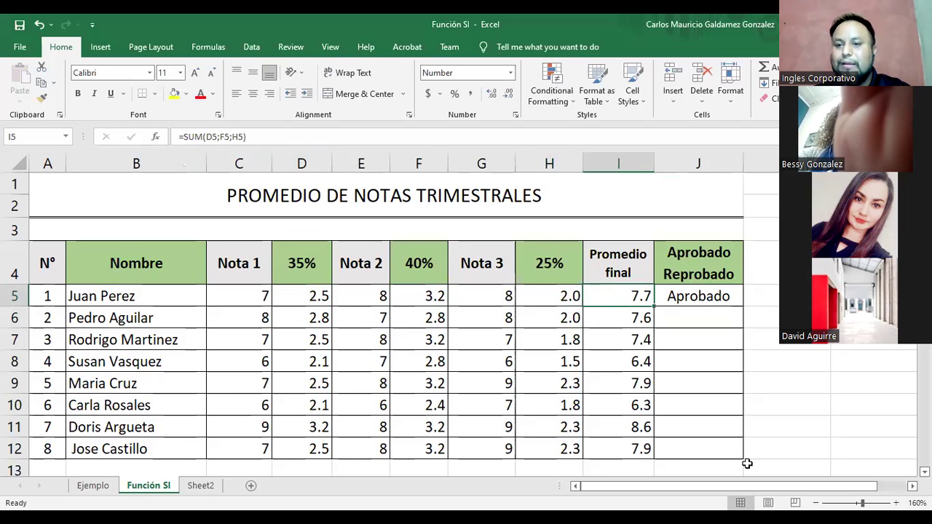
click(693, 297)
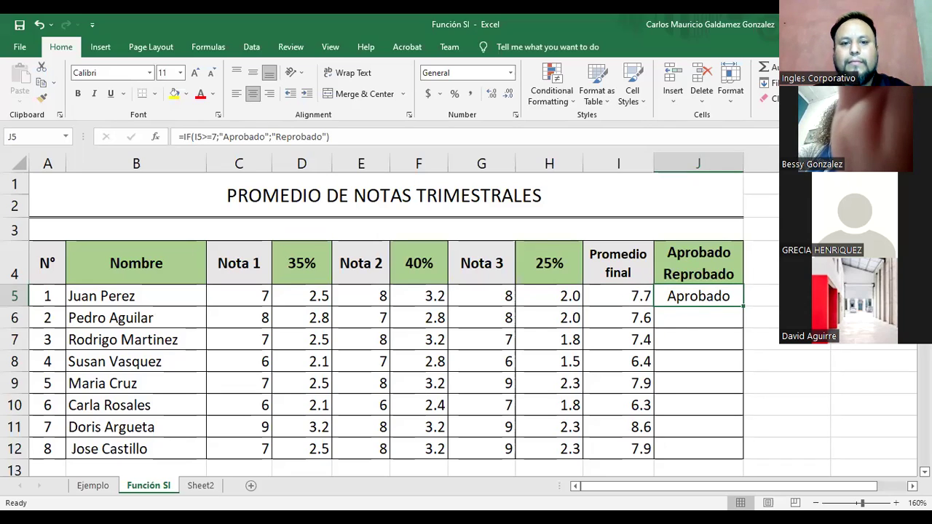
Switch to the browser and view the video section of the 1.1 Función SI course page.
key(alt+Tab)
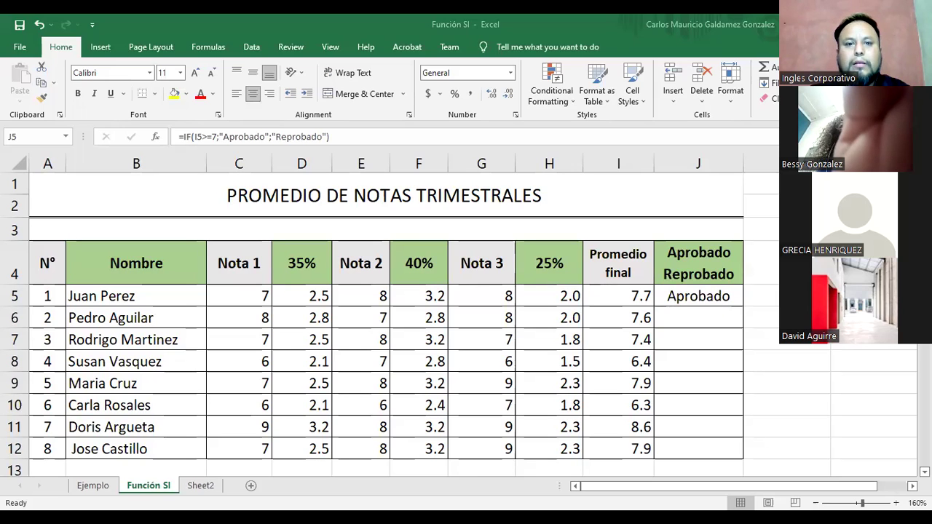
key(alt+Tab)
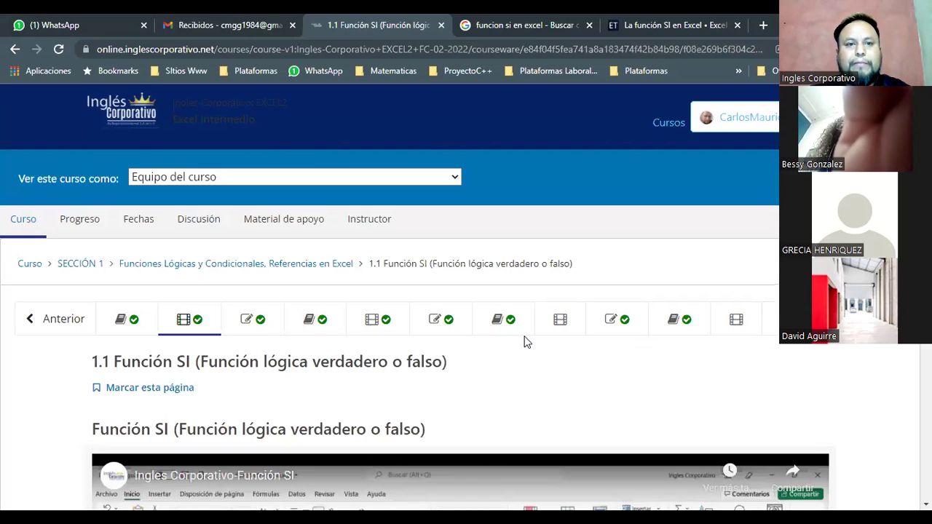
scroll(527, 342, down, 3)
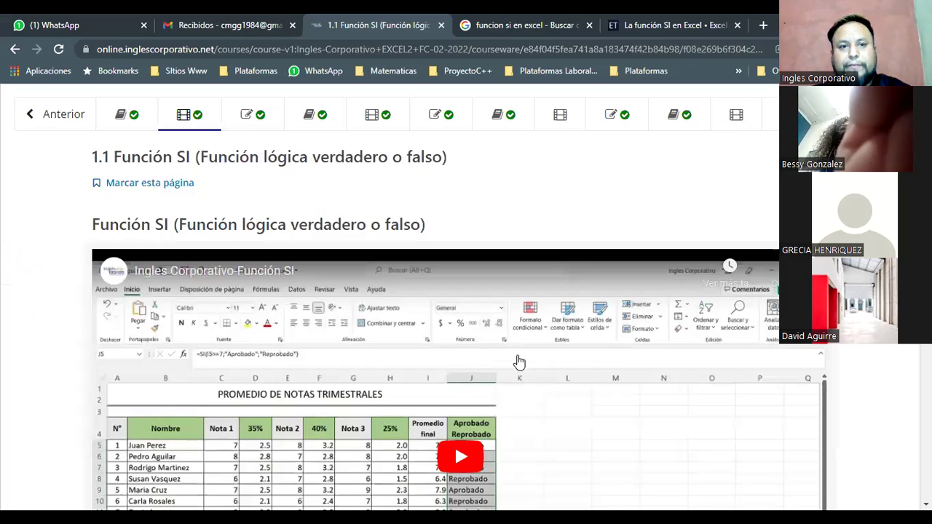
Open the 1.0 Objetivo de la lección page and review the SI function's arguments and the grading example.
scroll(536, 367, down, 1)
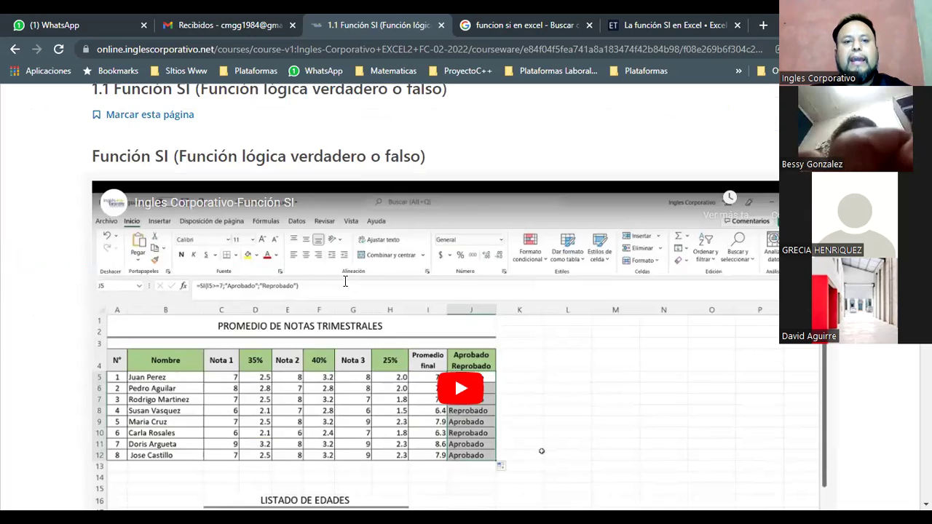
scroll(345, 281, up, 1)
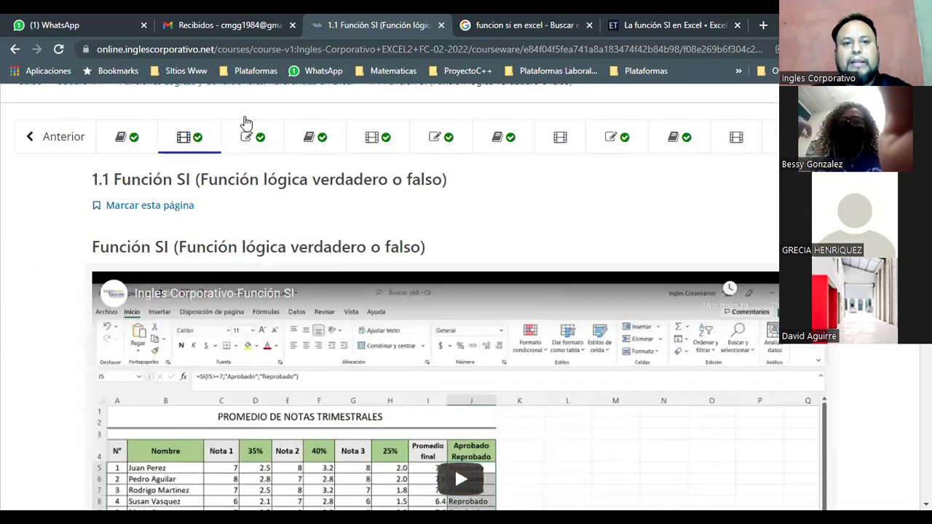
scroll(350, 129, down, 1)
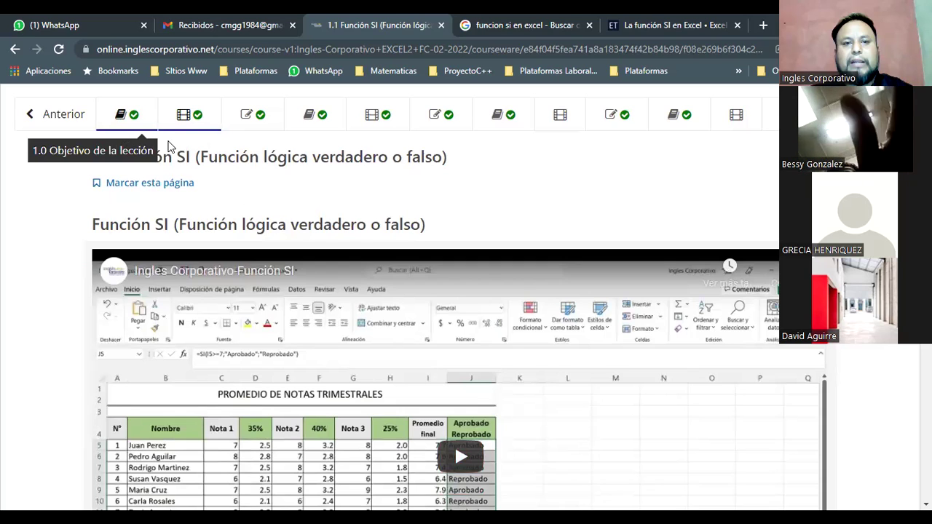
click(126, 130)
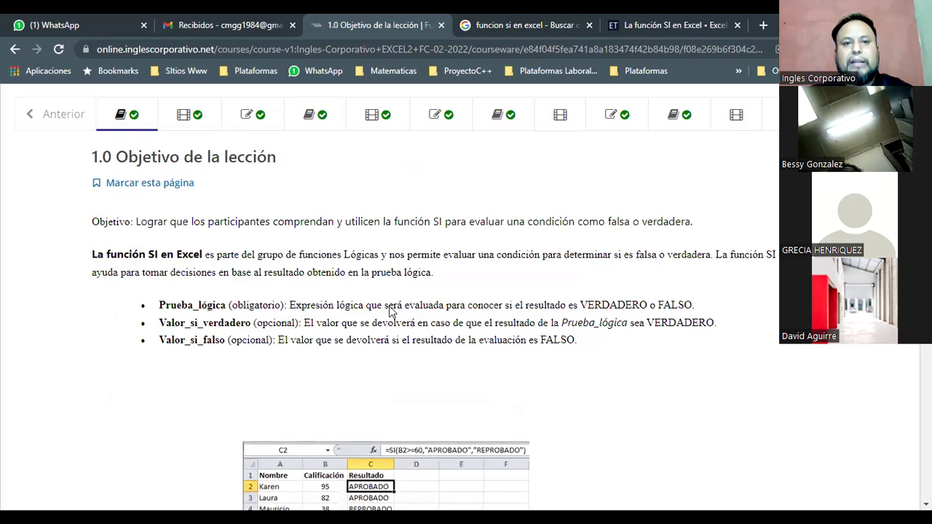
scroll(388, 306, down, 10)
scroll(351, 292, up, 10)
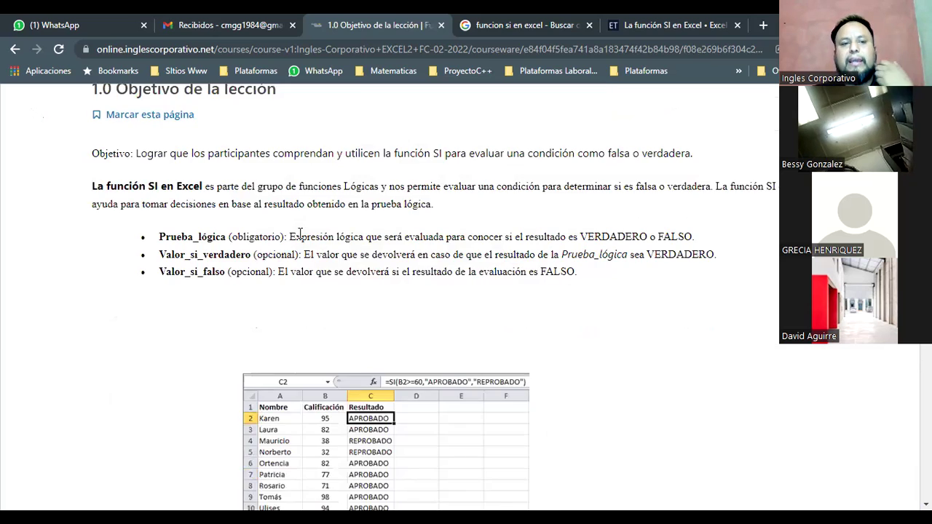
Return to the 1.1 Función SI page and review the video, the practice file link and the discussion section.
click(182, 325)
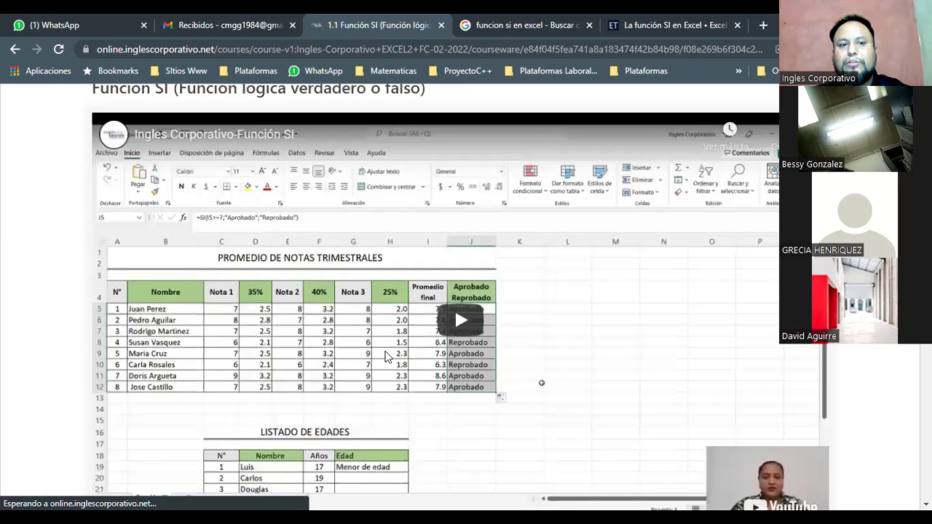
scroll(392, 353, down, 6)
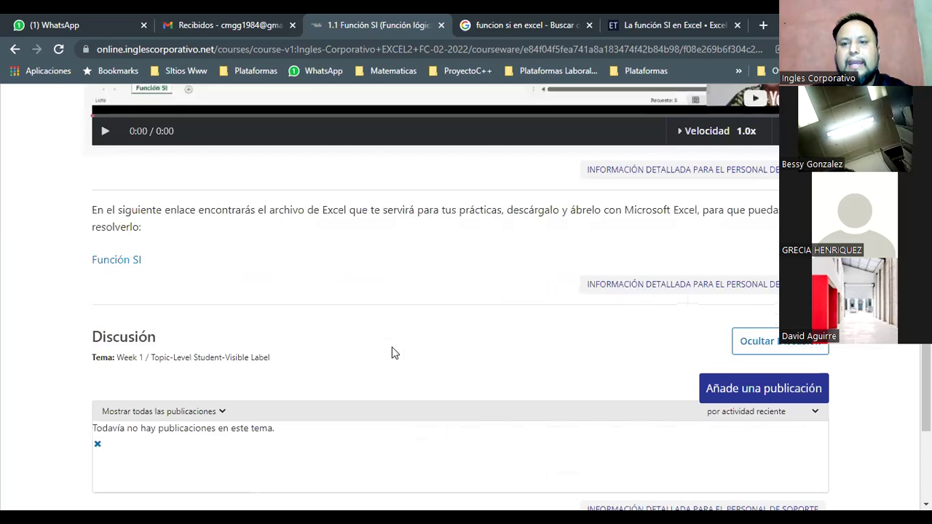
scroll(392, 352, down, 2)
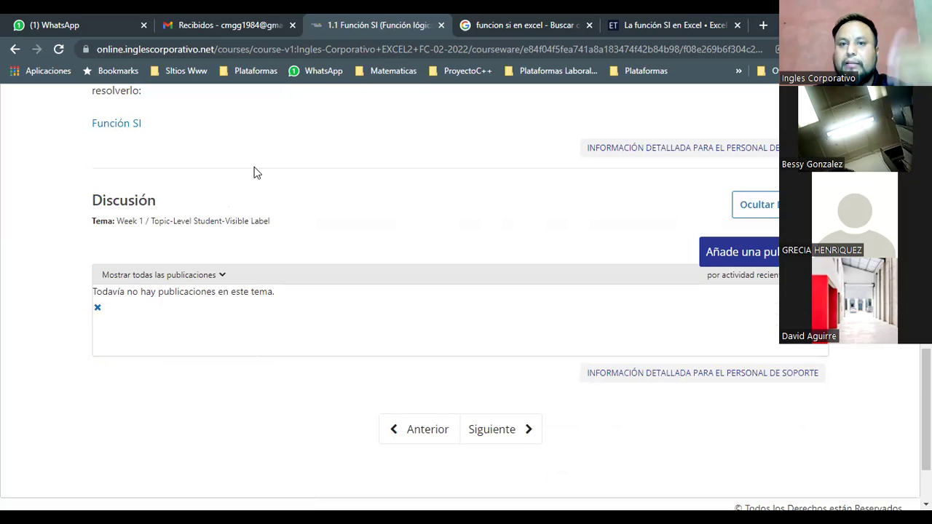
scroll(341, 276, up, 3)
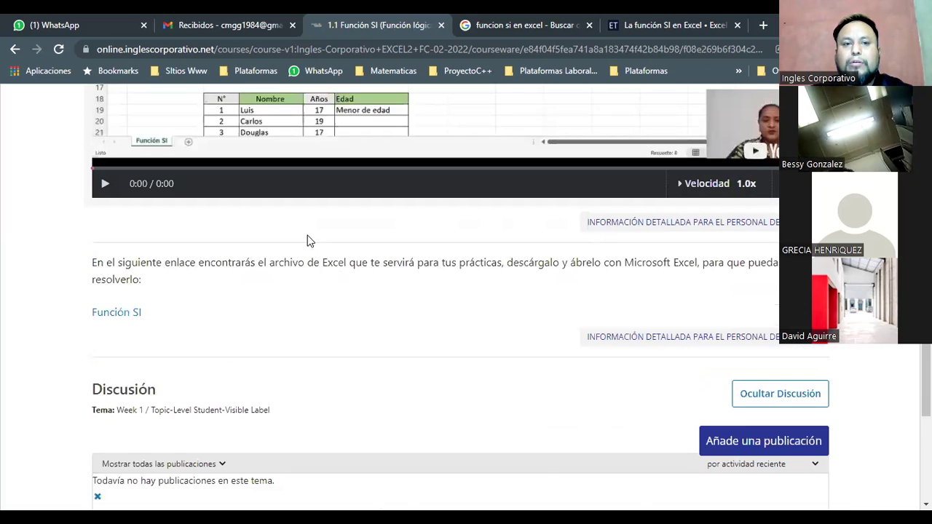
scroll(312, 244, up, 6)
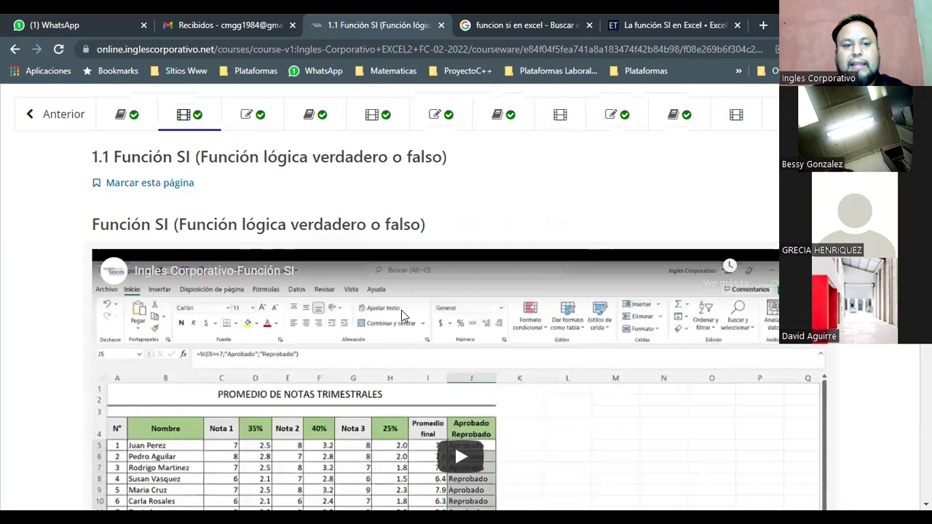
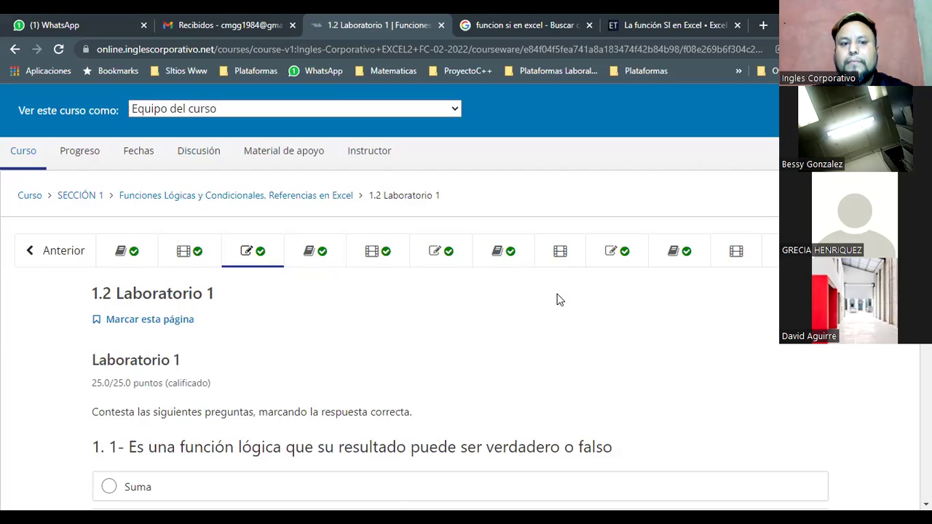
Go from the Laboratorio 1 page back to 1.0 Objetivo de la lección and point out the lesson title.
scroll(559, 296, up, 1)
scroll(240, 292, up, 1)
click(127, 317)
drag(92, 359, 303, 367)
click(329, 383)
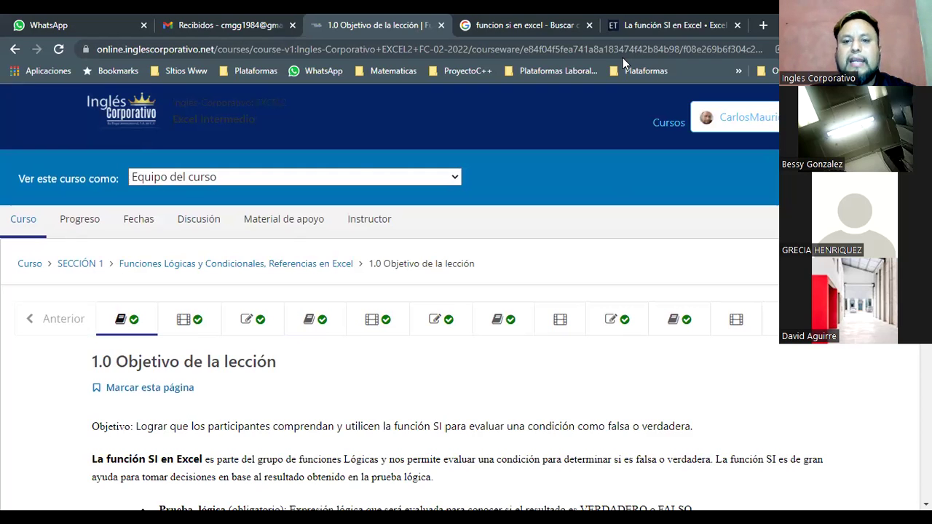
Switch to Excel and examine the LISTADO DE EDADES table on Sheet2 and the IF formula in E4.
key(alt+Tab)
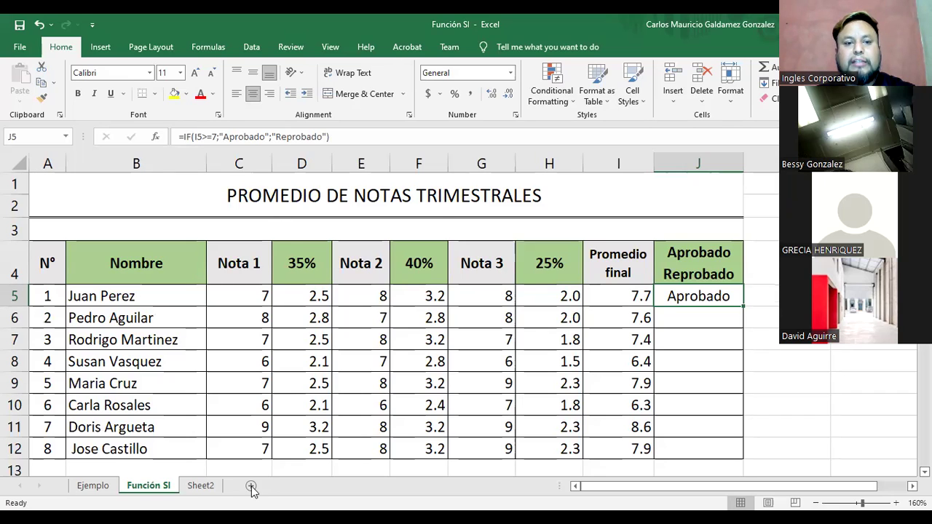
click(200, 486)
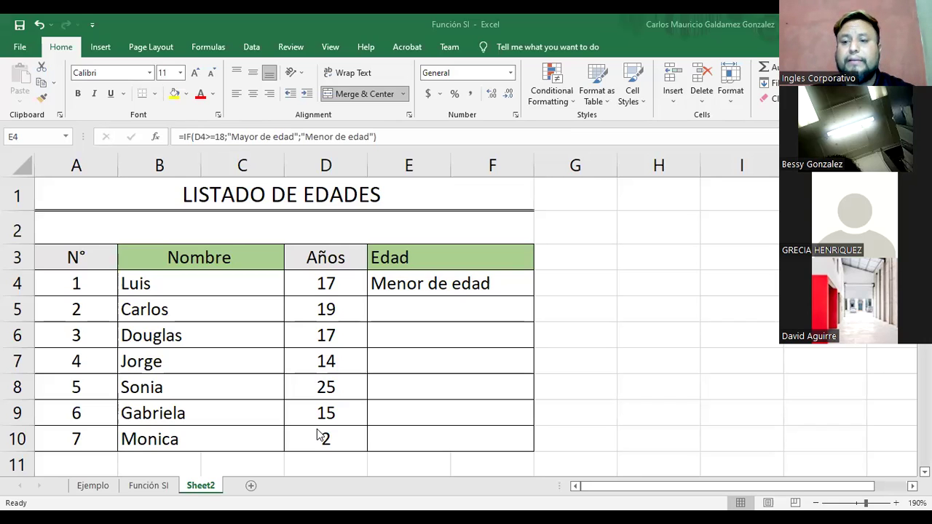
click(388, 439)
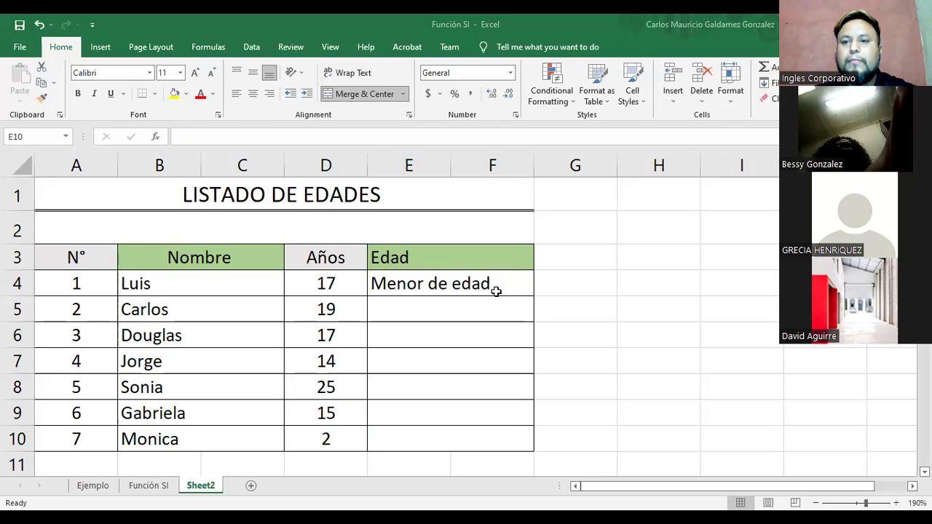
text(=)
click(443, 284)
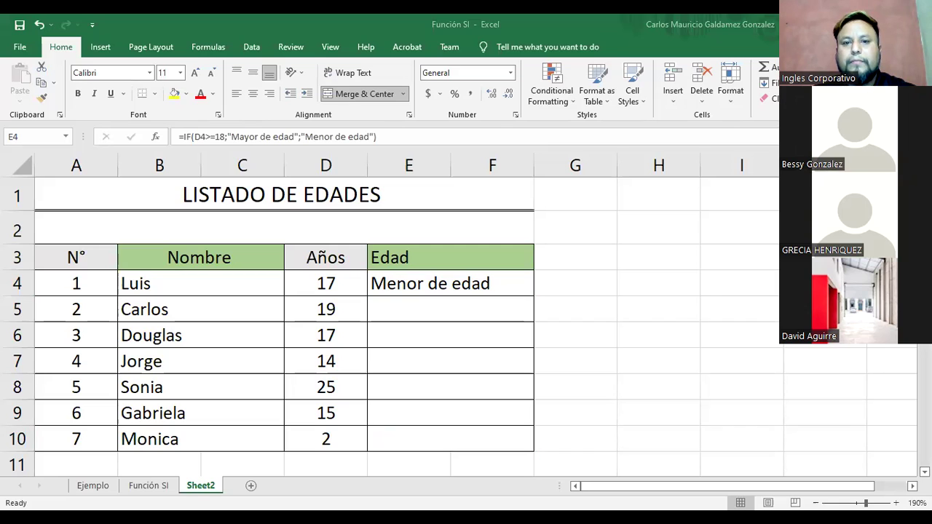
Switch to the presentation and show the Preguntas o dudas slide.
key(alt+Tab)
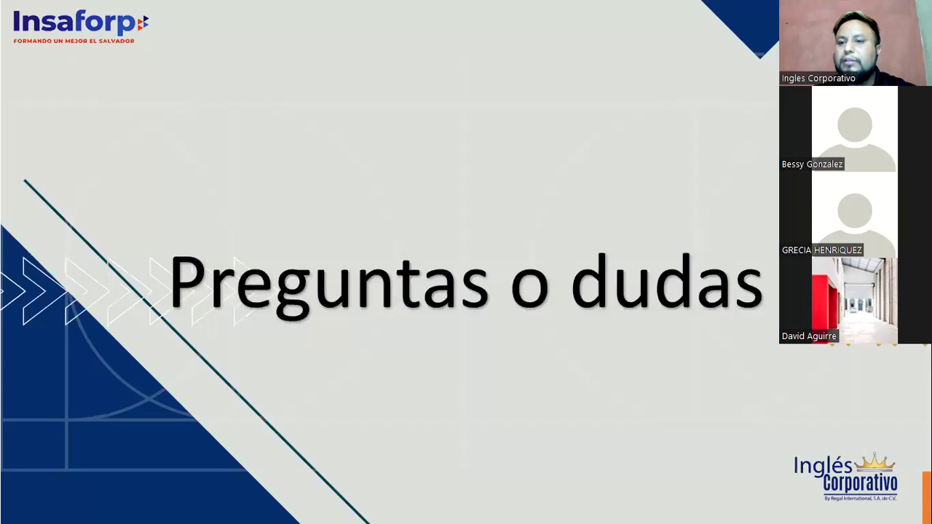